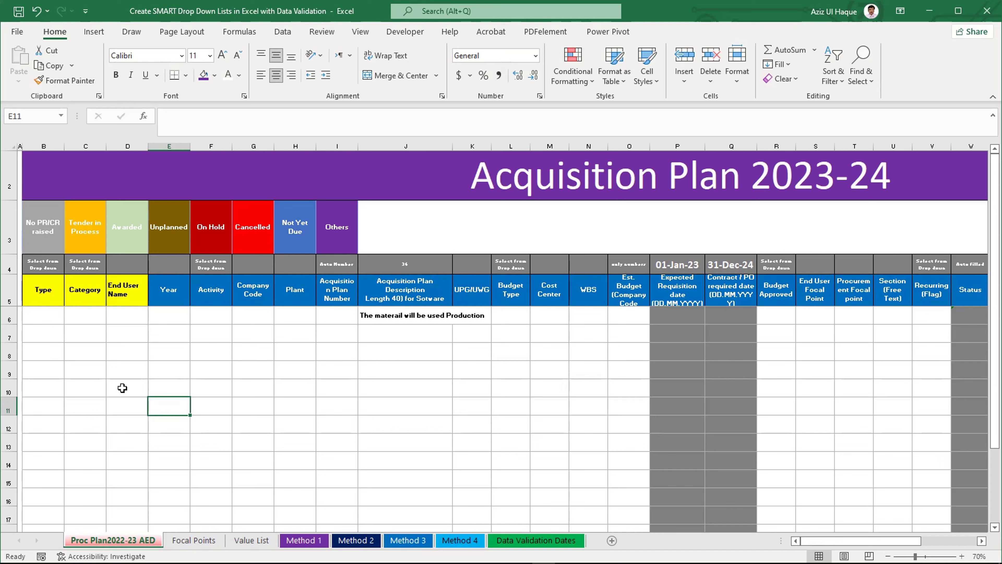
Step: Review the notes above the Type, Category, Activity and Acquisition Plan Number columns
{"action": "scroll", "coordinate": [122, 388], "scroll_direction": "up", "scroll_amount": 3, "text": "ctrl"}
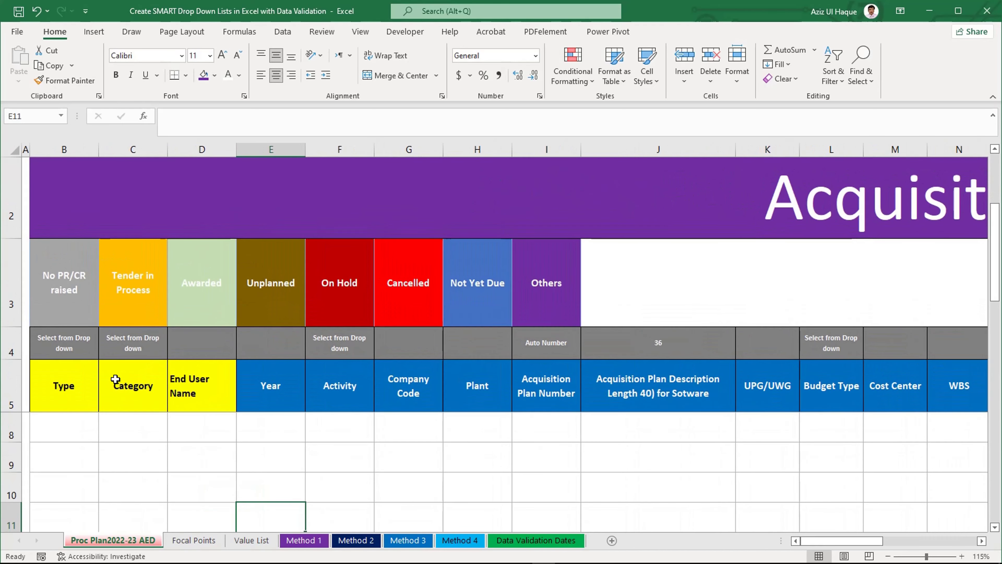
{"action": "left_click", "coordinate": [67, 349]}
{"action": "left_click", "coordinate": [130, 345]}
{"action": "left_click", "coordinate": [321, 341]}
{"action": "left_click", "coordinate": [521, 353]}
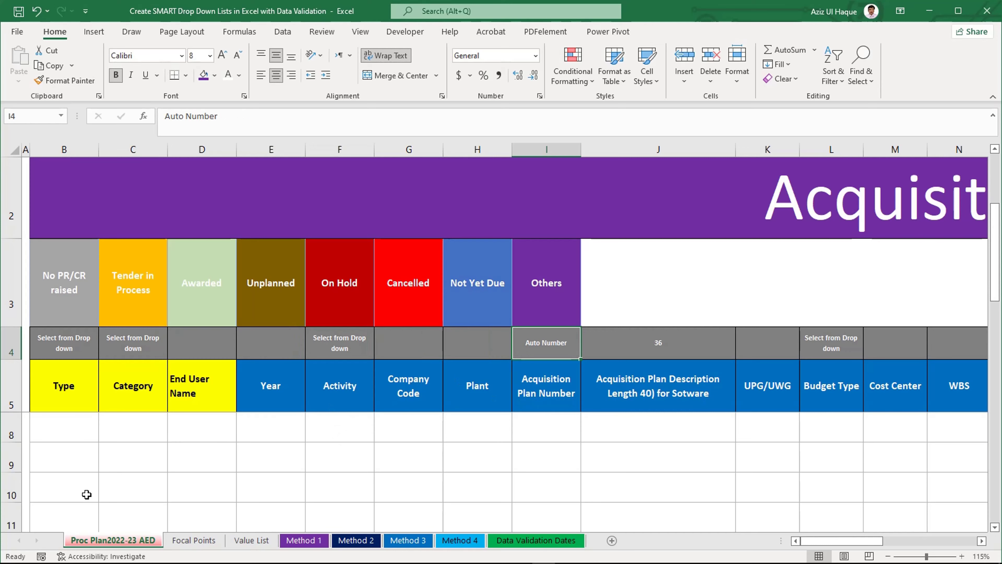
Step: Browse the Value List sheet
{"action": "left_click", "coordinate": [251, 540]}
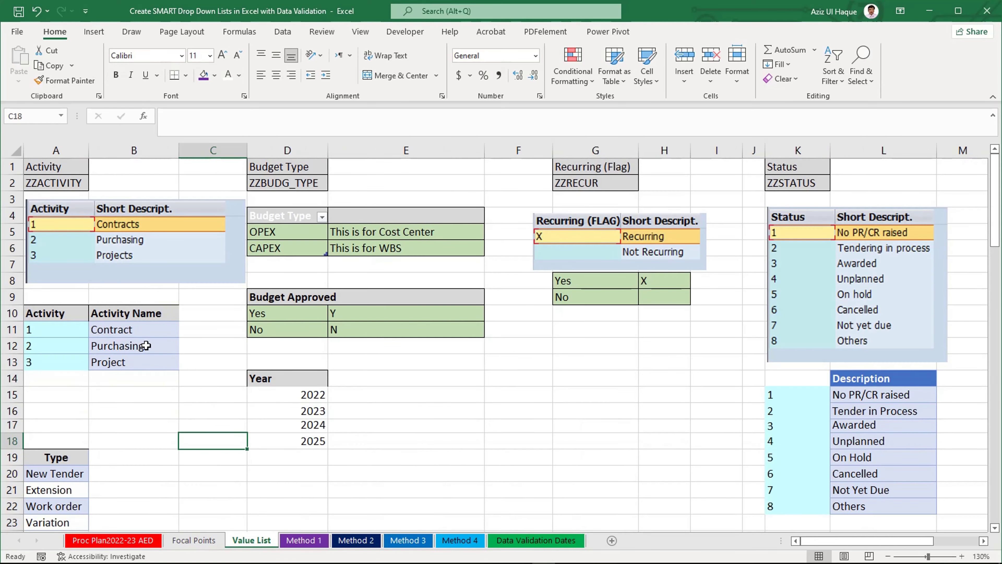
{"action": "scroll", "coordinate": [146, 345], "scroll_direction": "down", "scroll_amount": 11}
{"action": "scroll", "coordinate": [148, 357], "scroll_direction": "up", "scroll_amount": 11}
Step: Select cell B5 under the Category heading on the Method 1 sheet
{"action": "left_click", "coordinate": [310, 544]}
{"action": "left_click", "coordinate": [222, 337]}
{"action": "left_click", "coordinate": [100, 222]}
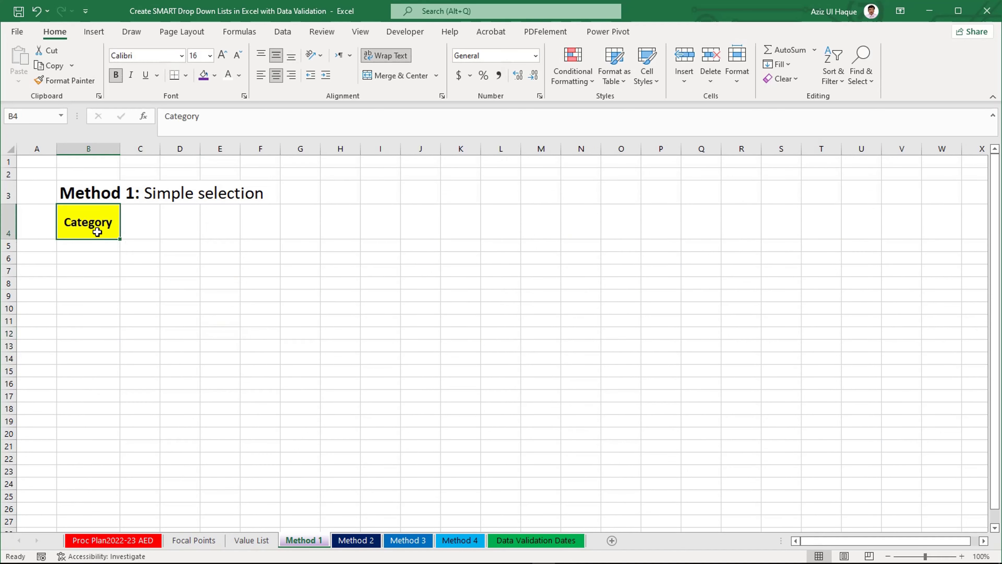
{"action": "left_click", "coordinate": [103, 247]}
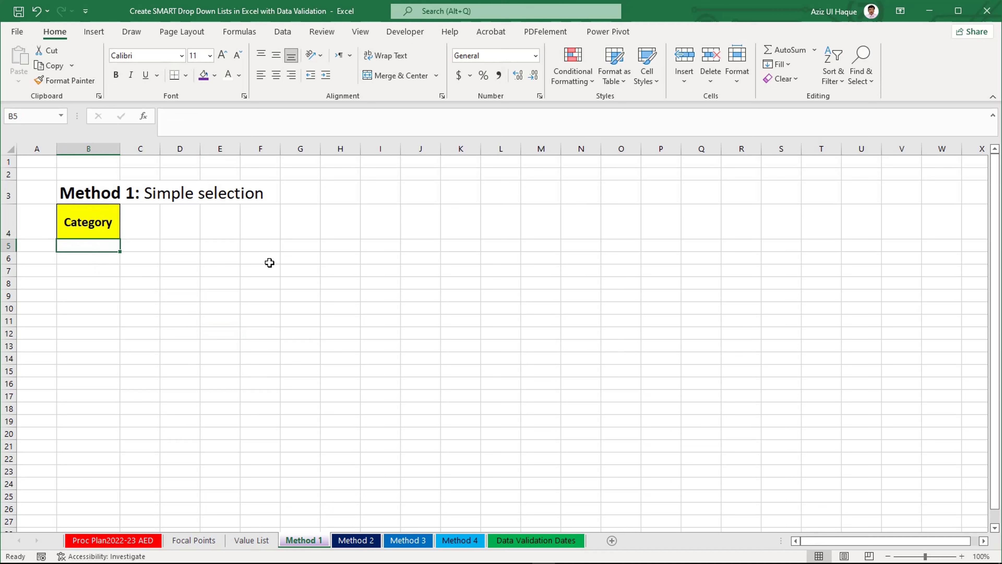
Step: Add list validation to B5 with source 'Value List'!$A$26:$A$38
{"action": "left_click", "coordinate": [288, 33]}
{"action": "left_click", "coordinate": [607, 59]}
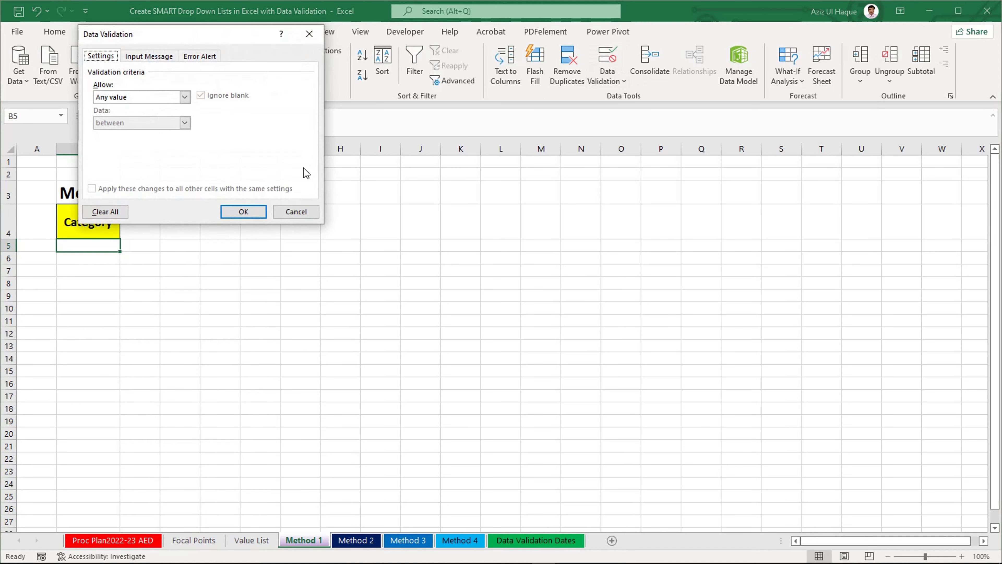
{"action": "left_click", "coordinate": [178, 98]}
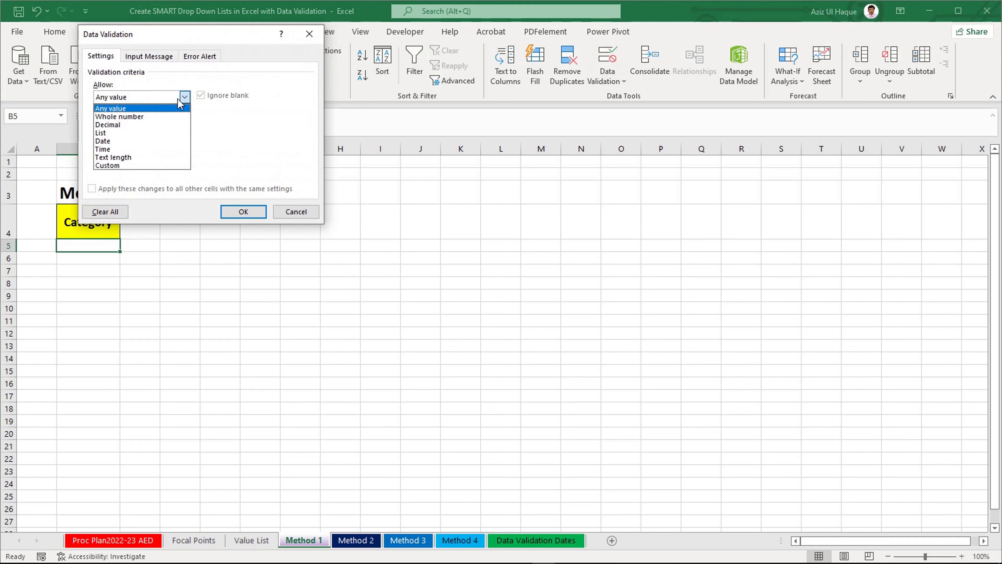
{"action": "left_click", "coordinate": [154, 133]}
{"action": "left_click", "coordinate": [257, 148]}
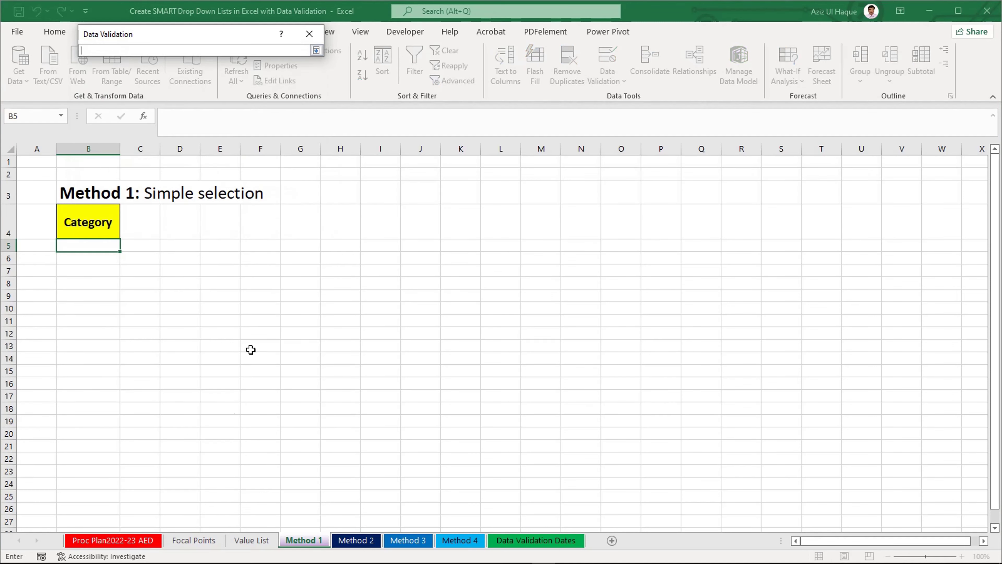
{"action": "left_click", "coordinate": [252, 540]}
{"action": "scroll", "coordinate": [45, 462], "scroll_direction": "down", "scroll_amount": 8}
{"action": "scroll", "coordinate": [46, 444], "scroll_direction": "up", "scroll_amount": 3}
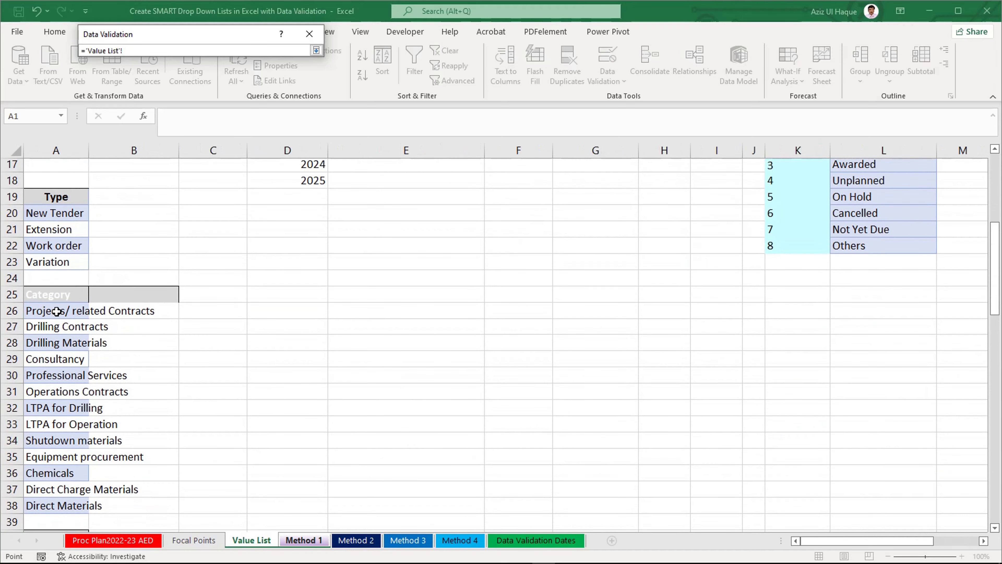
{"action": "left_click_drag", "start_coordinate": [56, 312], "coordinate": [73, 506]}
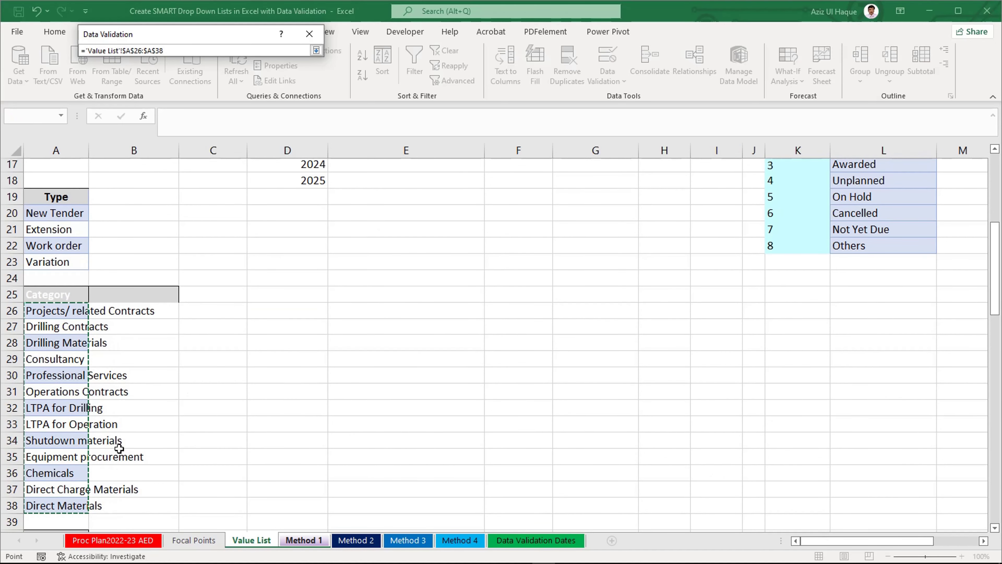
{"action": "left_click", "coordinate": [316, 50]}
{"action": "left_click", "coordinate": [243, 212]}
Step: Choose Drilling Contracts from the B5 drop-down
{"action": "left_click", "coordinate": [125, 245]}
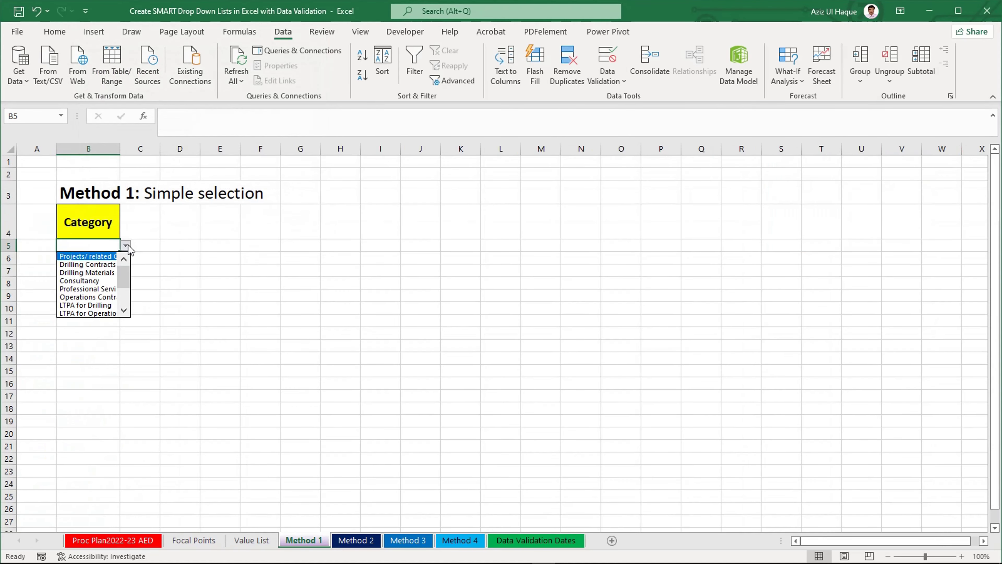
{"action": "left_click", "coordinate": [107, 267]}
{"action": "left_click", "coordinate": [143, 281]}
{"action": "scroll", "coordinate": [112, 306], "scroll_direction": "up", "scroll_amount": 3, "text": "ctrl"}
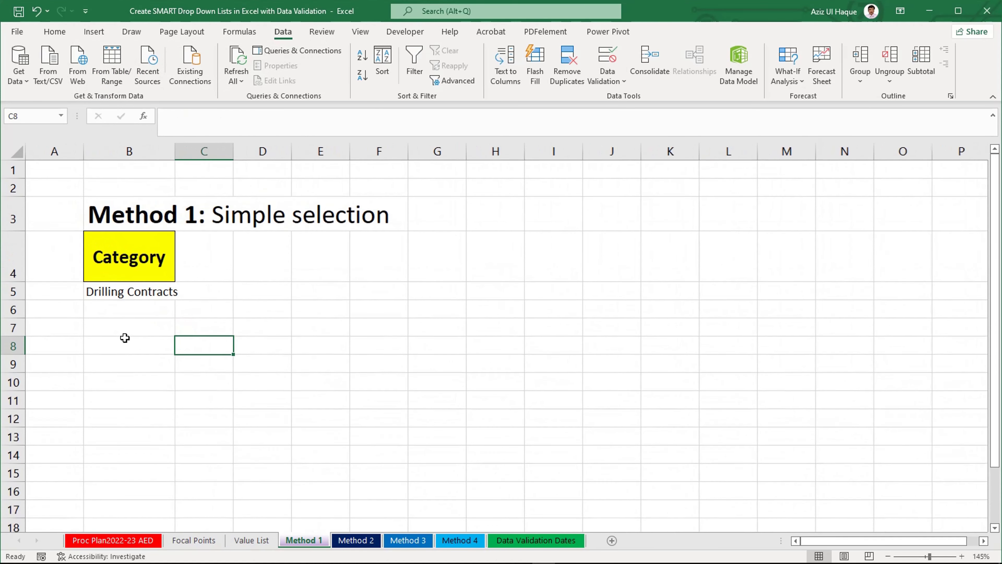
{"action": "left_click", "coordinate": [137, 300]}
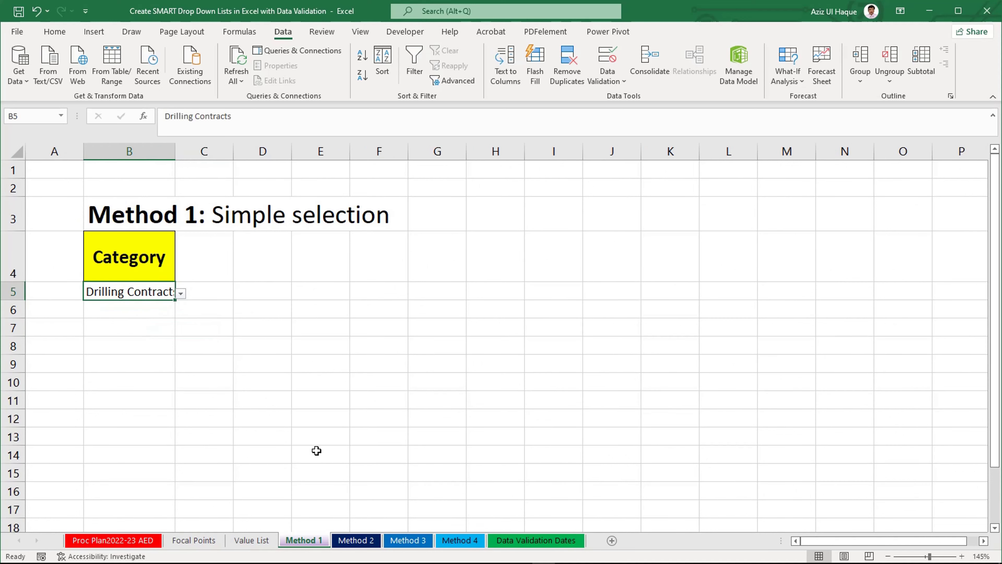
Step: Widen column B on Method 2 so Category fits on one line
{"action": "left_click", "coordinate": [355, 540]}
{"action": "left_click", "coordinate": [291, 348]}
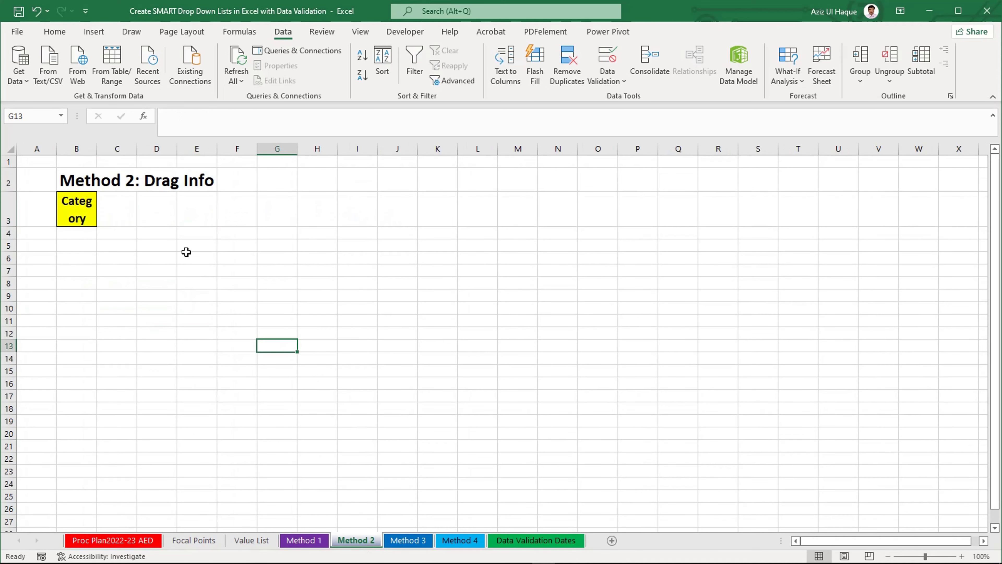
{"action": "left_click_drag", "start_coordinate": [98, 151], "coordinate": [115, 151]}
Step: Add list validation to B4 with source 'Value List'!$A$26:$A$38
{"action": "left_click", "coordinate": [96, 208]}
{"action": "left_click", "coordinate": [90, 232]}
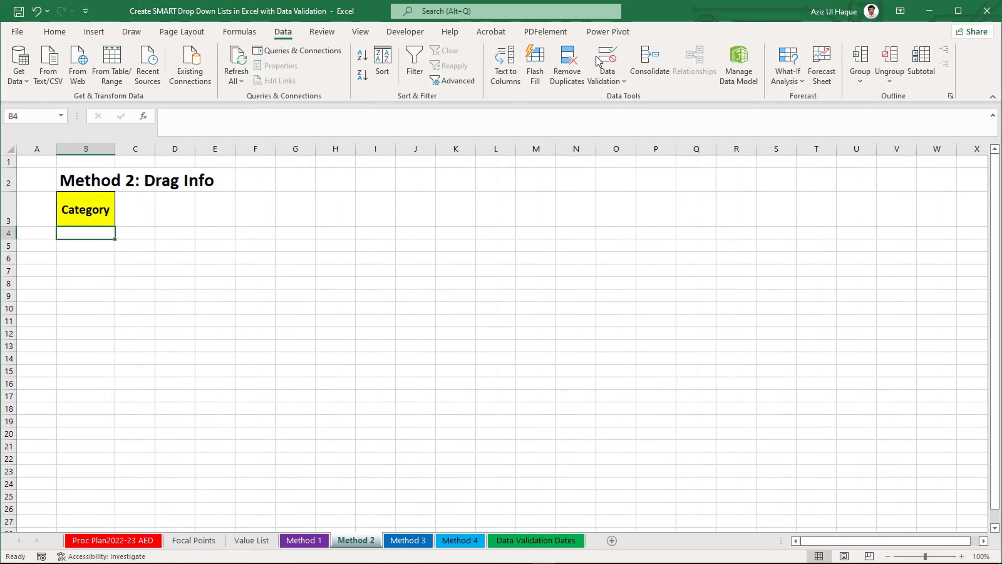
{"action": "left_click", "coordinate": [604, 60]}
{"action": "left_click", "coordinate": [184, 97]}
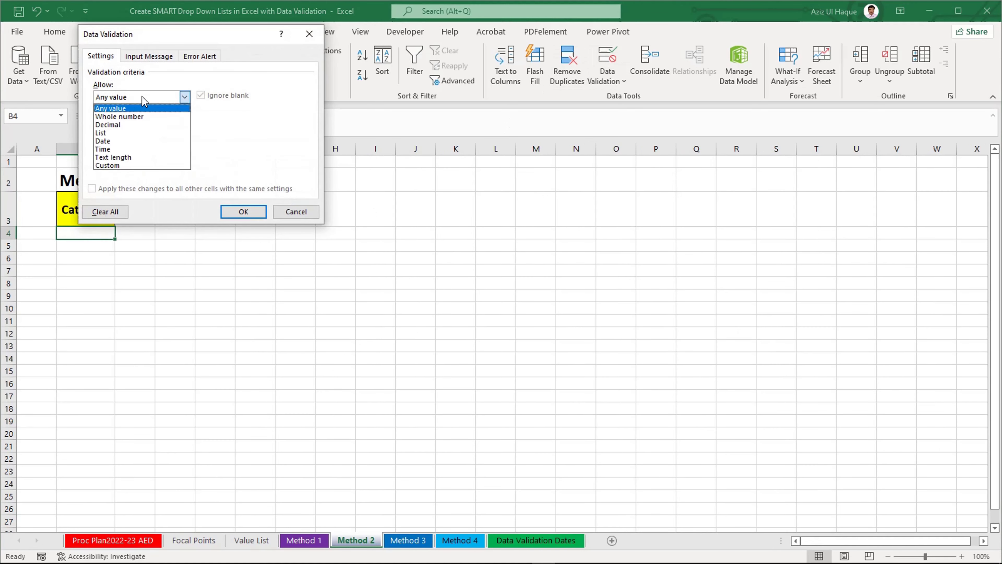
{"action": "left_click", "coordinate": [128, 132]}
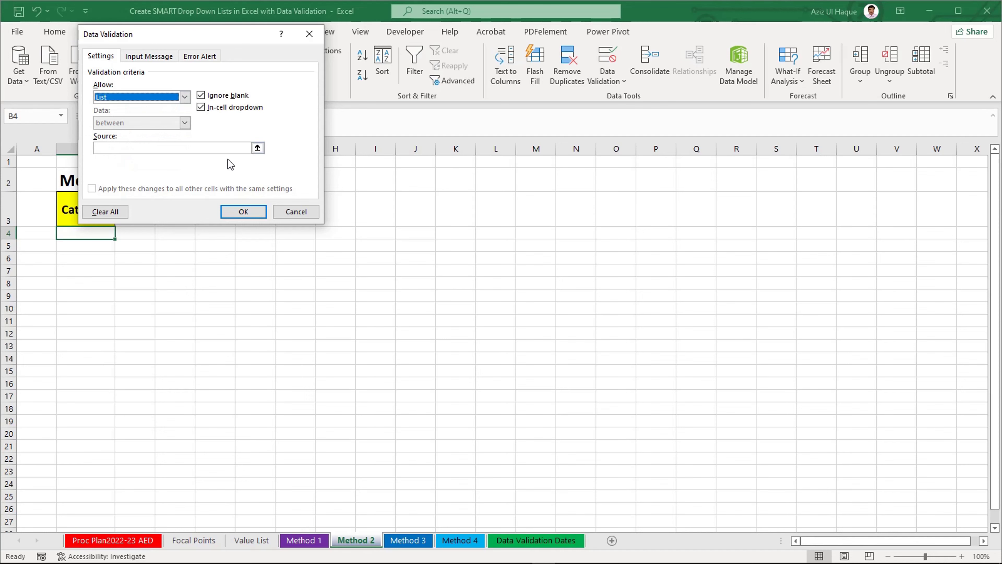
{"action": "left_click", "coordinate": [260, 147]}
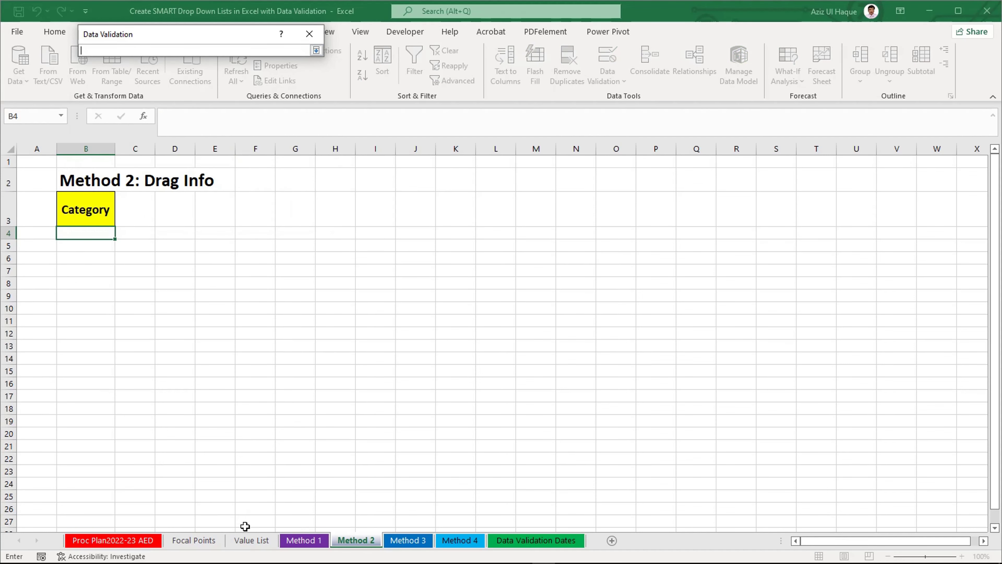
{"action": "left_click", "coordinate": [248, 538]}
{"action": "left_click_drag", "start_coordinate": [58, 312], "coordinate": [42, 503]}
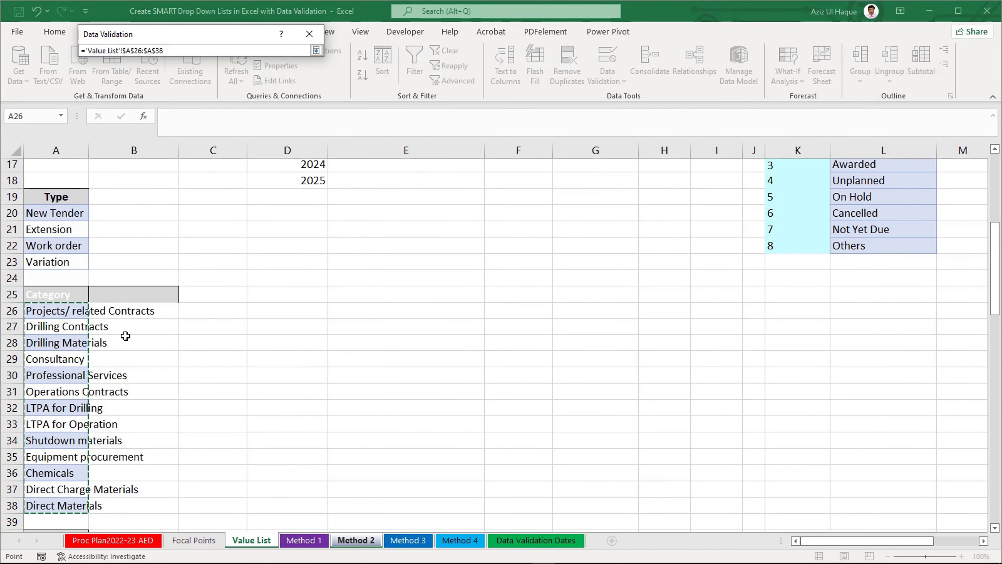
{"action": "left_click", "coordinate": [316, 51]}
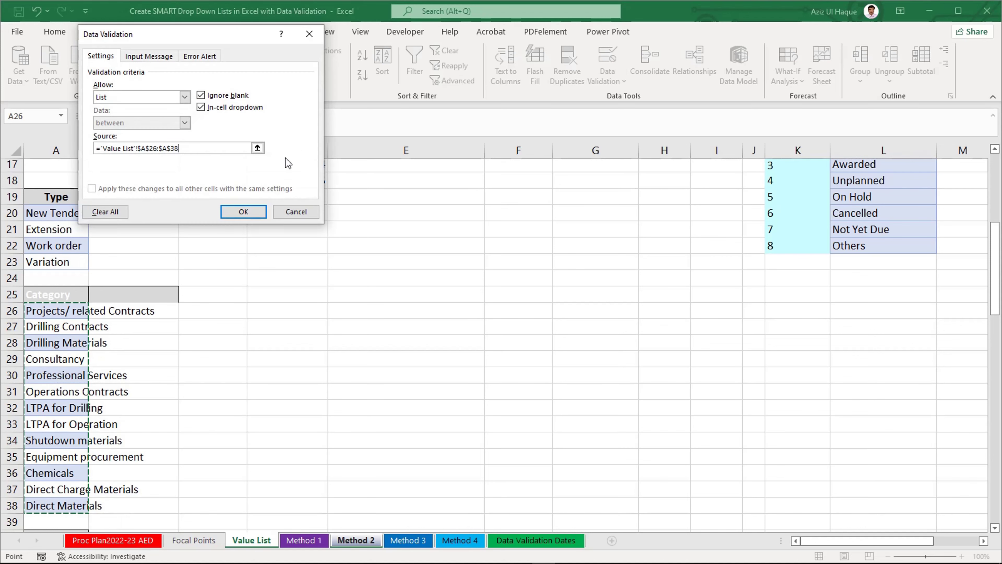
{"action": "left_click", "coordinate": [243, 212]}
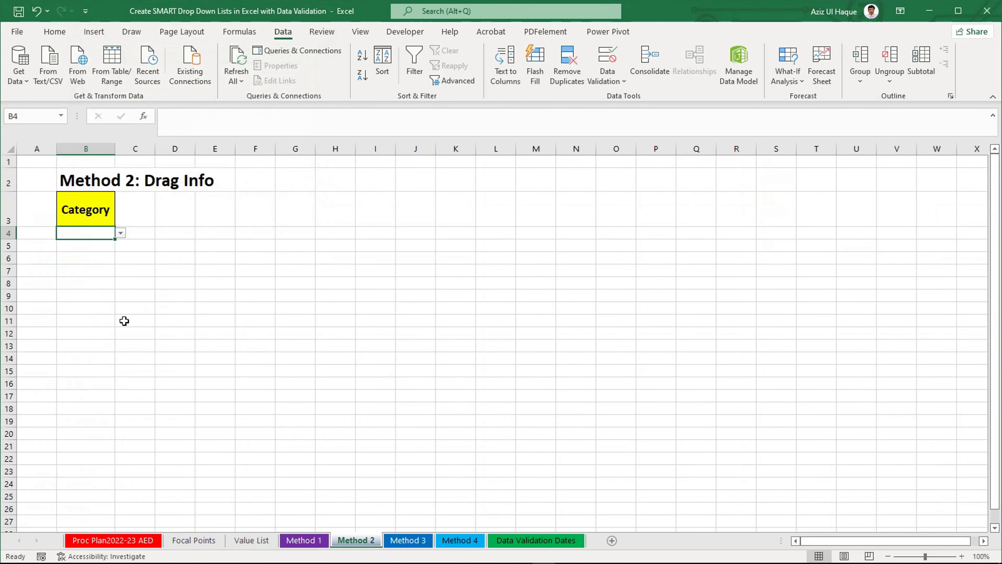
Step: Choose Direct Materials from the B4 drop-down
{"action": "left_click", "coordinate": [121, 233]}
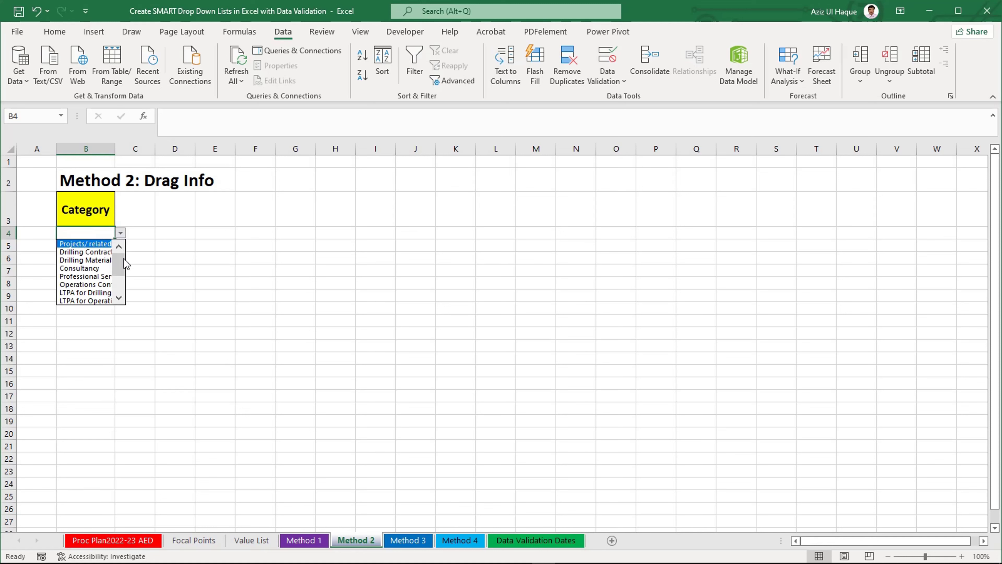
{"action": "left_click_drag", "start_coordinate": [125, 267], "coordinate": [126, 299]}
{"action": "left_click", "coordinate": [99, 301]}
{"action": "left_click", "coordinate": [102, 308]}
{"action": "left_click", "coordinate": [94, 258]}
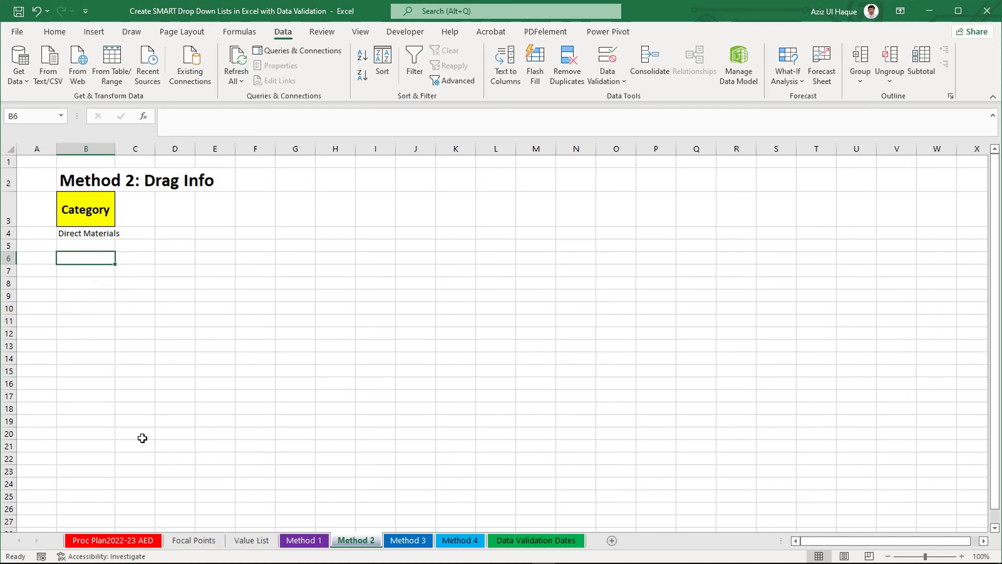
Step: Enter Material in the empty cell A39 below the Category list on Value List
{"action": "left_click", "coordinate": [251, 540]}
{"action": "scroll", "coordinate": [119, 481], "scroll_direction": "down", "scroll_amount": 3}
{"action": "left_click", "coordinate": [74, 391]}
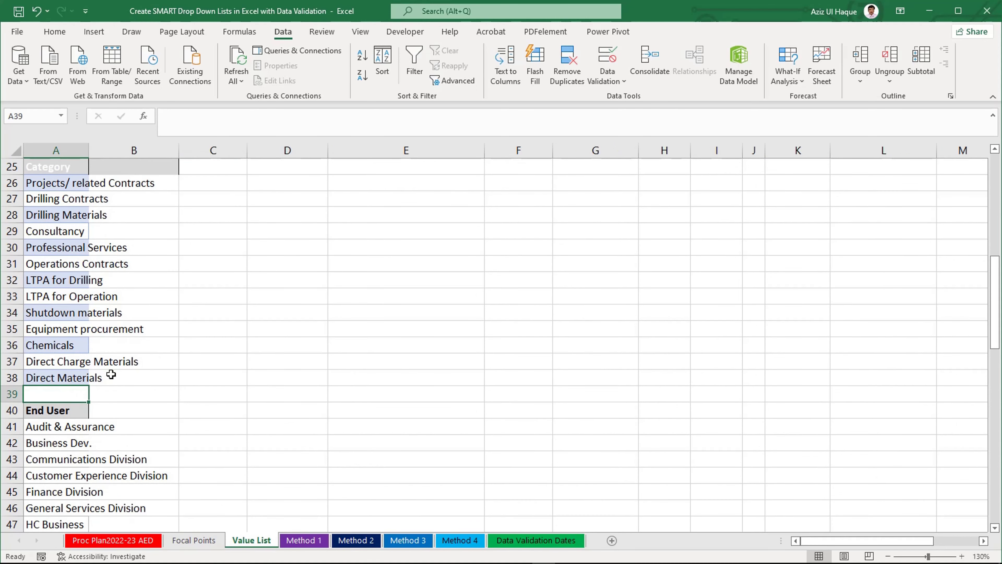
{"action": "type", "text": "Material"}
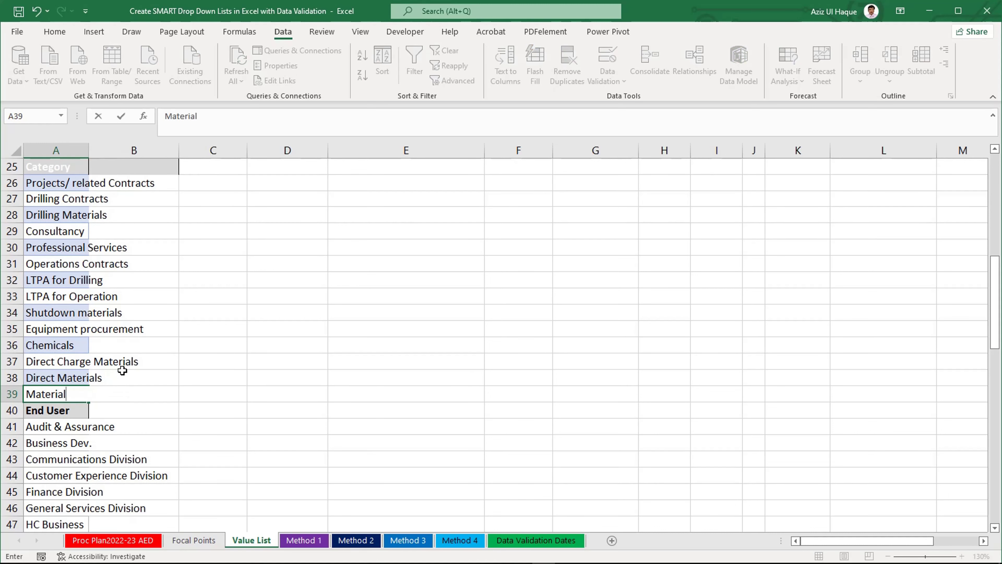
{"action": "key", "text": "Return"}
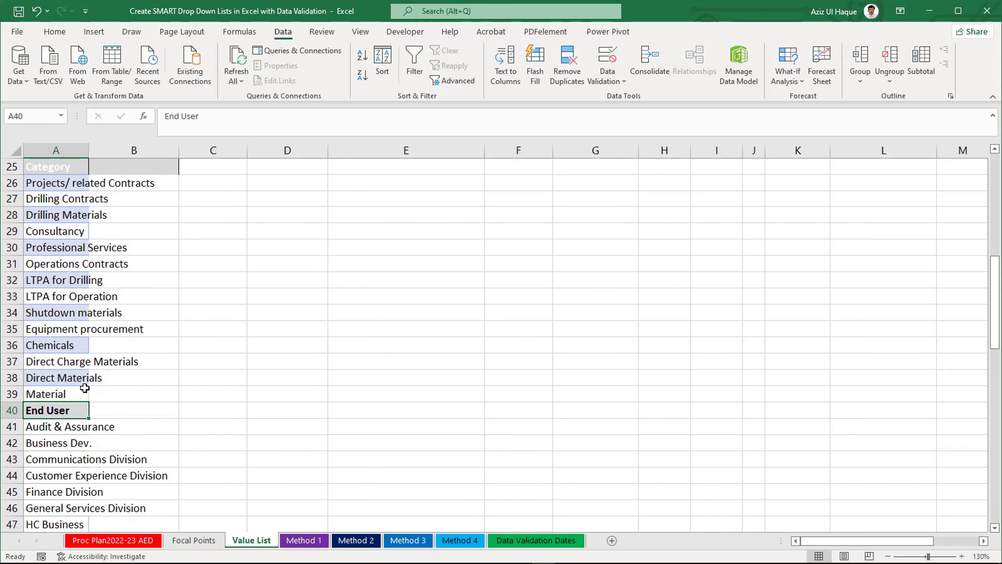
{"action": "left_click", "coordinate": [82, 388]}
{"action": "left_click", "coordinate": [364, 527]}
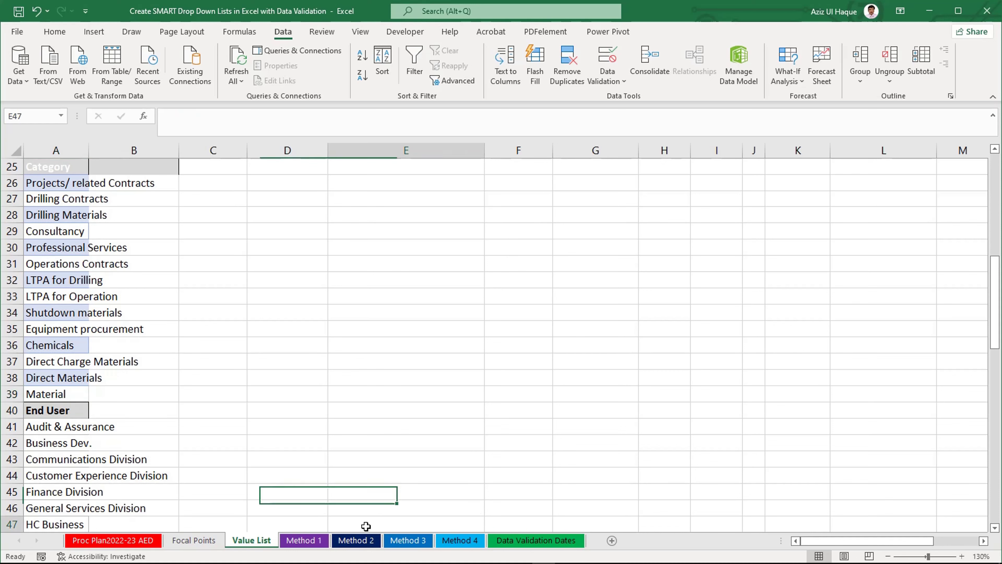
Step: Check Method 2's B4 drop-down items, keeping Direct Materials selected
{"action": "left_click", "coordinate": [357, 540]}
{"action": "left_click", "coordinate": [87, 232]}
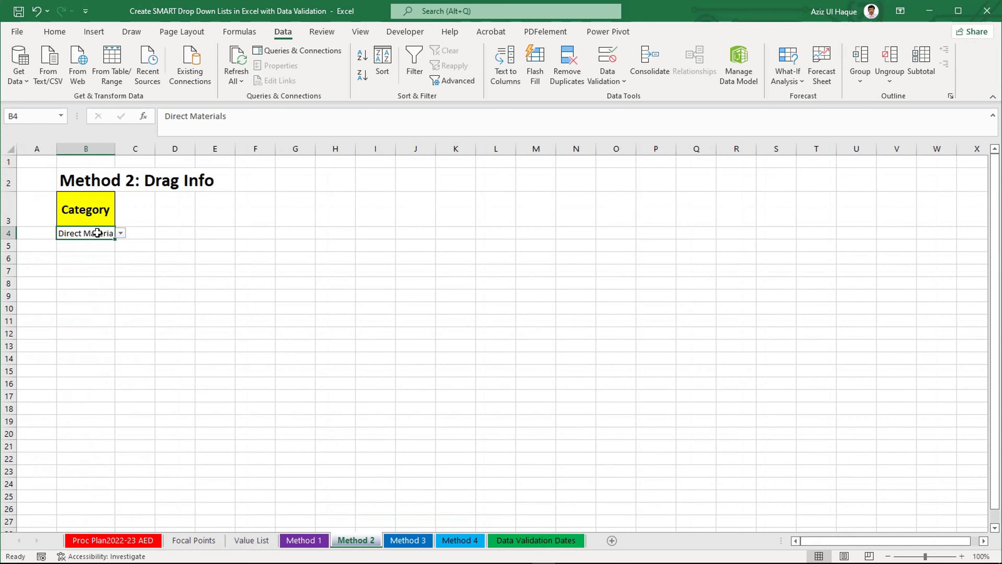
{"action": "left_click", "coordinate": [126, 232]}
{"action": "left_click", "coordinate": [111, 233]}
{"action": "left_click", "coordinate": [121, 233]}
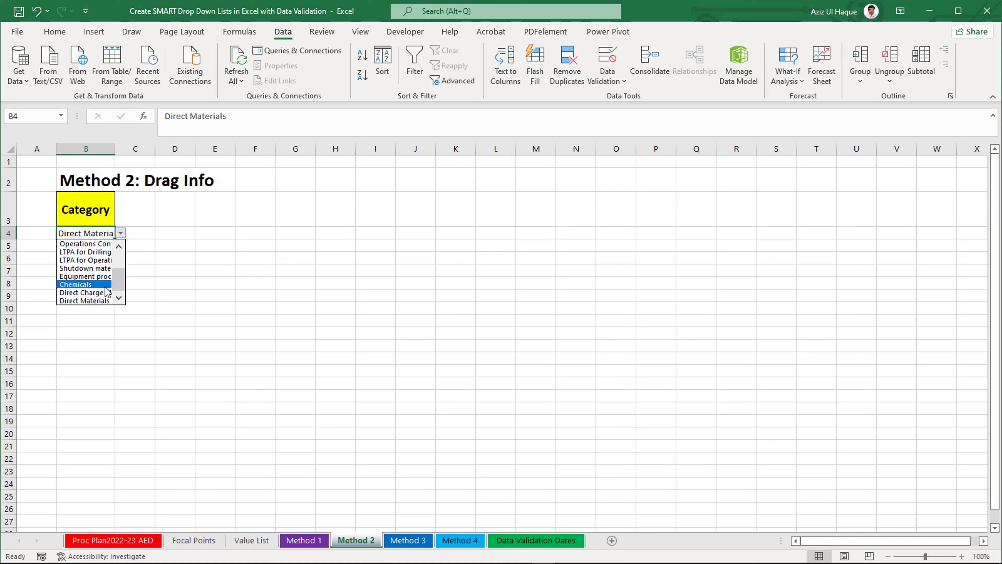
{"action": "left_click", "coordinate": [93, 300]}
{"action": "left_click", "coordinate": [89, 309]}
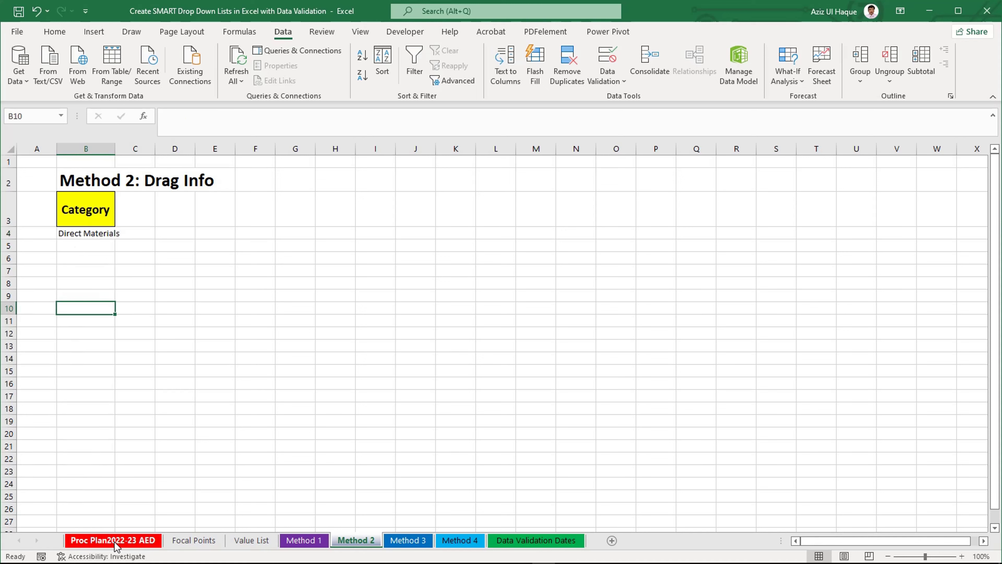
Step: Drag the Material entry up to sit under Consultancy in the Category list
{"action": "left_click", "coordinate": [252, 540]}
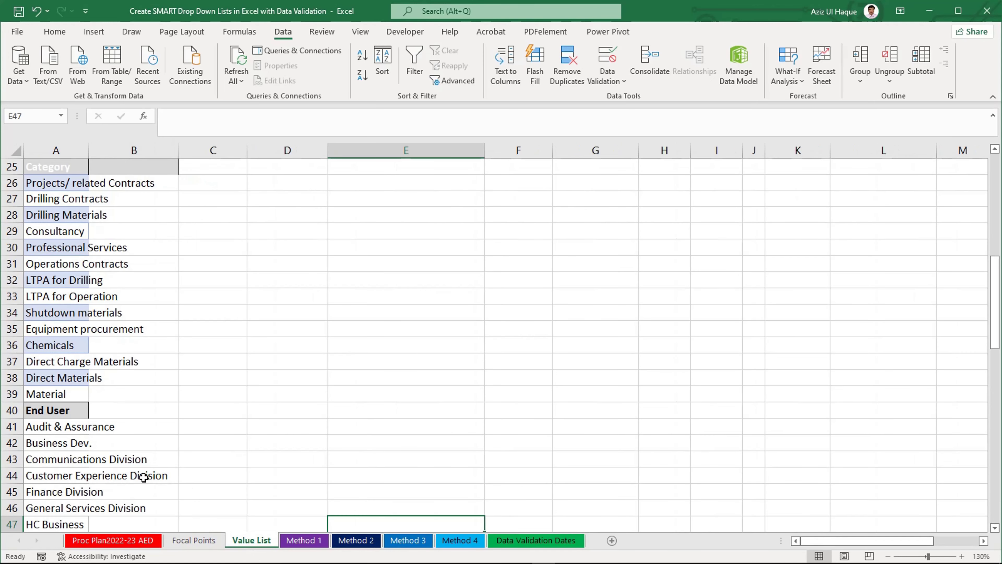
{"action": "left_click", "coordinate": [61, 393]}
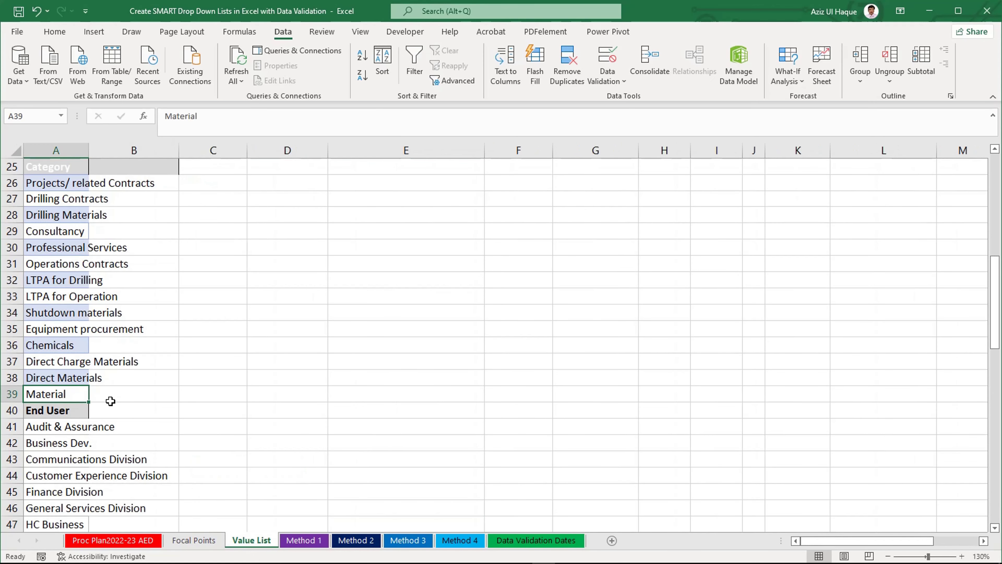
{"action": "left_click_drag", "start_coordinate": [89, 395], "coordinate": [61, 239]}
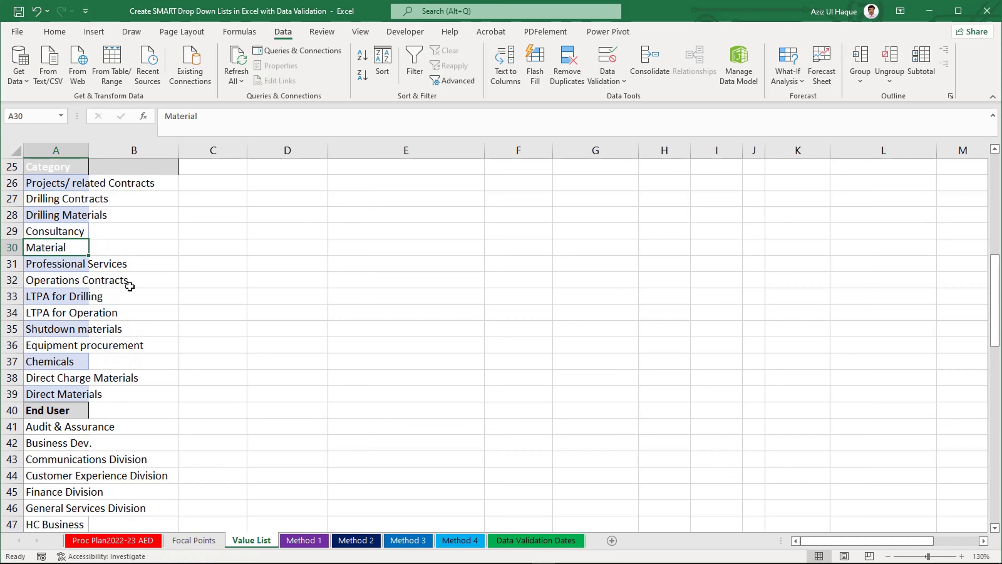
Step: Choose Material from the Category drop-down in Method 2's B4
{"action": "left_click", "coordinate": [373, 540]}
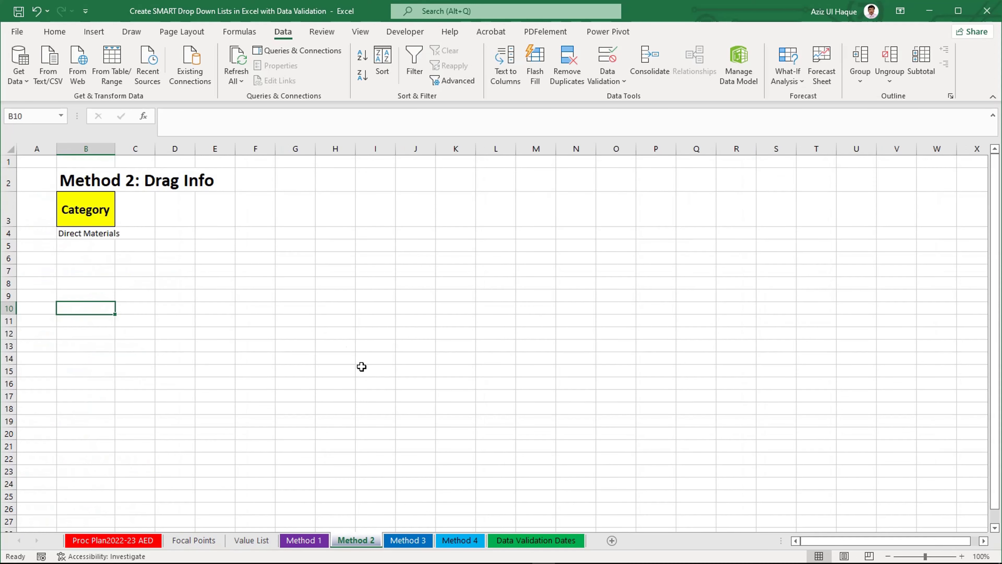
{"action": "left_click", "coordinate": [111, 234]}
{"action": "left_click", "coordinate": [120, 233]}
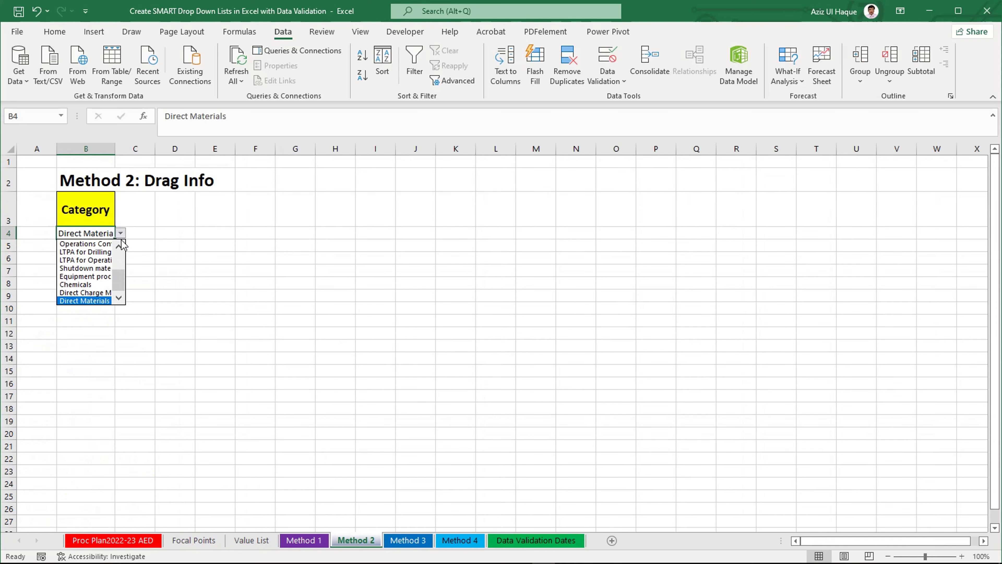
{"action": "left_click_drag", "start_coordinate": [120, 279], "coordinate": [120, 267]}
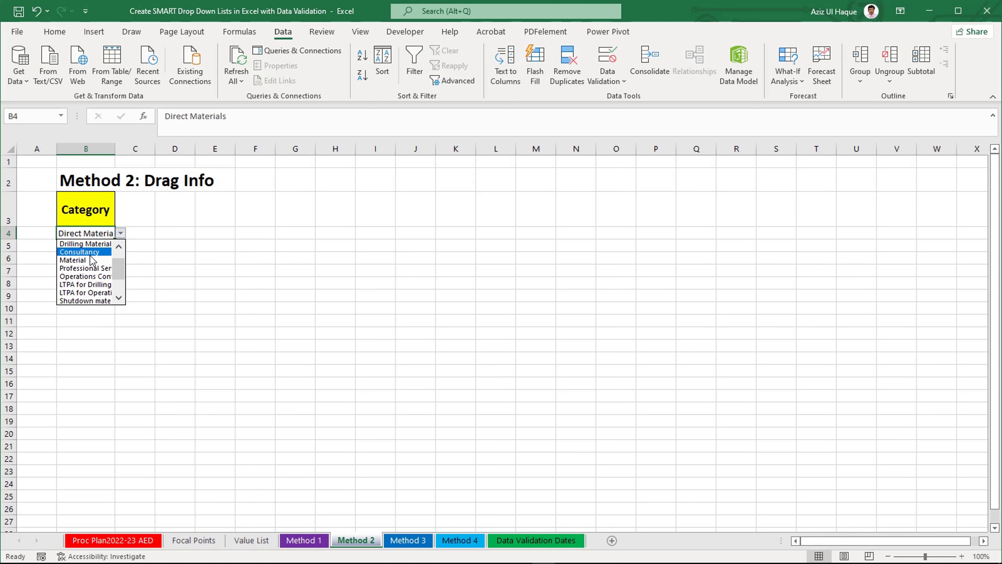
{"action": "left_click", "coordinate": [75, 259]}
{"action": "left_click", "coordinate": [78, 294]}
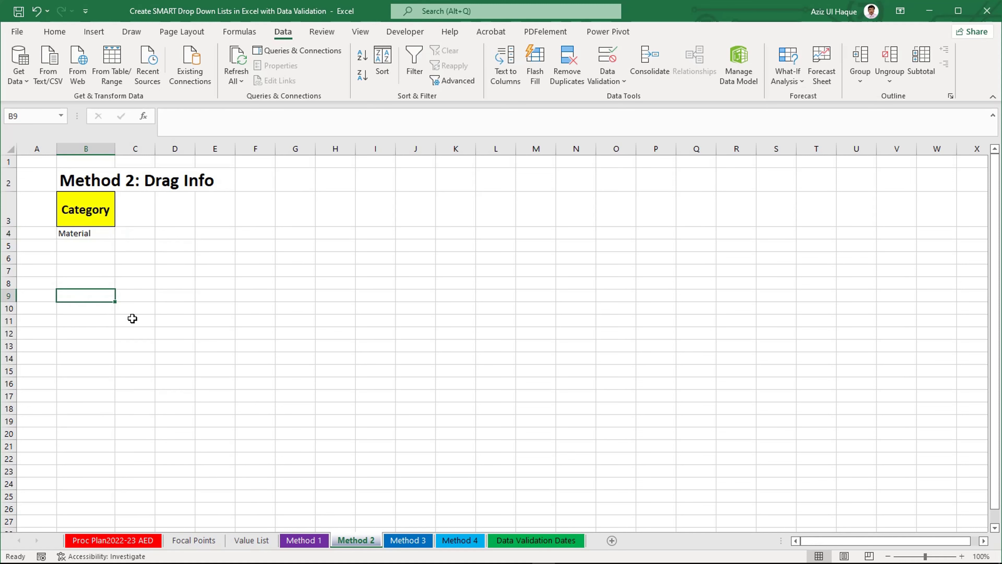
Step: Glance at Method 3's cell C3, then return to the Proc Plan2022-23 AED sheet
{"action": "left_click", "coordinate": [408, 540]}
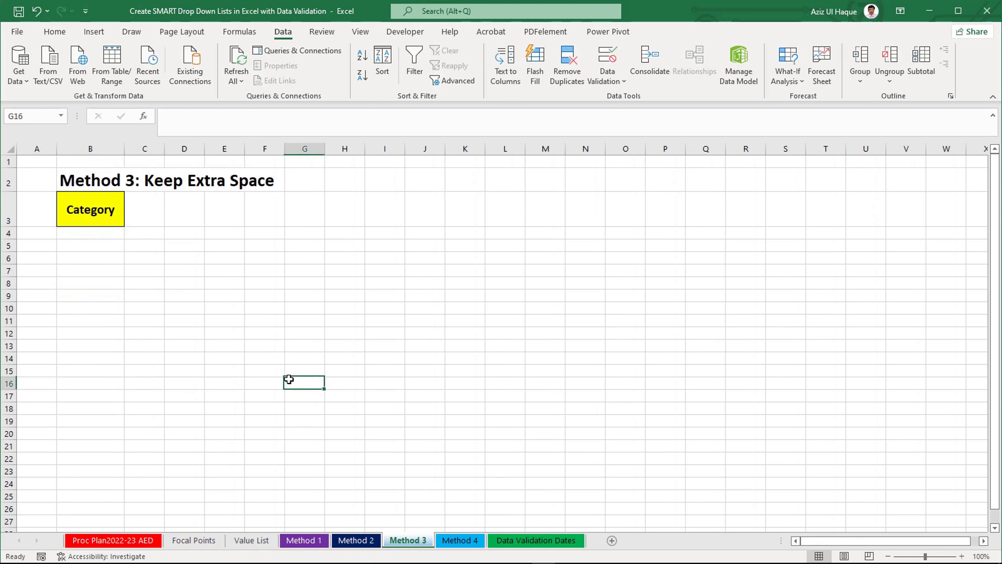
{"action": "left_click", "coordinate": [155, 211]}
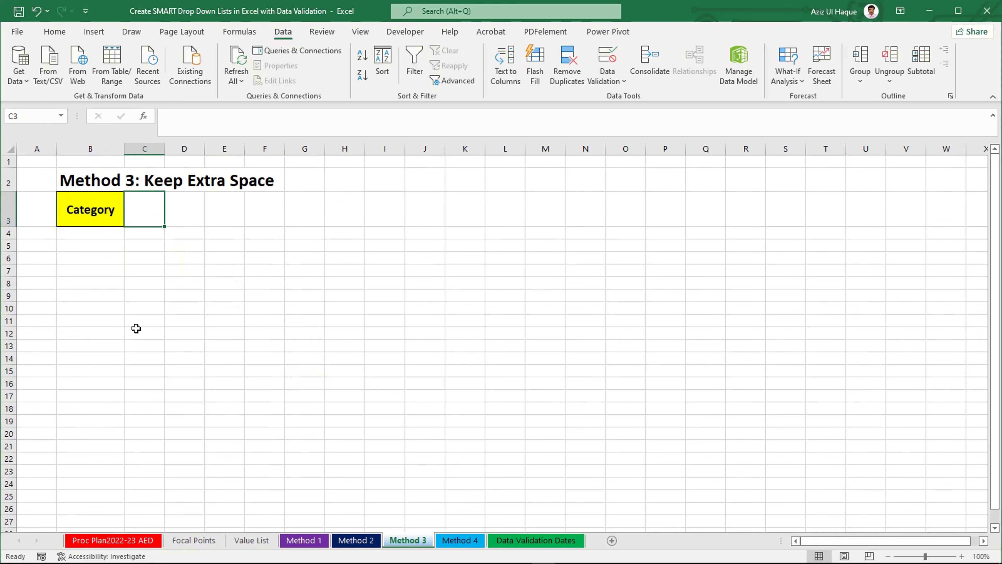
{"action": "left_click", "coordinate": [114, 539]}
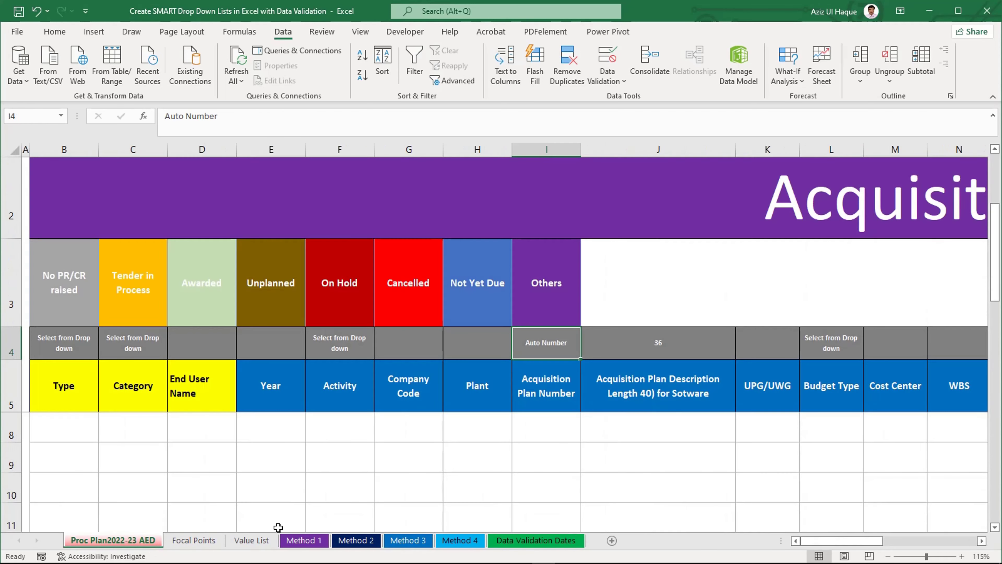
Step: Clear Material from A30 in the Category list
{"action": "left_click", "coordinate": [251, 540]}
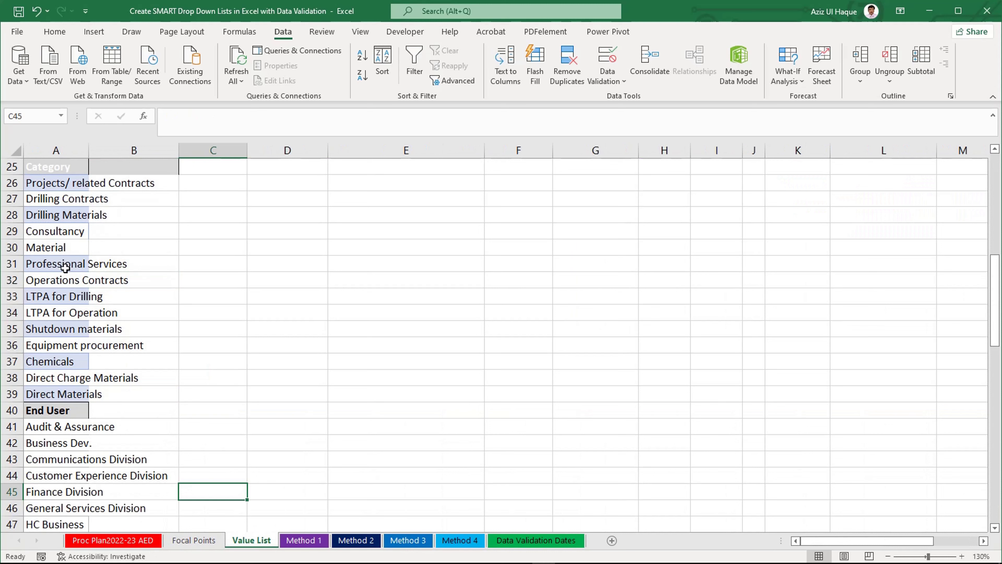
{"action": "left_click", "coordinate": [65, 252]}
{"action": "key", "text": "Delete"}
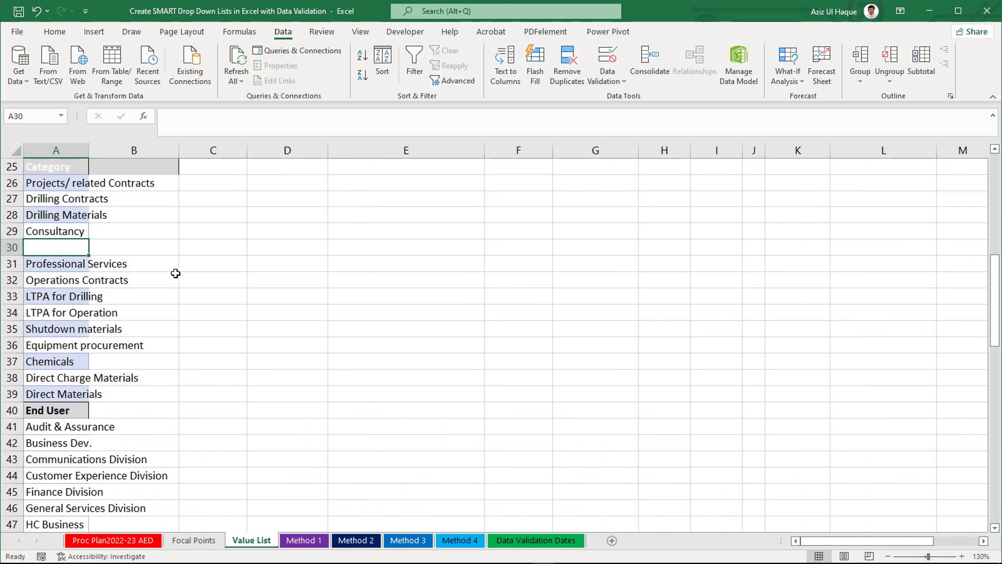
Step: Insert blank rows above the End User heading
{"action": "left_click", "coordinate": [12, 411]}
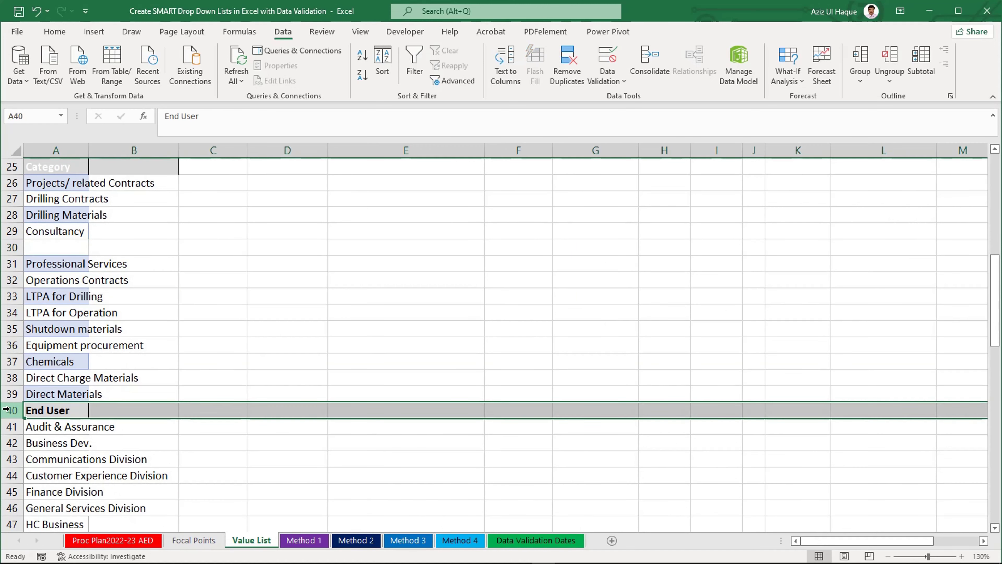
{"action": "key", "text": "ctrl+shift+plus"}
{"action": "key", "text": "ctrl+shift+plus"}
{"action": "key", "text": "ctrl+shift+plus"}
{"action": "key", "text": "ctrl+shift+plus"}
{"action": "key", "text": "ctrl+shift+plus"}
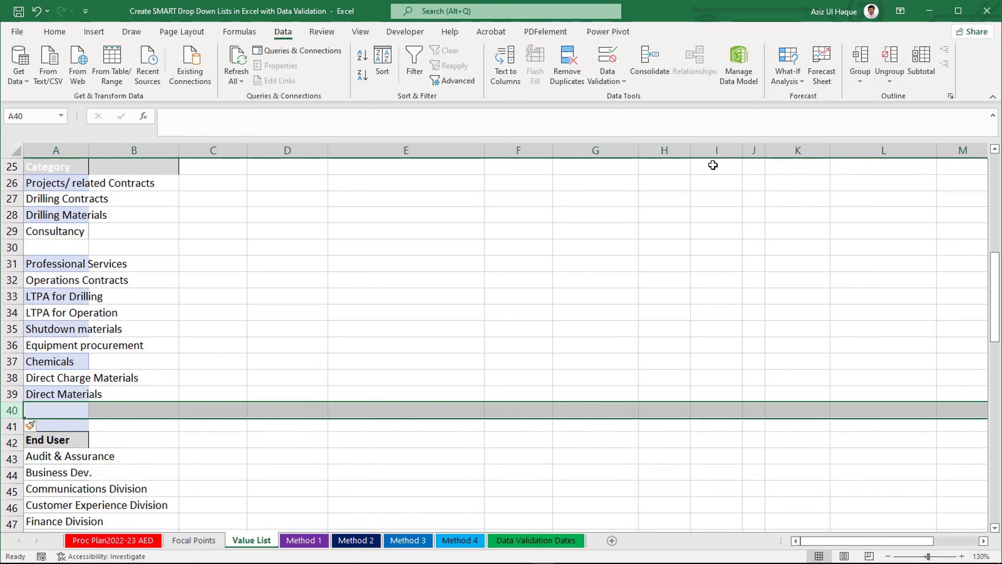
{"action": "key", "text": "ctrl+shift+plus"}
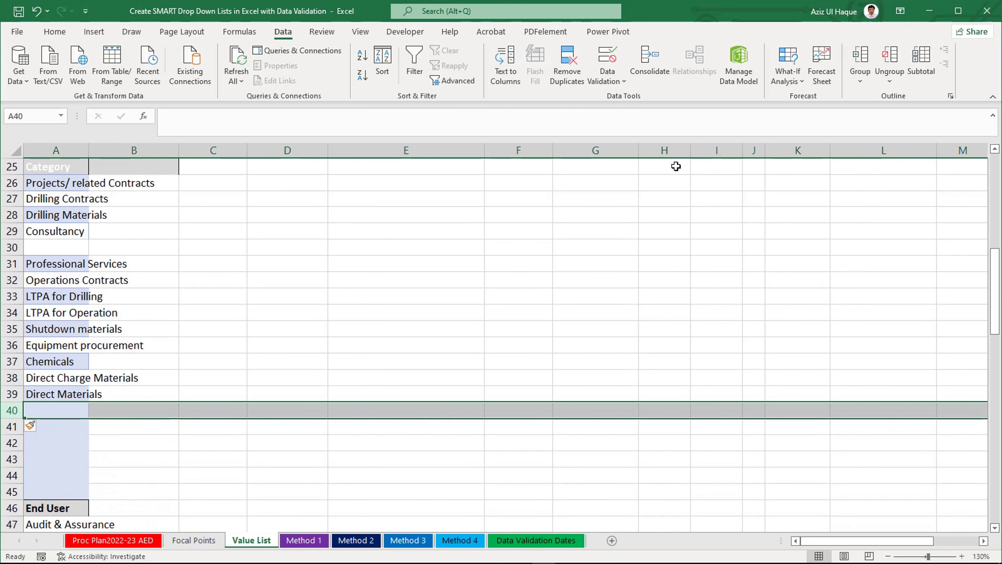
Step: Delete the emptied row 30 to close the gap in the Category list
{"action": "left_click", "coordinate": [105, 362]}
{"action": "left_click", "coordinate": [60, 246]}
{"action": "left_click", "coordinate": [12, 247]}
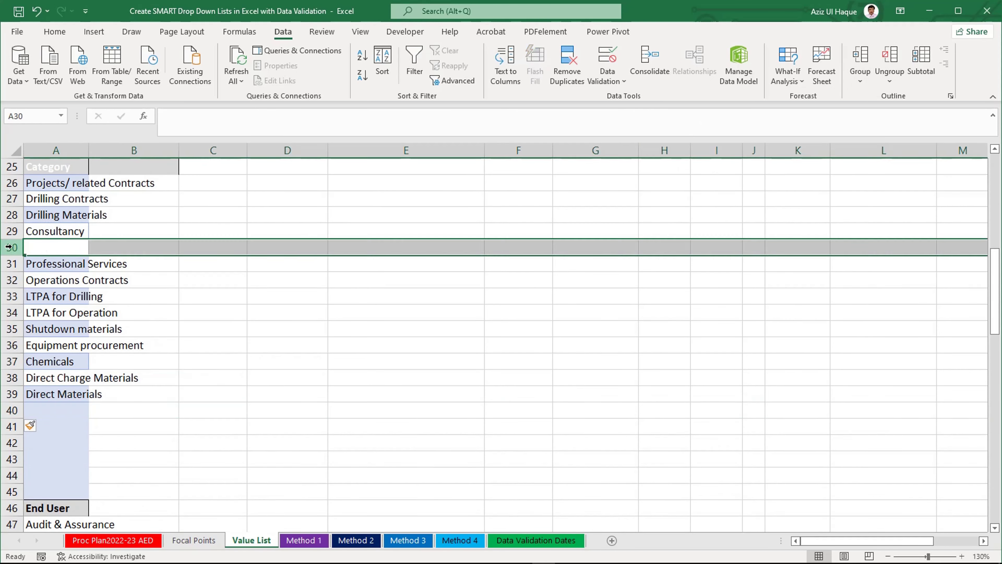
{"action": "key", "text": "ctrl+minus"}
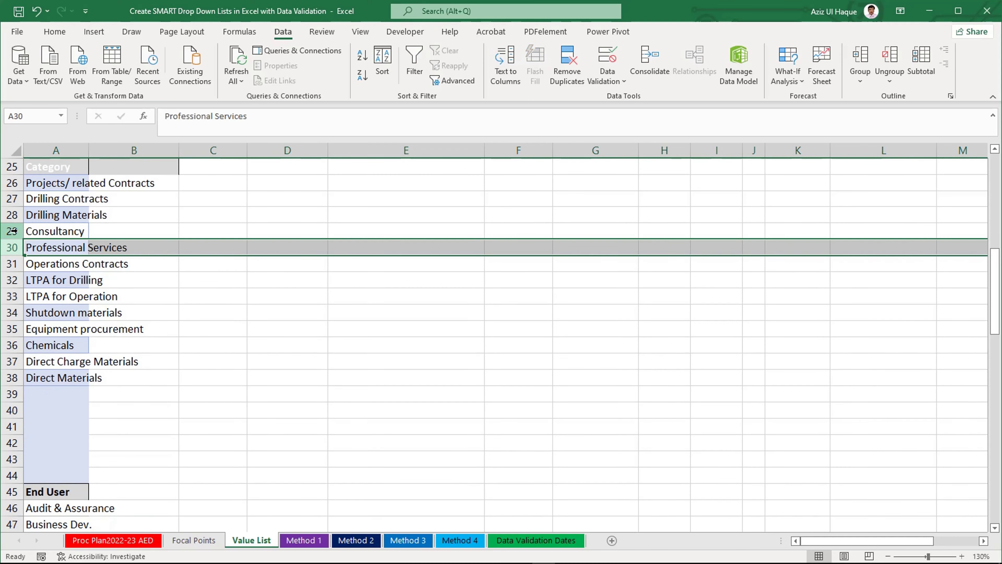
{"action": "left_click", "coordinate": [59, 292]}
{"action": "left_click", "coordinate": [51, 394]}
{"action": "scroll", "coordinate": [70, 373], "scroll_direction": "up", "scroll_amount": 3}
{"action": "scroll", "coordinate": [67, 345], "scroll_direction": "down", "scroll_amount": 3}
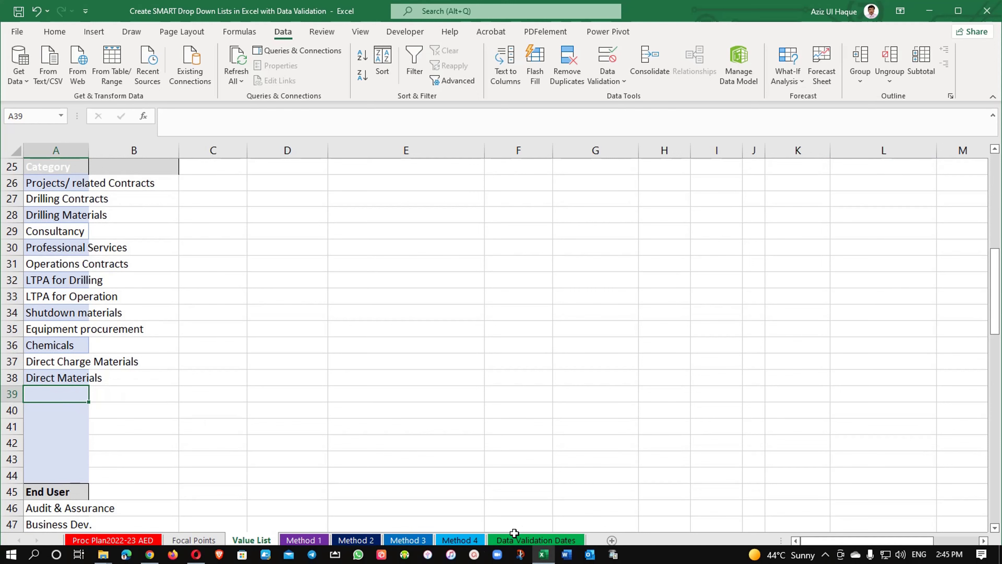
Step: Add list validation to Method 3's B4 sourced from 'Value List'!$A$26:$A$43, blank rows included
{"action": "left_click", "coordinate": [414, 539]}
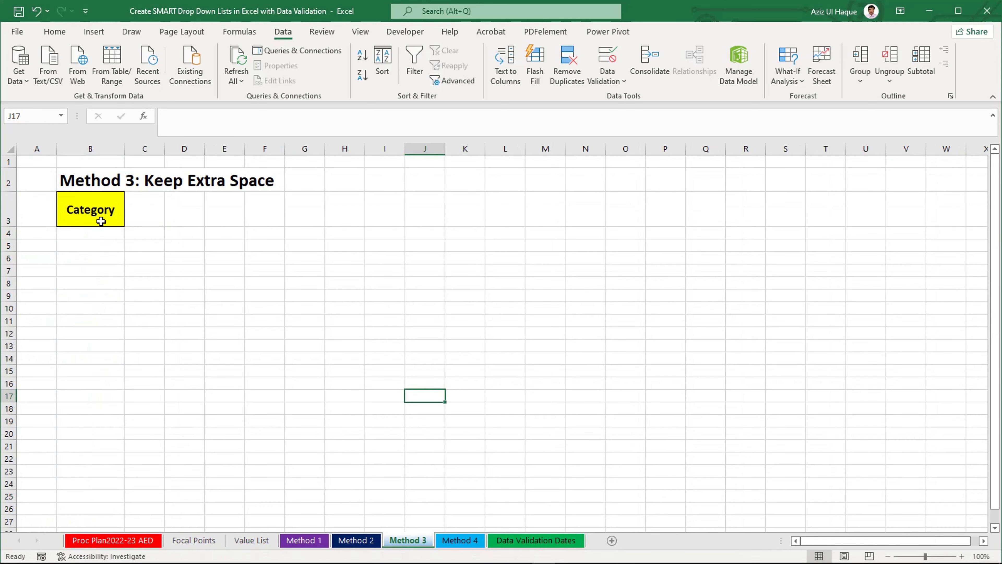
{"action": "left_click", "coordinate": [98, 232]}
{"action": "left_click", "coordinate": [606, 59]}
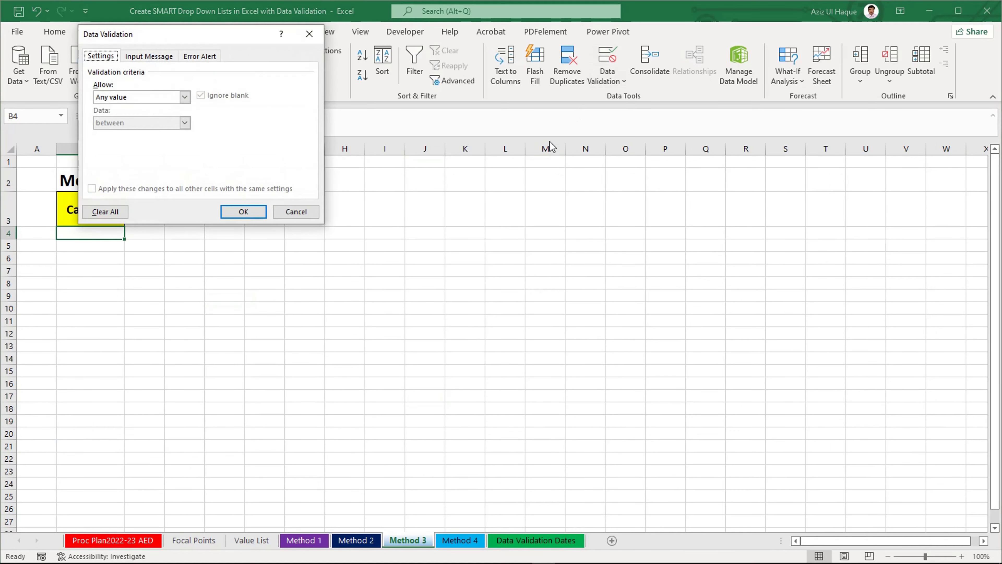
{"action": "left_click", "coordinate": [185, 97]}
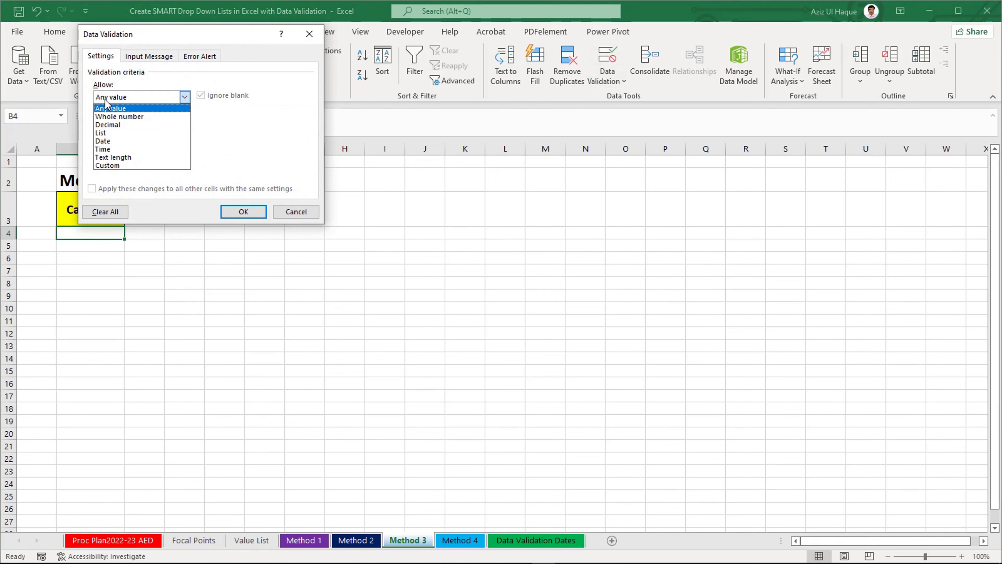
{"action": "left_click", "coordinate": [112, 134]}
{"action": "left_click", "coordinate": [257, 149]}
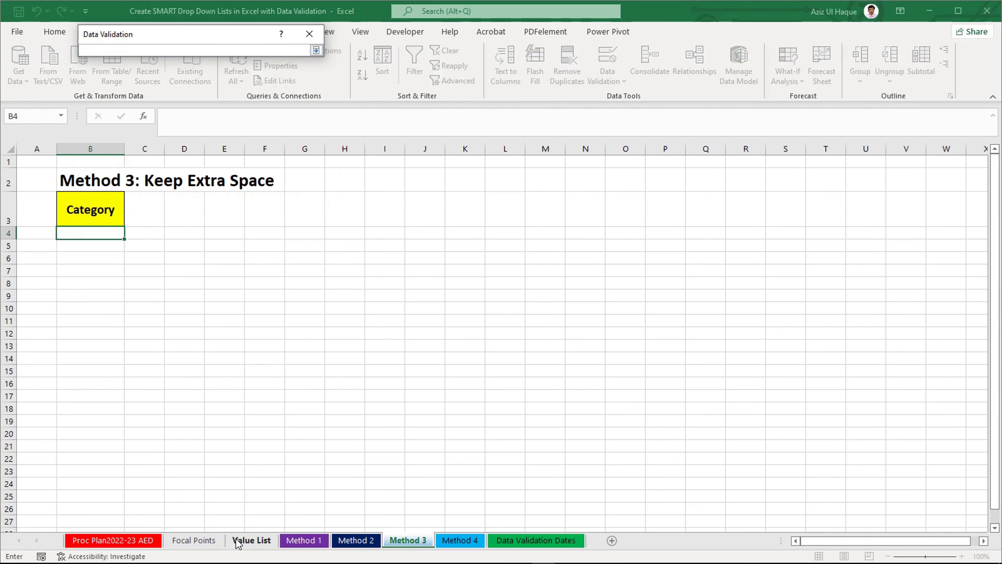
{"action": "left_click", "coordinate": [248, 541]}
{"action": "scroll", "coordinate": [47, 270], "scroll_direction": "up", "scroll_amount": 2}
{"action": "left_click_drag", "start_coordinate": [55, 311], "coordinate": [70, 519]}
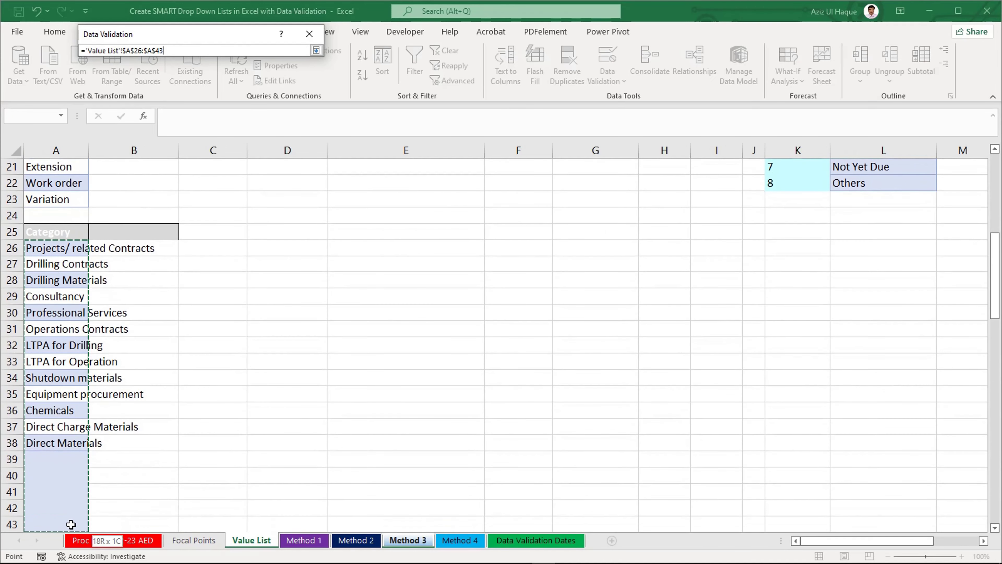
{"action": "left_click", "coordinate": [316, 50]}
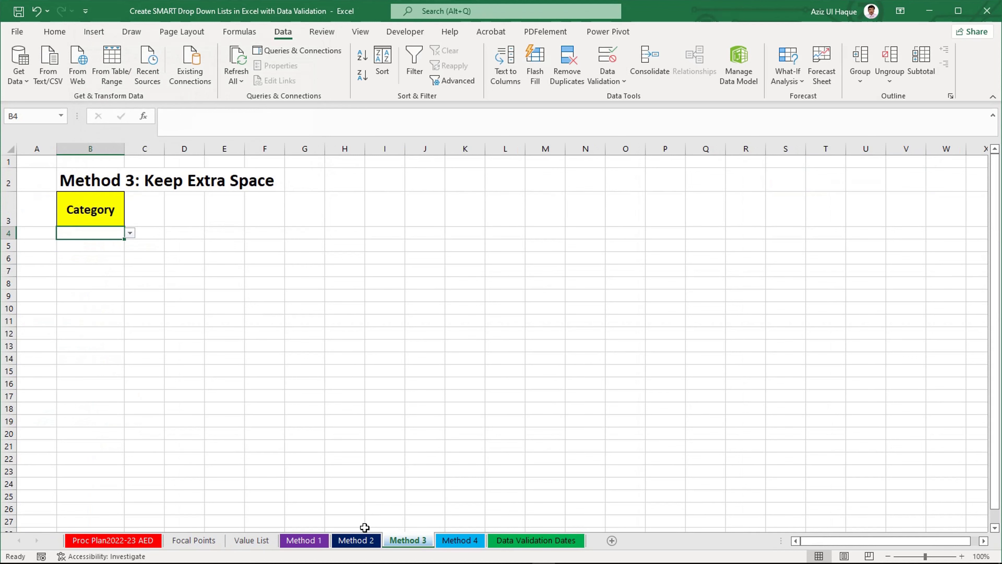
Step: Type Material into A39 on the Value List sheet
{"action": "left_click", "coordinate": [241, 540]}
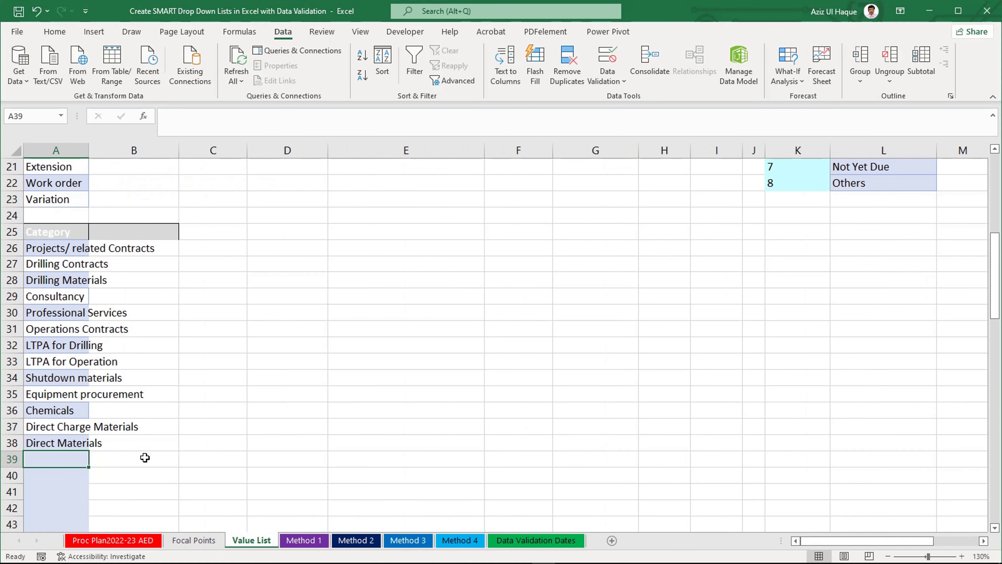
{"action": "type", "text": "Material"}
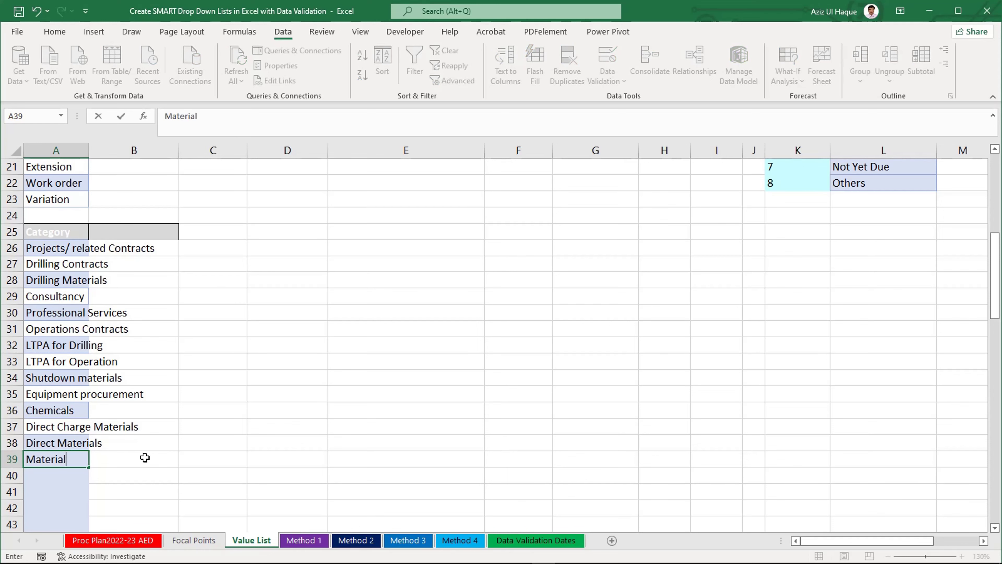
{"action": "key", "text": "Return"}
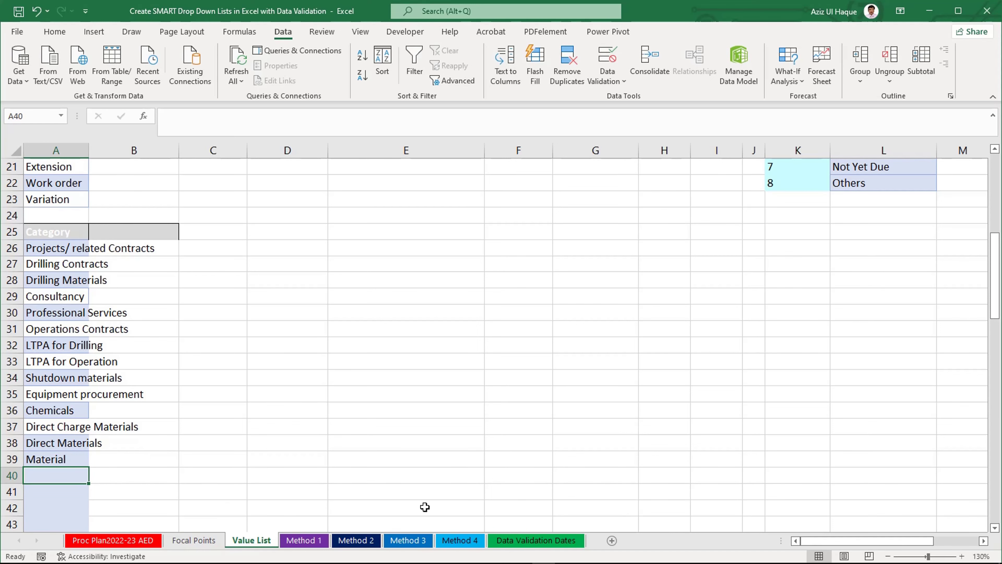
Step: Choose Material from the Category drop-down in Method 3's B4
{"action": "left_click", "coordinate": [408, 540]}
{"action": "left_click", "coordinate": [129, 233]}
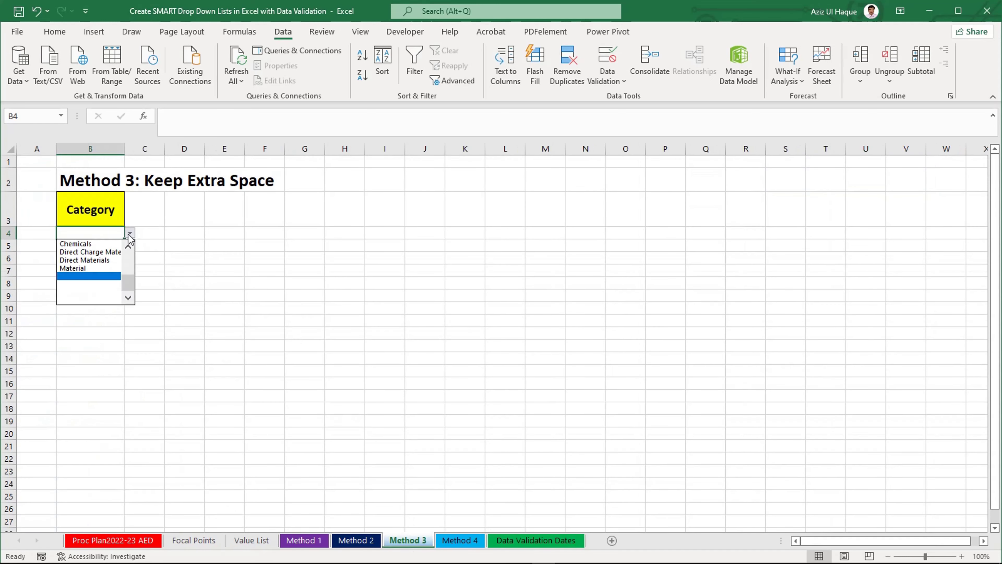
{"action": "left_click", "coordinate": [103, 272]}
{"action": "left_click", "coordinate": [140, 263]}
{"action": "left_click", "coordinate": [112, 245]}
{"action": "left_click", "coordinate": [107, 236]}
{"action": "left_click", "coordinate": [118, 283]}
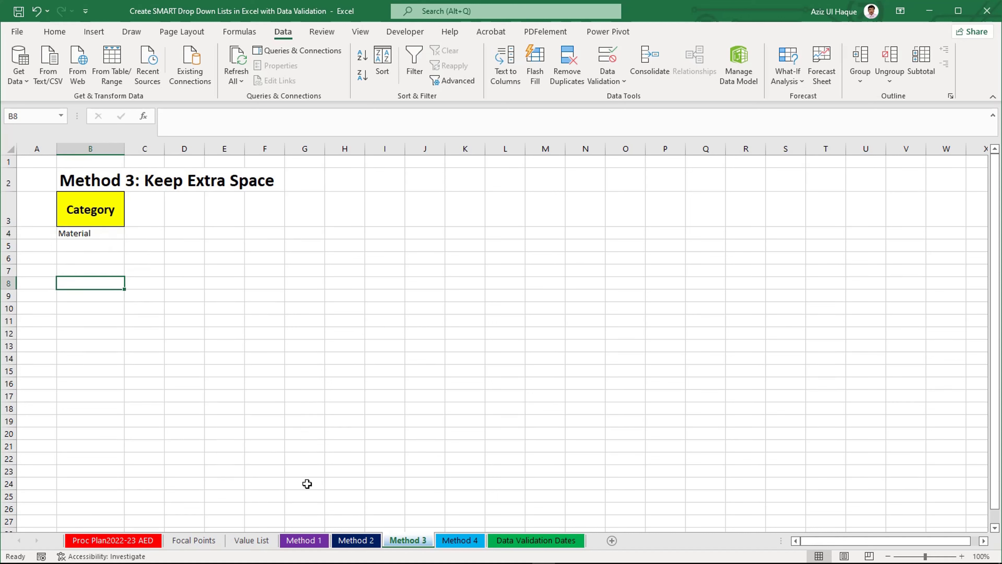
Step: Select the empty cell under the Category header on the Method 4 sheet
{"action": "left_click", "coordinate": [460, 540]}
{"action": "left_click", "coordinate": [334, 371]}
{"action": "left_click", "coordinate": [113, 178]}
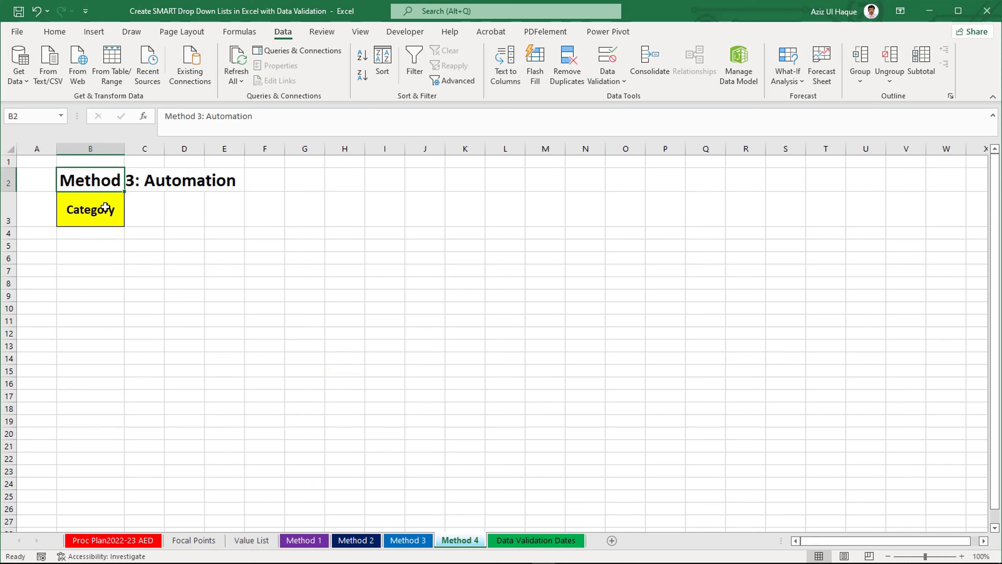
{"action": "left_click", "coordinate": [97, 234]}
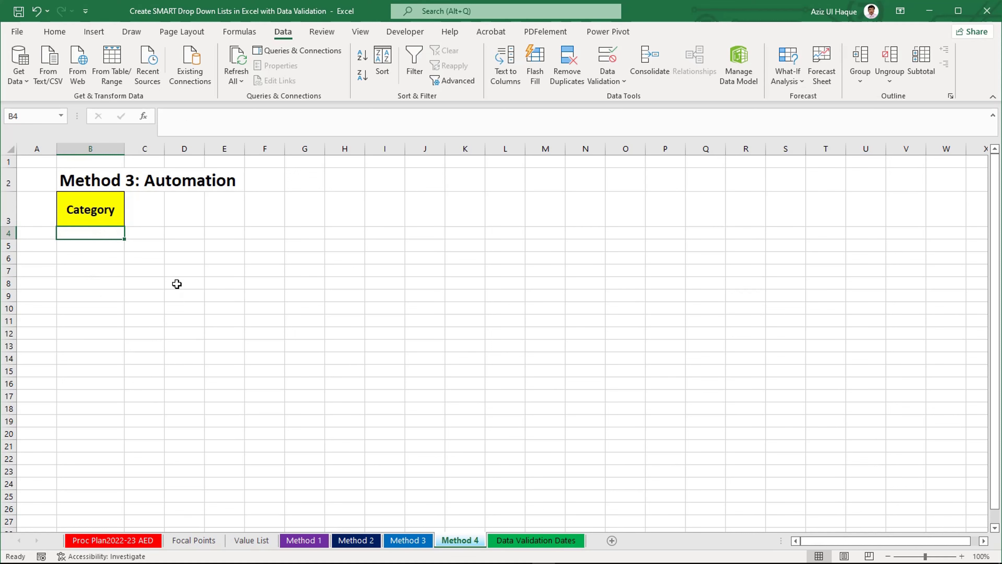
{"action": "left_click", "coordinate": [114, 281]}
{"action": "left_click", "coordinate": [98, 236]}
Step: Make a table from A26:A39 without the header, then undo it
{"action": "left_click", "coordinate": [252, 540]}
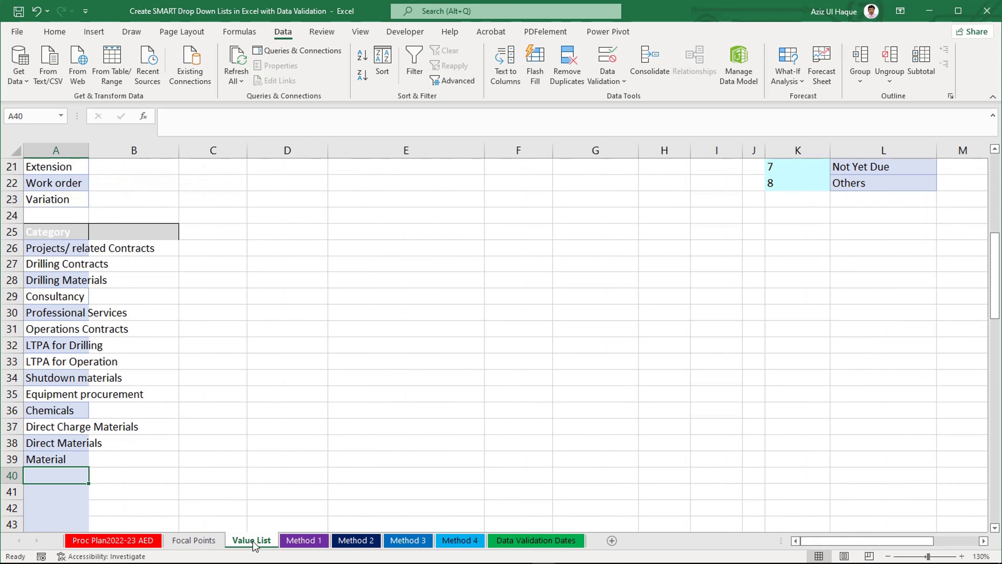
{"action": "scroll", "coordinate": [118, 427], "scroll_direction": "up", "scroll_amount": 5}
{"action": "scroll", "coordinate": [118, 426], "scroll_direction": "down", "scroll_amount": 3}
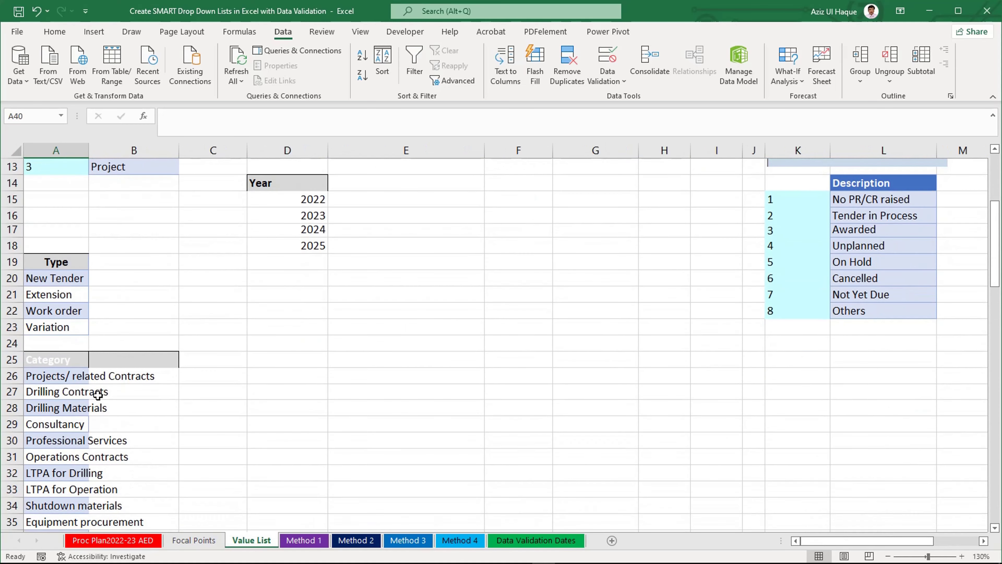
{"action": "scroll", "coordinate": [84, 392], "scroll_direction": "down", "scroll_amount": 3}
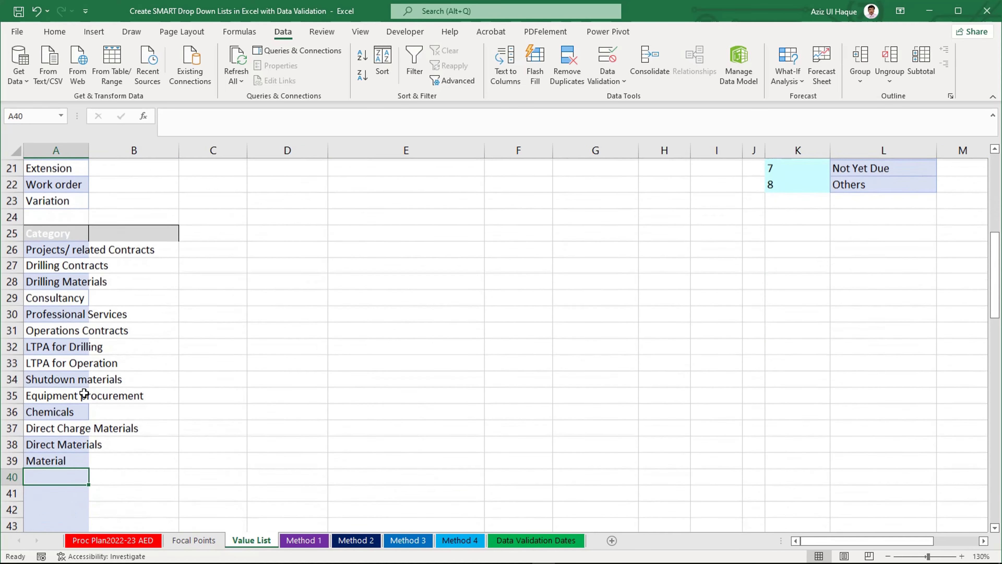
{"action": "left_click_drag", "start_coordinate": [49, 252], "coordinate": [42, 460]}
{"action": "left_click", "coordinate": [42, 32]}
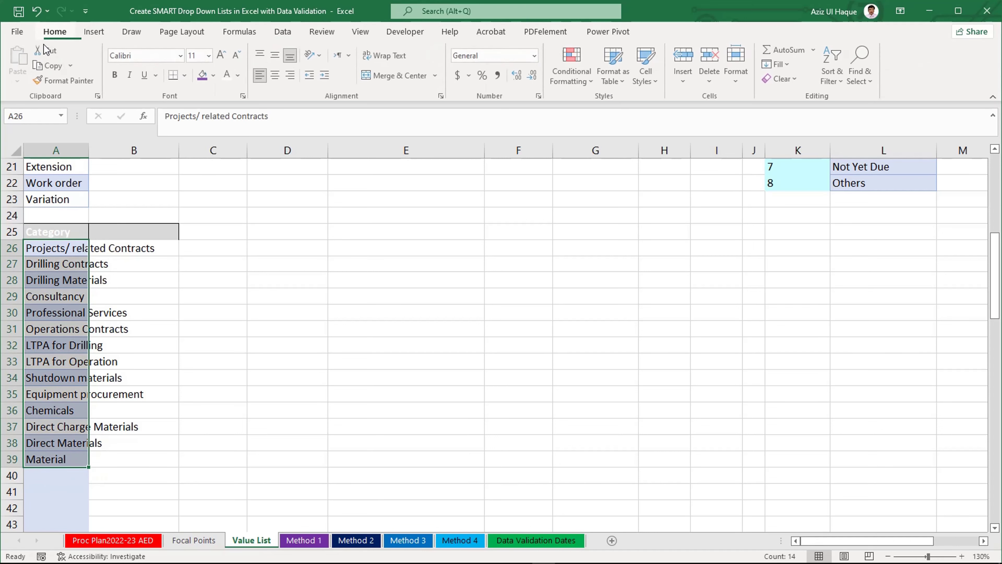
{"action": "left_click", "coordinate": [92, 35]}
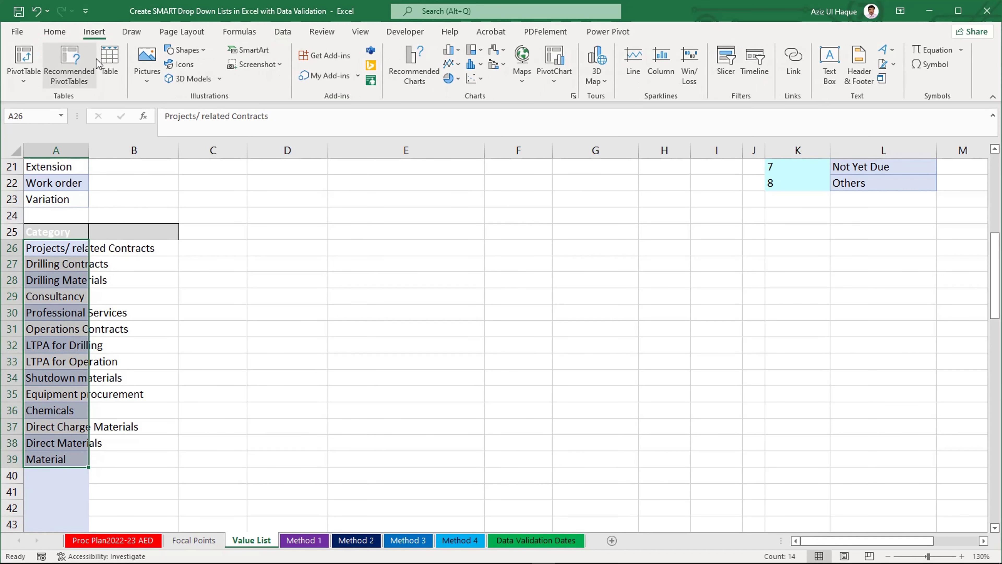
{"action": "left_click", "coordinate": [109, 63]}
{"action": "left_click", "coordinate": [188, 178]}
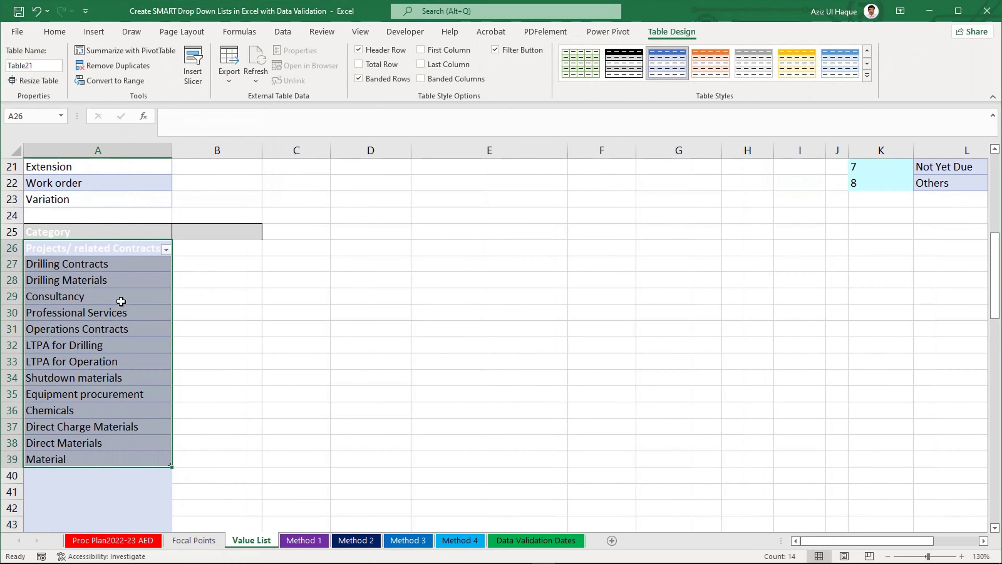
{"action": "key", "text": "ctrl+z"}
Step: Make A25:A39 a table with Category as its header row
{"action": "left_click_drag", "start_coordinate": [53, 231], "coordinate": [42, 456]}
{"action": "left_click", "coordinate": [94, 31]}
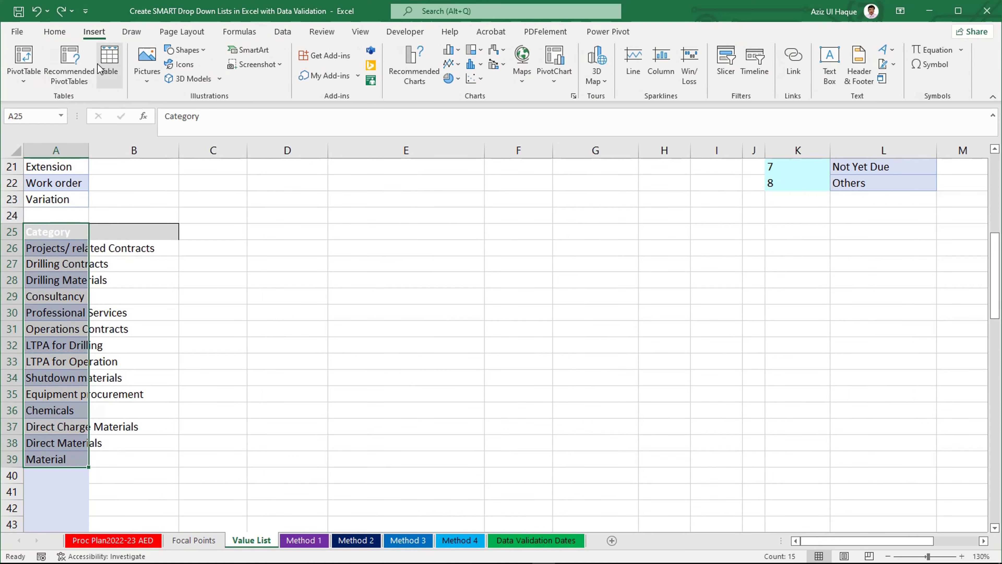
{"action": "left_click", "coordinate": [110, 63]}
{"action": "left_click", "coordinate": [187, 177]}
Step: Rename the table from Table22 to TableCAT
{"action": "left_click", "coordinate": [67, 233]}
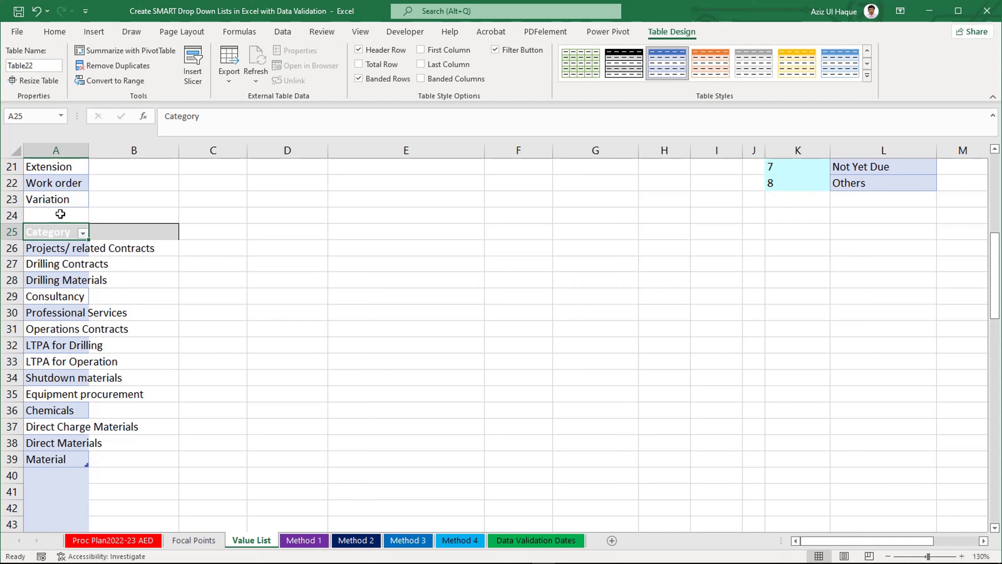
{"action": "left_click", "coordinate": [43, 66]}
{"action": "left_click", "coordinate": [45, 65]}
{"action": "key", "text": "Return"}
Step: Start a formula in B26 referencing the Category column A26:A39, then discard it
{"action": "left_click", "coordinate": [129, 280]}
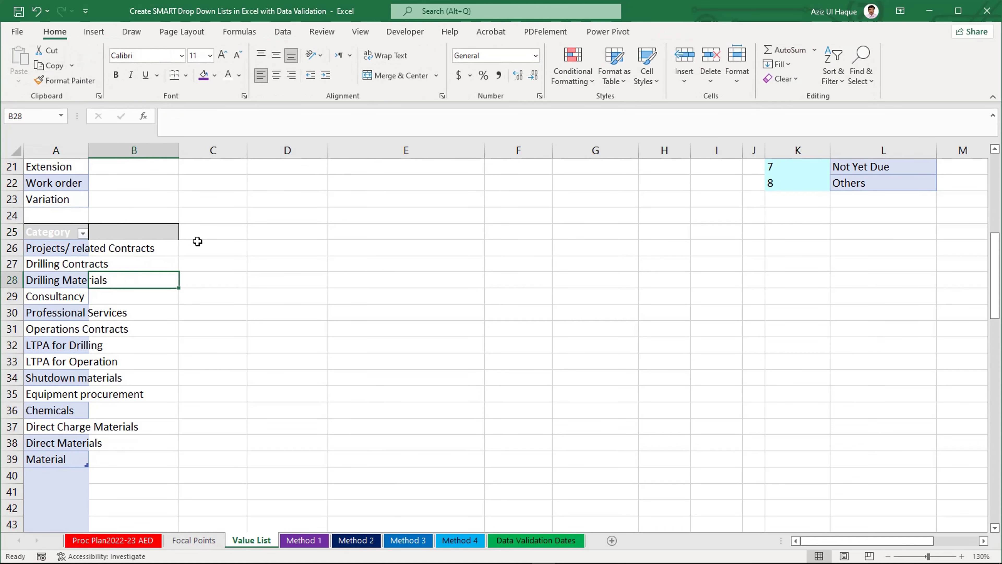
{"action": "left_click", "coordinate": [148, 231]}
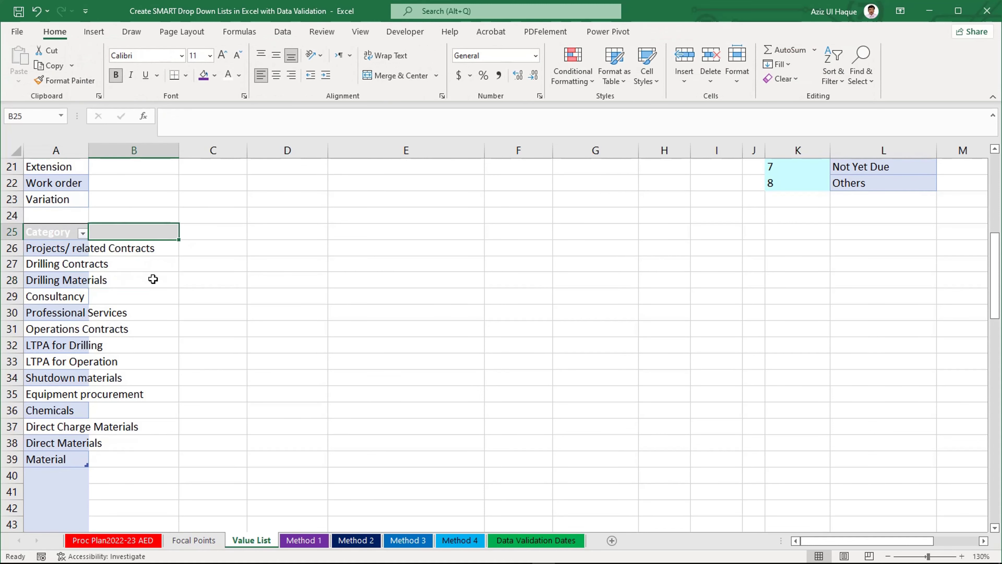
{"action": "left_click", "coordinate": [141, 253]}
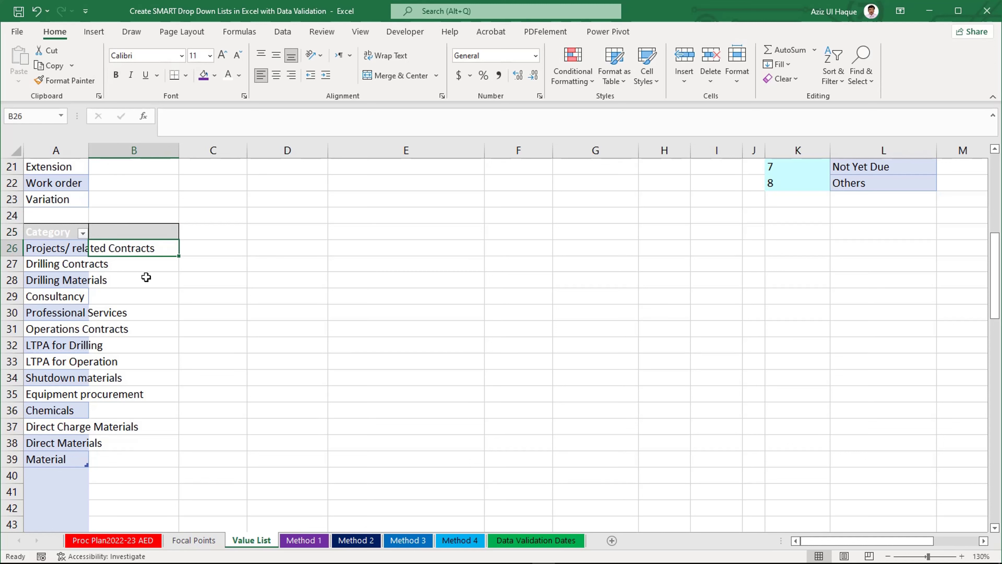
{"action": "type", "text": "="}
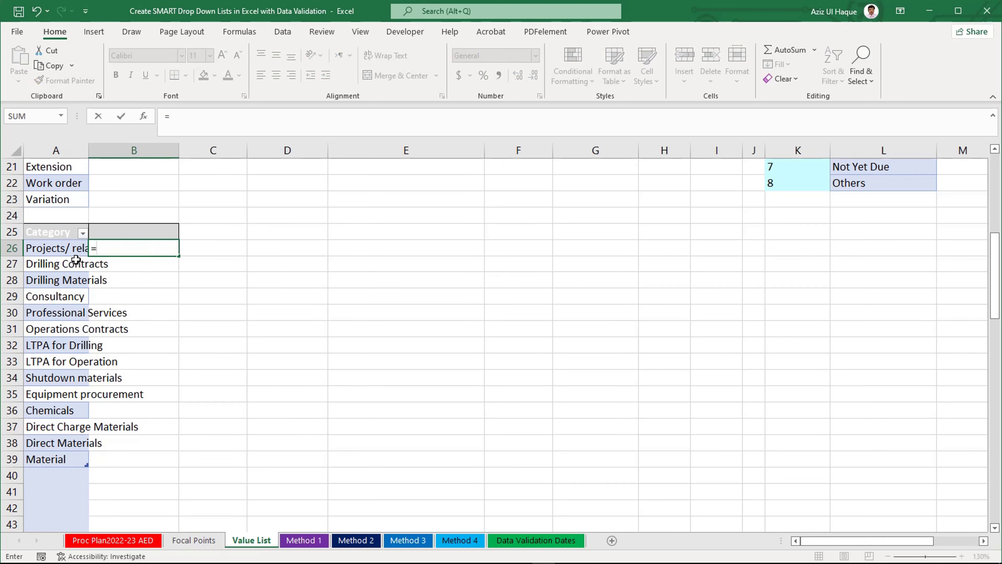
{"action": "left_click", "coordinate": [55, 249]}
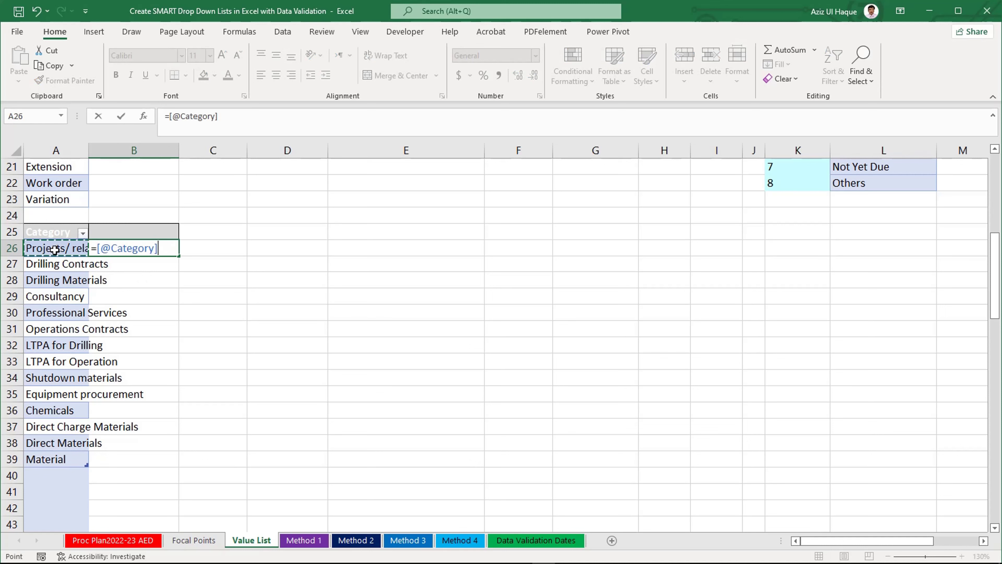
{"action": "left_click_drag", "start_coordinate": [54, 249], "coordinate": [62, 459]}
{"action": "key", "text": "Escape"}
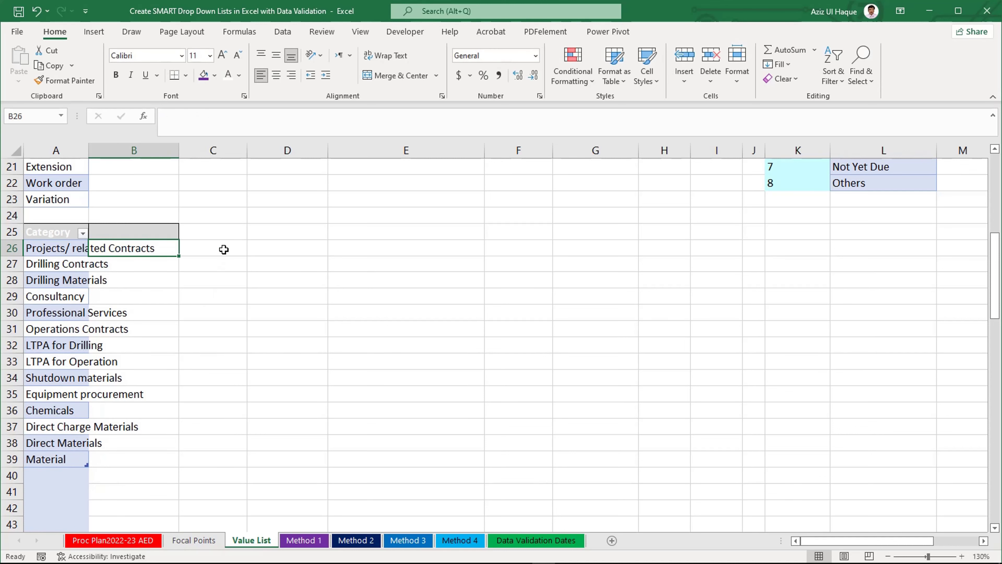
Step: In C26 reference A26:A39, copy the resulting =TableCAT[Category] text, and cancel the formula
{"action": "left_click", "coordinate": [223, 249]}
{"action": "type", "text": "="}
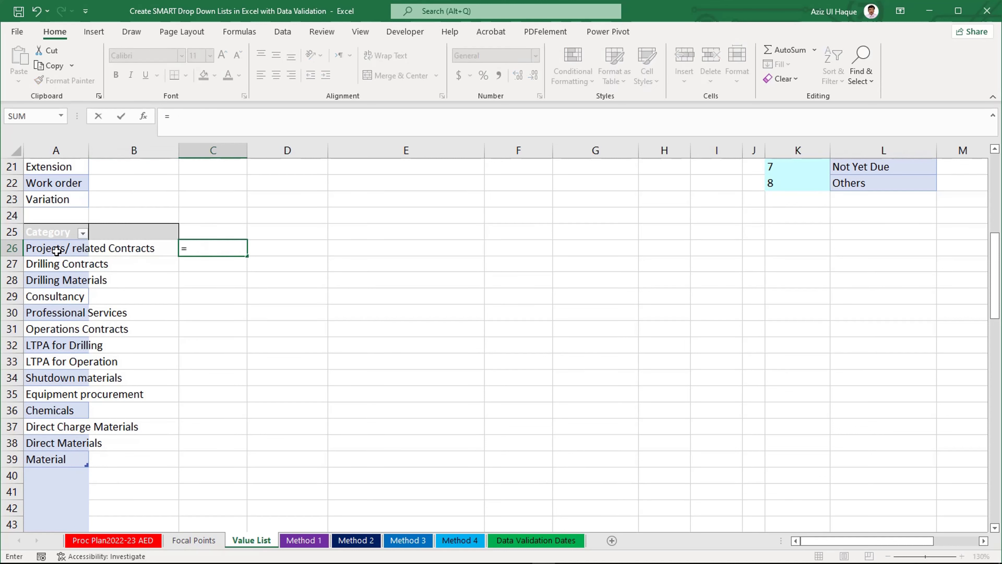
{"action": "left_click", "coordinate": [56, 249]}
{"action": "left_click_drag", "start_coordinate": [56, 248], "coordinate": [58, 458]}
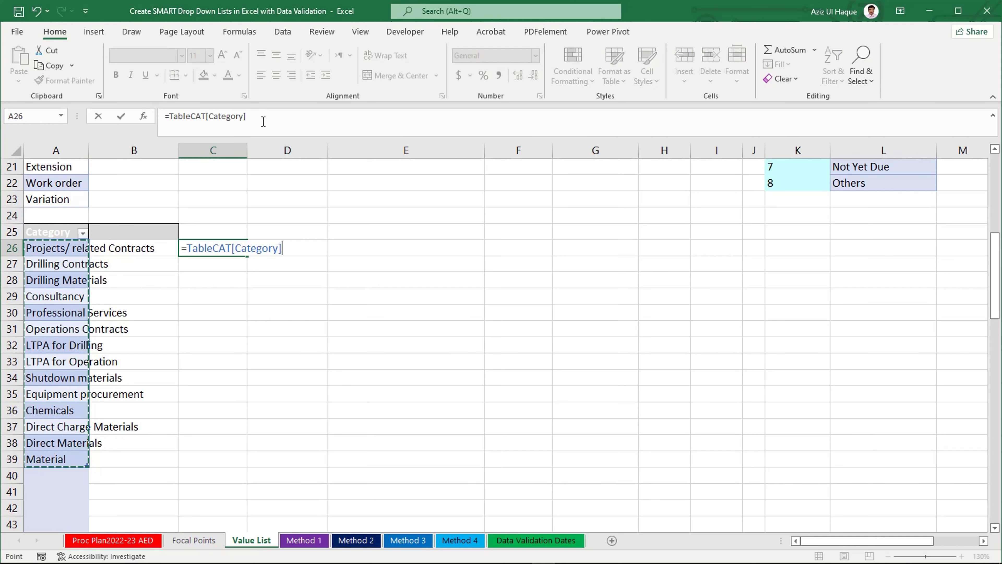
{"action": "left_click_drag", "start_coordinate": [262, 117], "coordinate": [163, 117]}
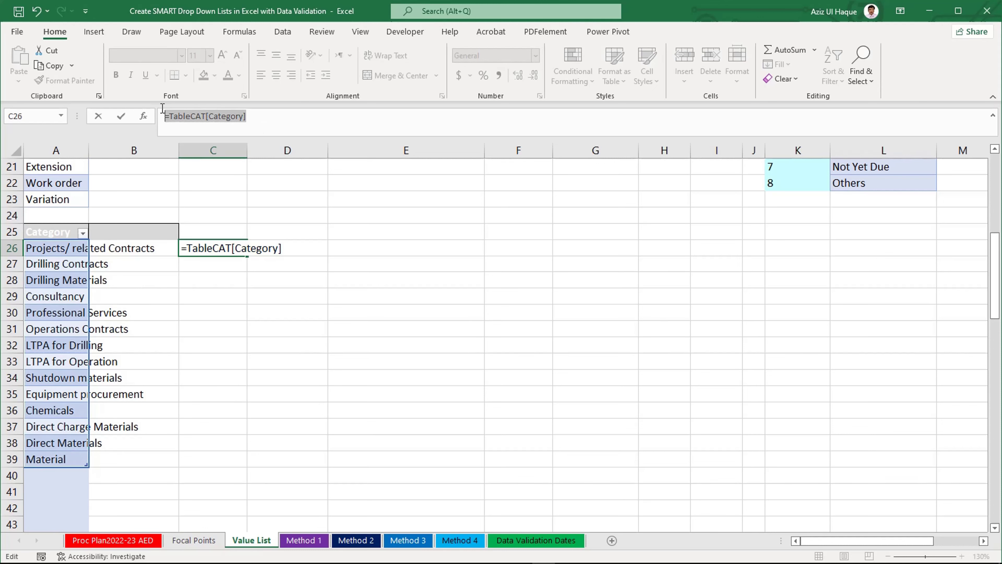
{"action": "key", "text": "ctrl+c"}
{"action": "key", "text": "Escape"}
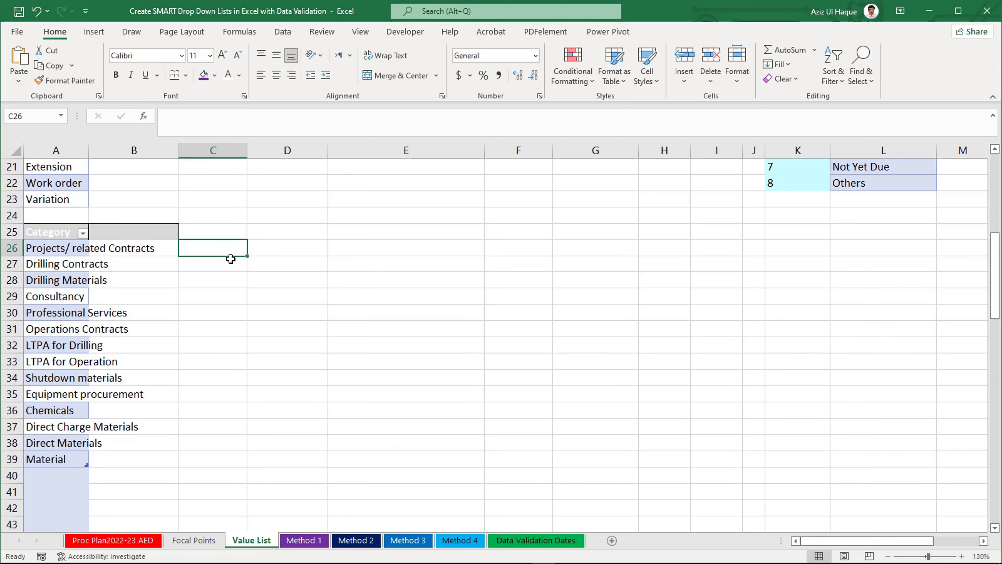
Step: On Method 4, give B4 a List validation with source =indirect("TableCAT[Category]")
{"action": "left_click", "coordinate": [453, 542]}
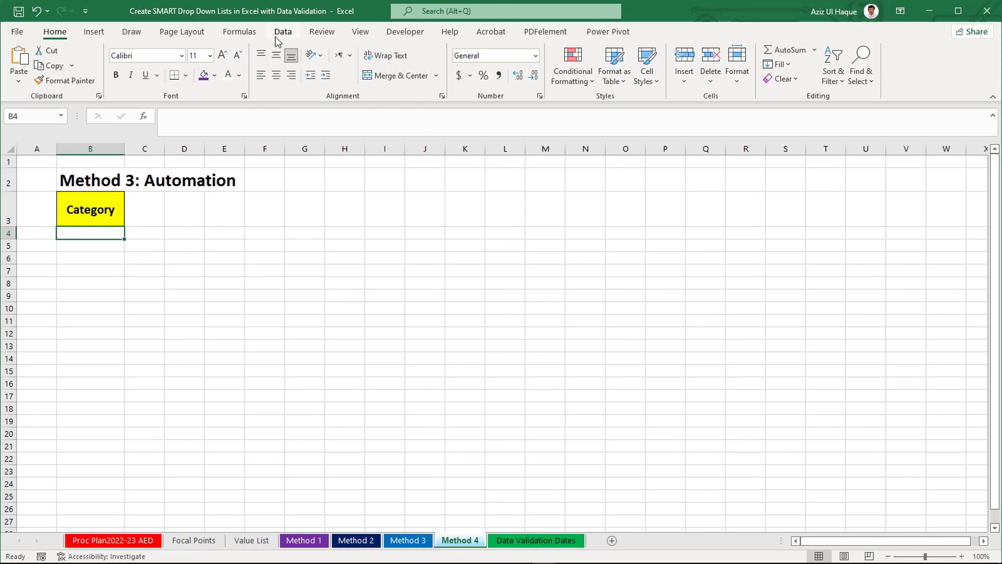
{"action": "left_click", "coordinate": [283, 33]}
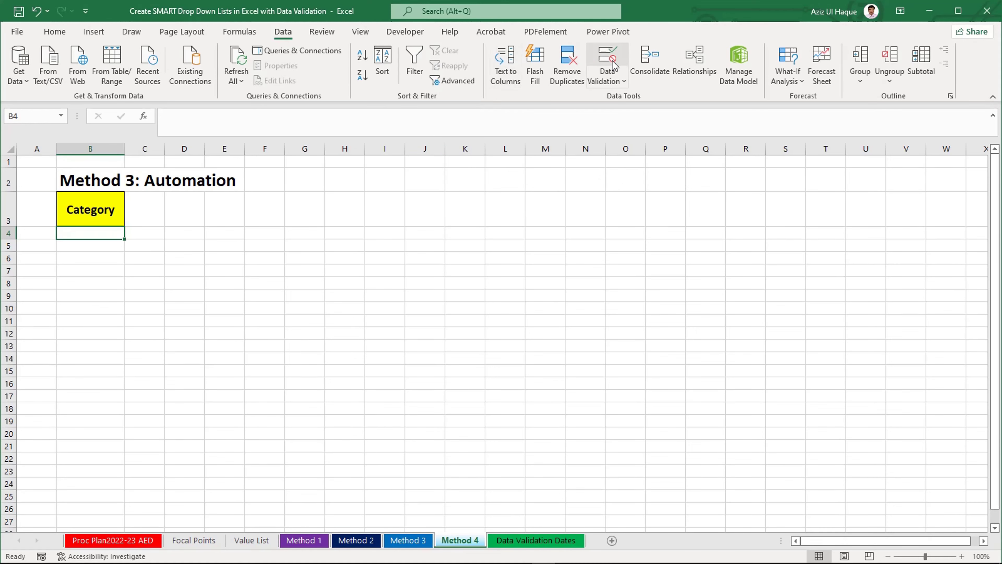
{"action": "left_click", "coordinate": [600, 77]}
{"action": "left_click", "coordinate": [172, 101]}
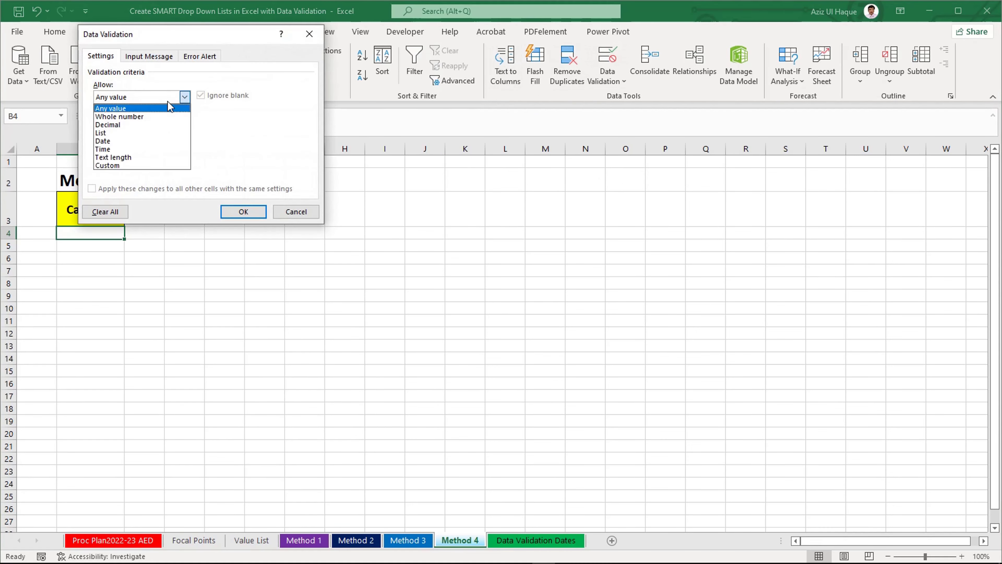
{"action": "left_click", "coordinate": [155, 137]}
{"action": "left_click", "coordinate": [194, 148]}
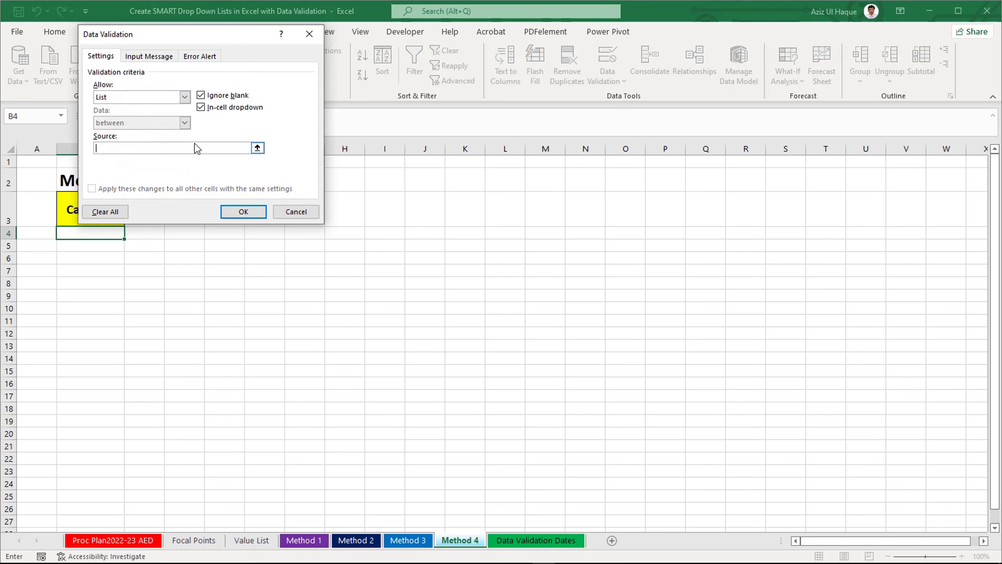
{"action": "key", "text": "ctrl+v"}
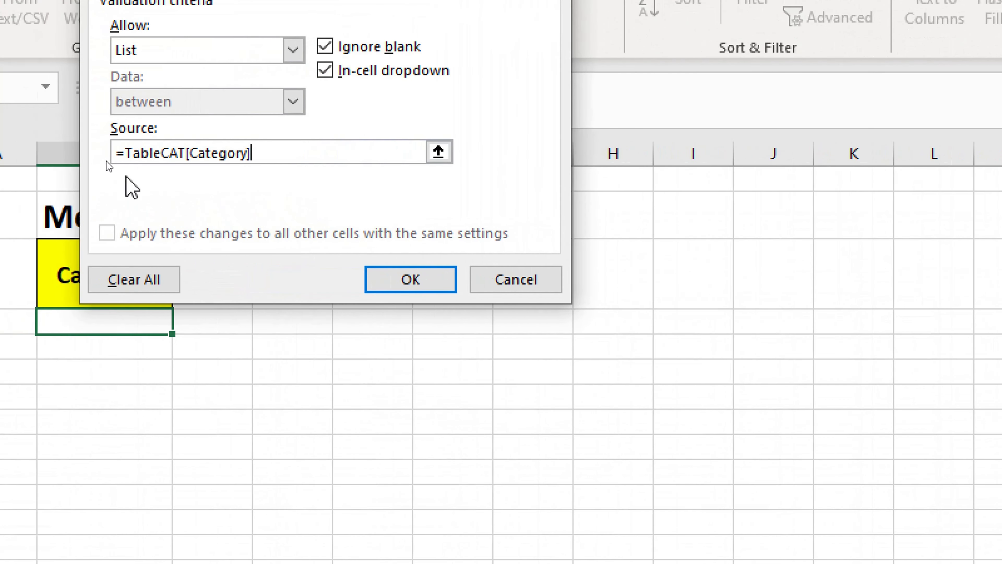
{"action": "left_click", "coordinate": [128, 155]}
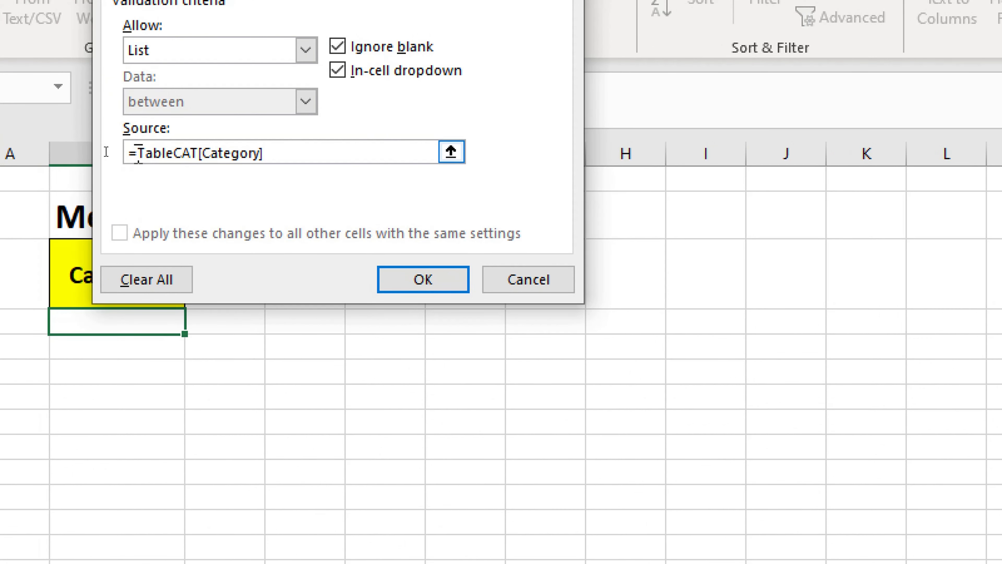
{"action": "left_click", "coordinate": [261, 145]}
{"action": "type", "text": "indirect"}
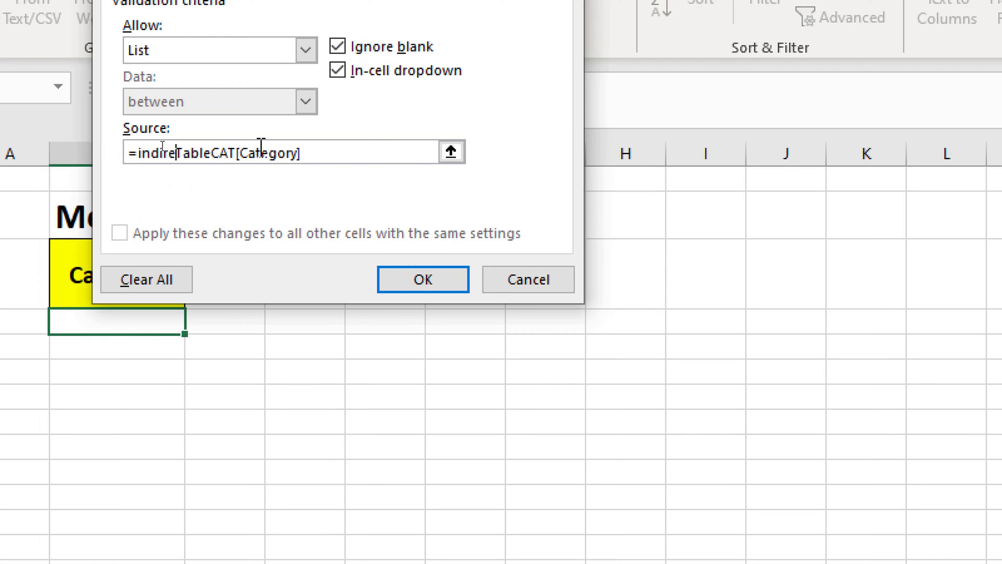
{"action": "type", "text": "("}
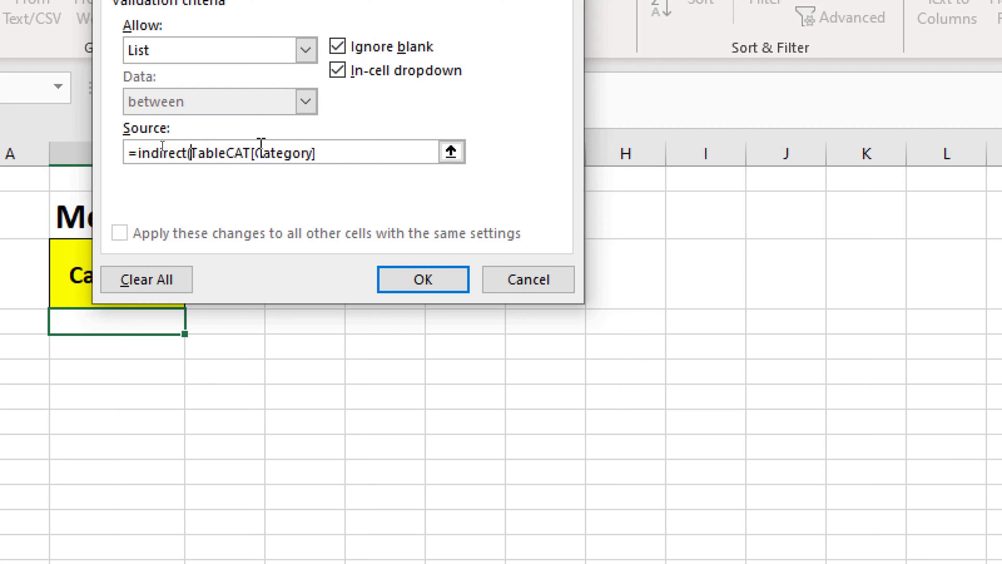
{"action": "type", "text": "\""}
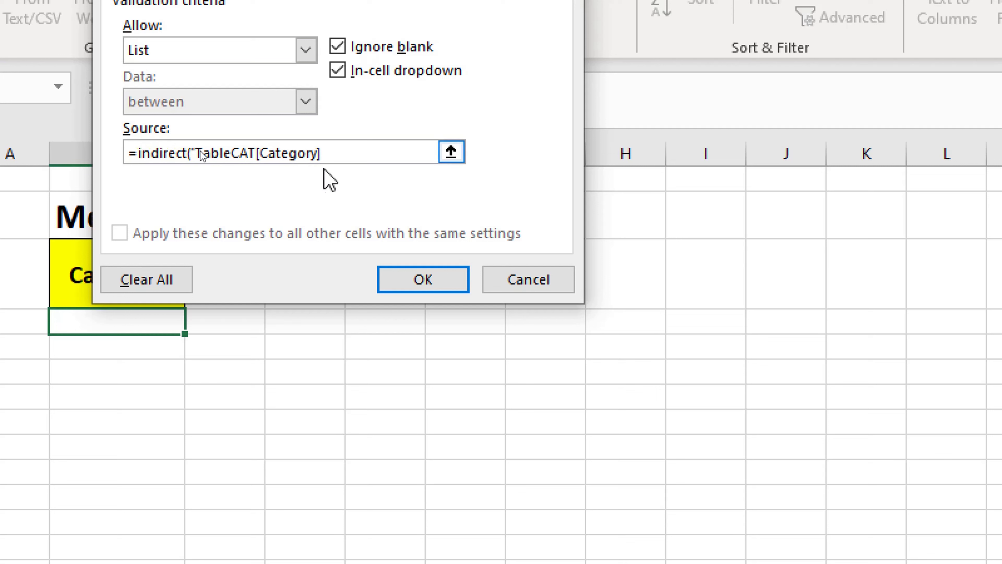
{"action": "left_click", "coordinate": [350, 148]}
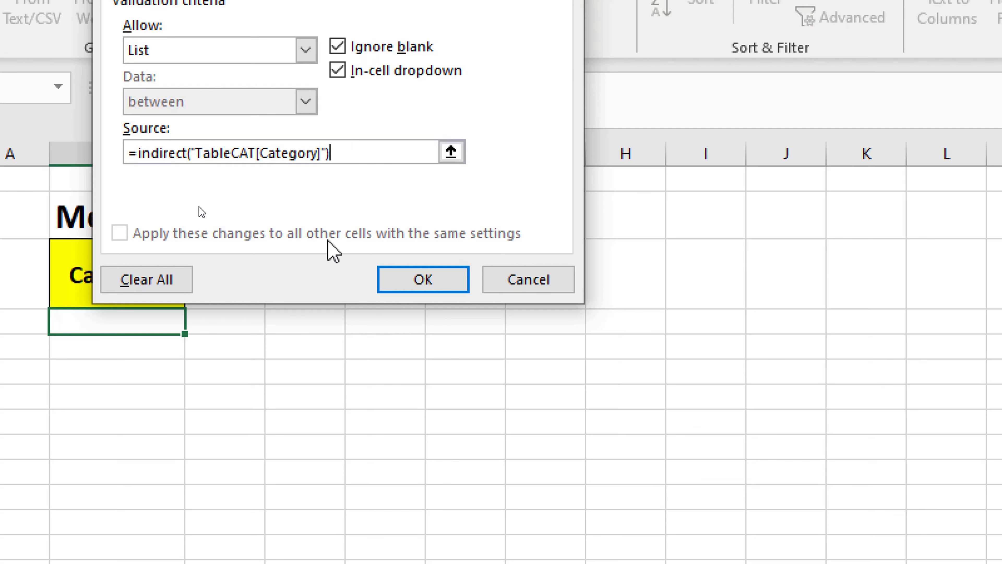
{"action": "left_click", "coordinate": [414, 278]}
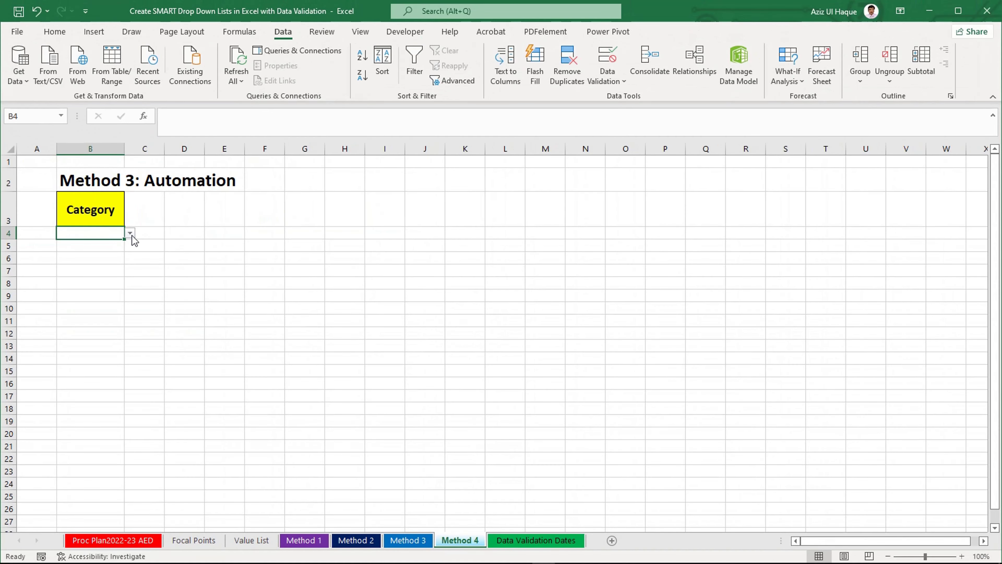
Step: Test the B4 Category drop-down by choosing Consultancy, then Material
{"action": "left_click", "coordinate": [132, 235]}
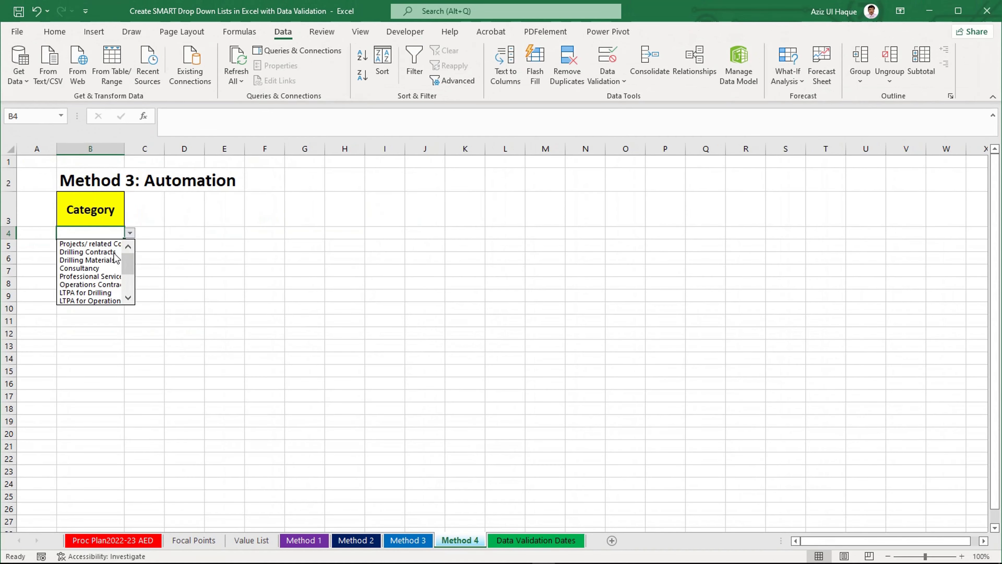
{"action": "left_click", "coordinate": [108, 263]}
{"action": "left_click", "coordinate": [129, 233]}
{"action": "scroll", "coordinate": [130, 284], "scroll_direction": "down", "scroll_amount": 1}
{"action": "left_click", "coordinate": [98, 300]}
{"action": "left_click", "coordinate": [101, 324]}
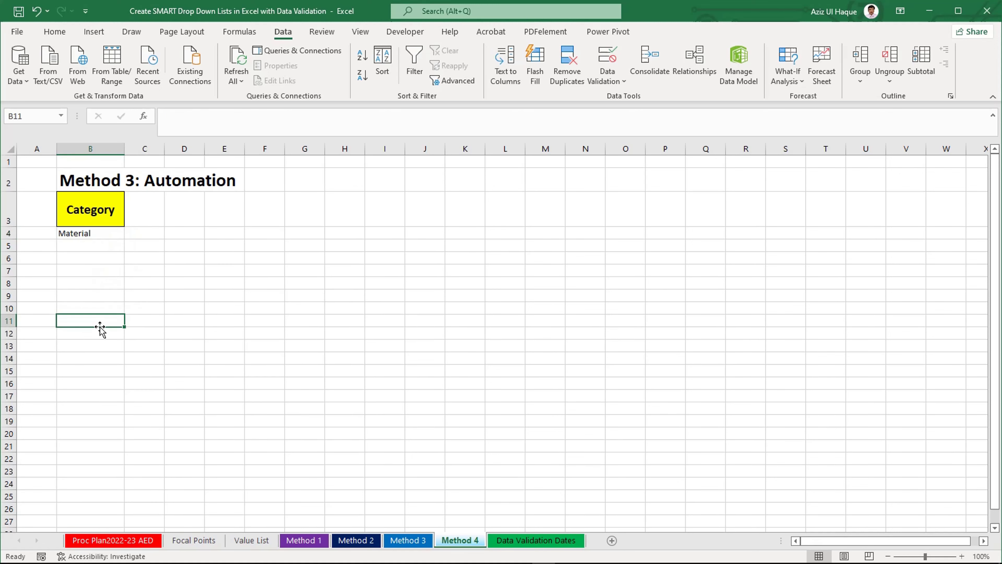
Step: On the Value List sheet, add PO in A40 below the Category table
{"action": "left_click", "coordinate": [249, 544]}
{"action": "left_click", "coordinate": [60, 459]}
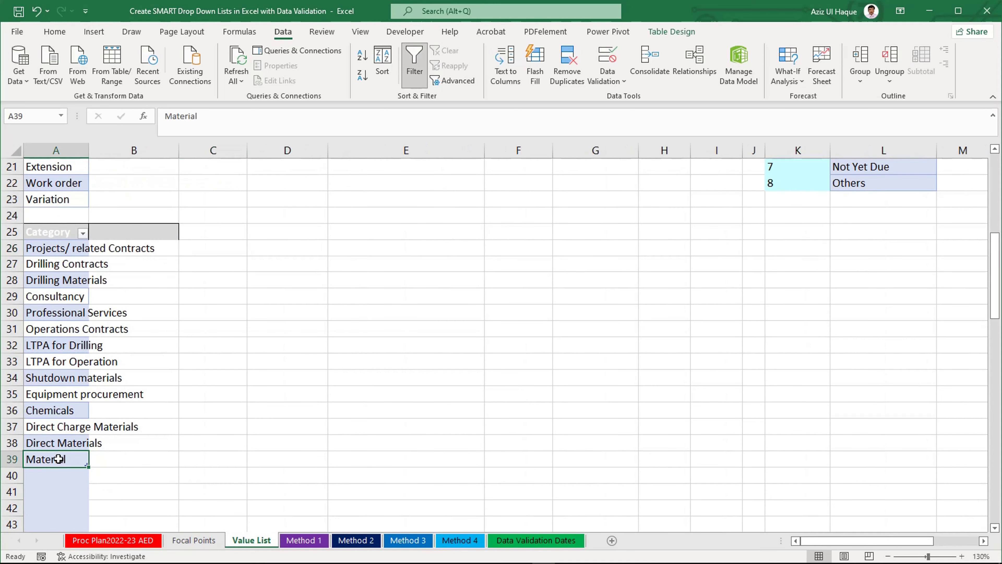
{"action": "left_click", "coordinate": [55, 474]}
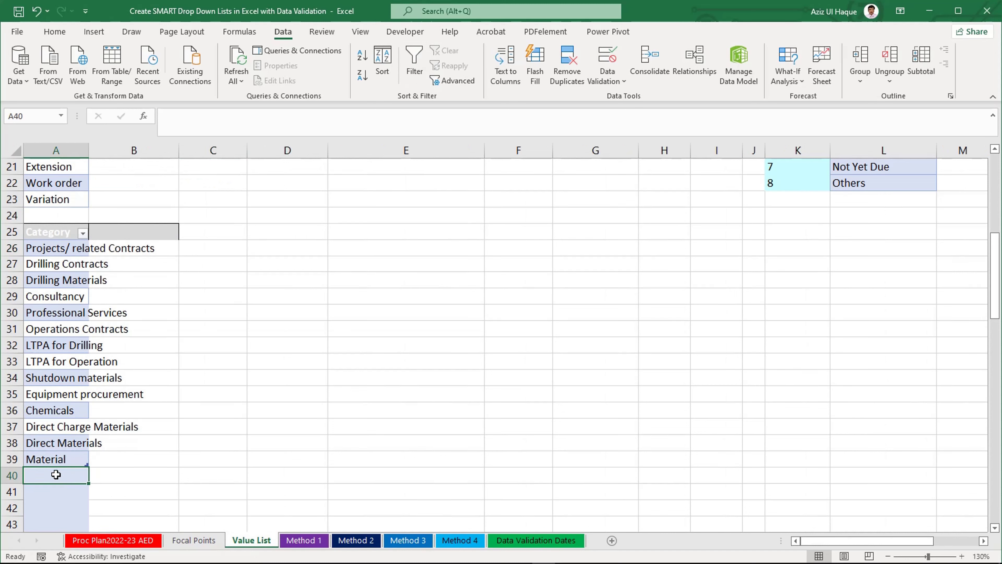
{"action": "type", "text": "PO"}
{"action": "key", "text": "Return"}
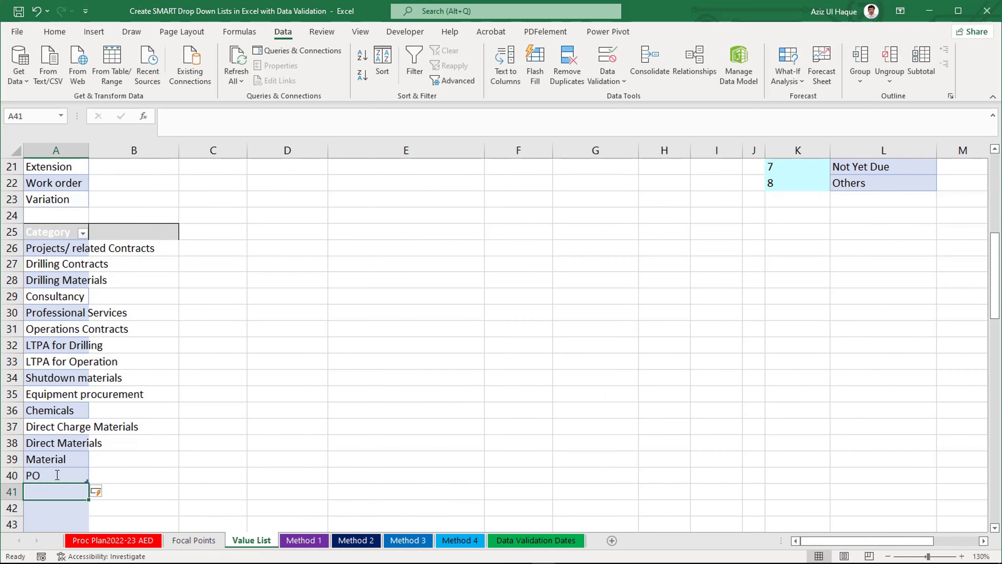
Step: Back on Method 4, choose the new PO option in the B4 Category drop-down
{"action": "left_click", "coordinate": [458, 539]}
{"action": "left_click", "coordinate": [98, 232]}
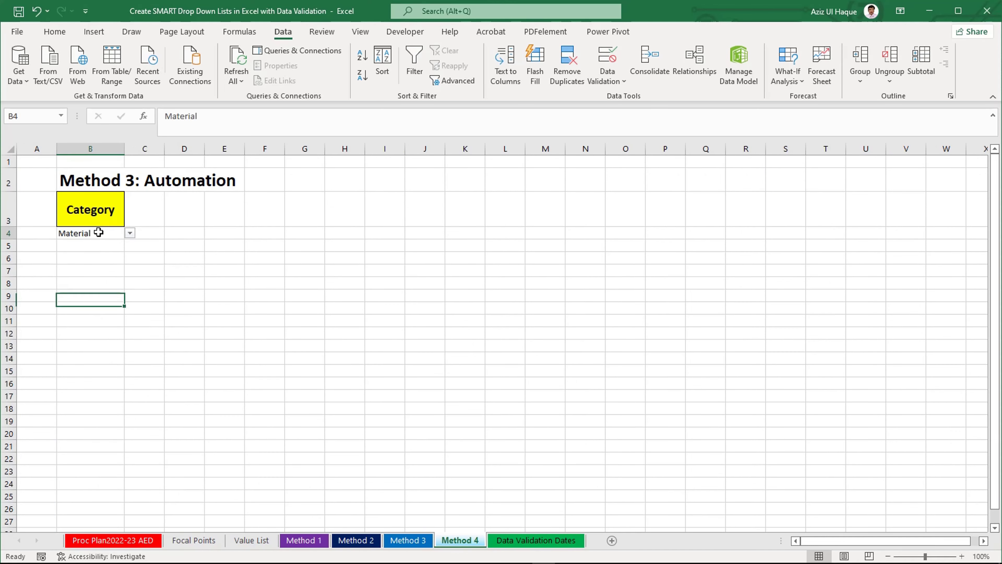
{"action": "left_click", "coordinate": [131, 233]}
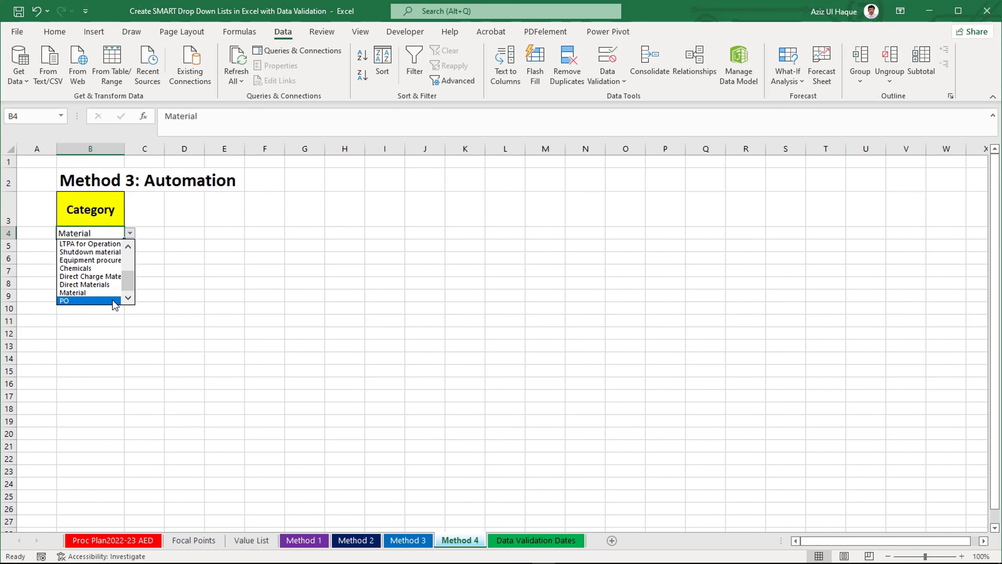
{"action": "left_click", "coordinate": [87, 300]}
{"action": "left_click", "coordinate": [93, 320]}
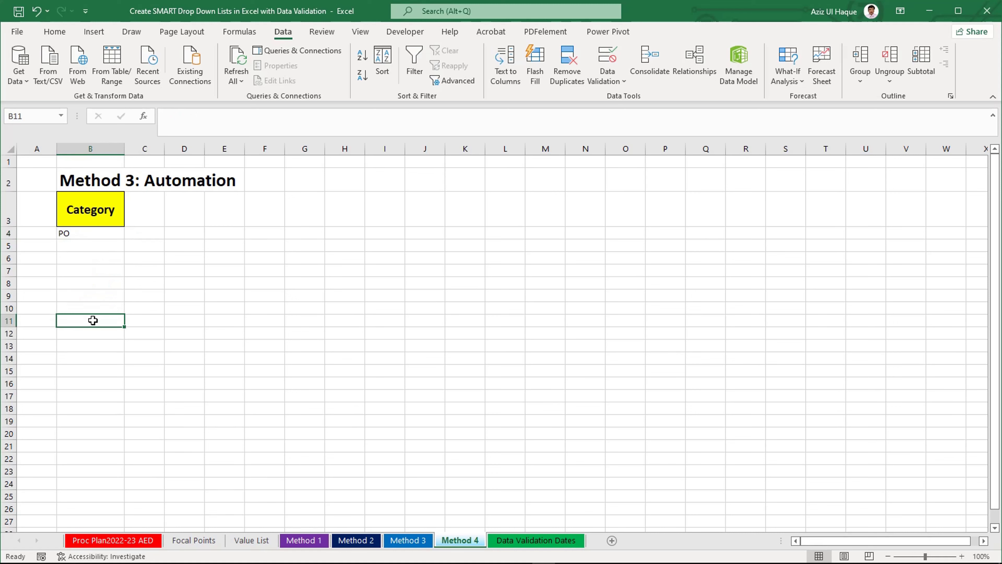
{"action": "left_click", "coordinate": [88, 268]}
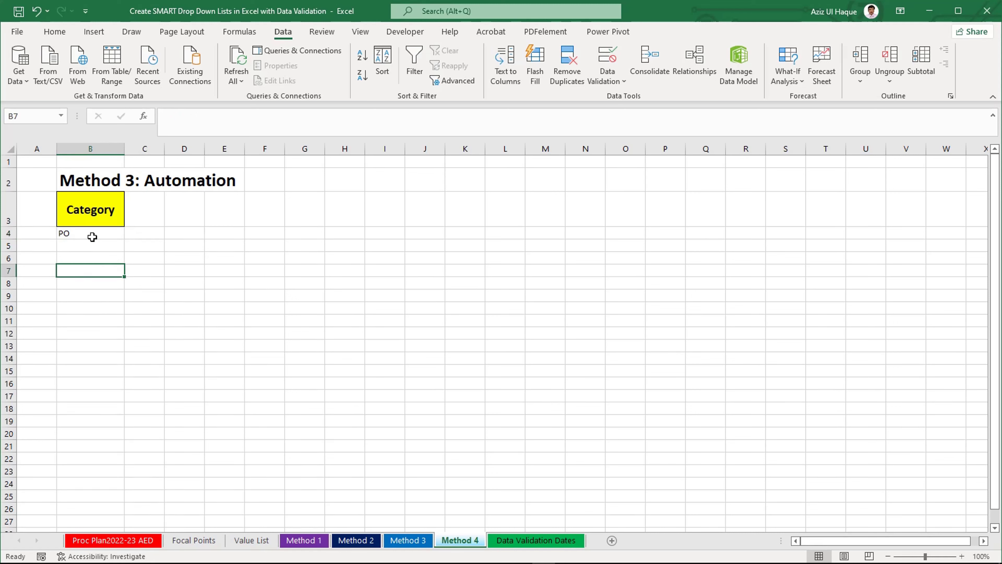
{"action": "left_click", "coordinate": [92, 237]}
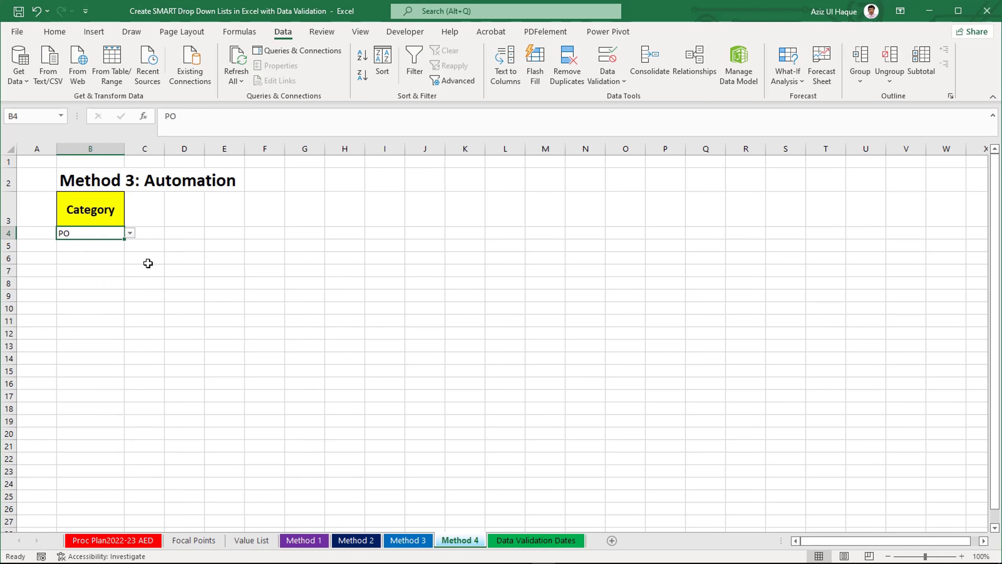
{"action": "left_click", "coordinate": [320, 320]}
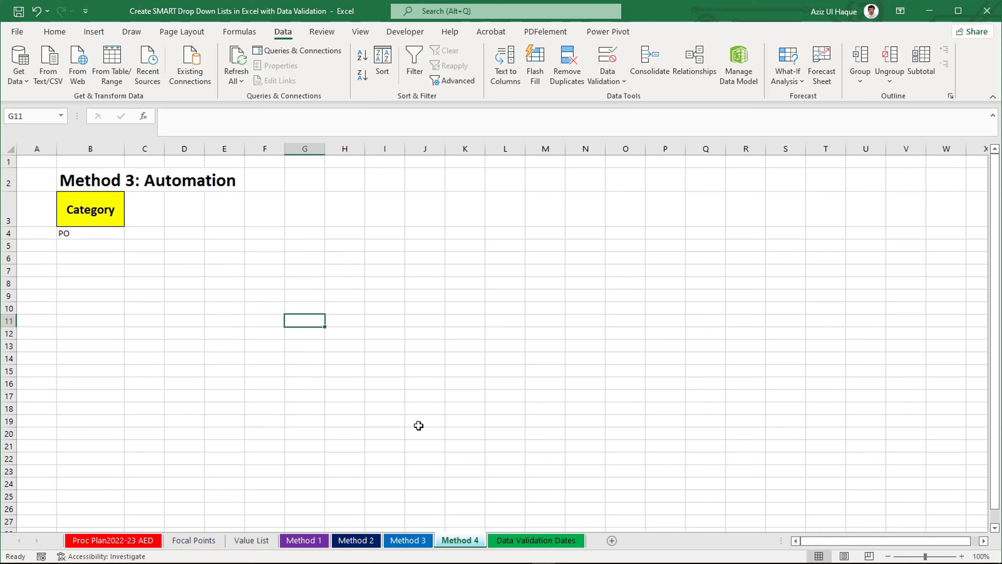
Step: Review the date headers on Data Validation Dates, then the Proc Plan2022-23 AED header row
{"action": "left_click", "coordinate": [533, 544]}
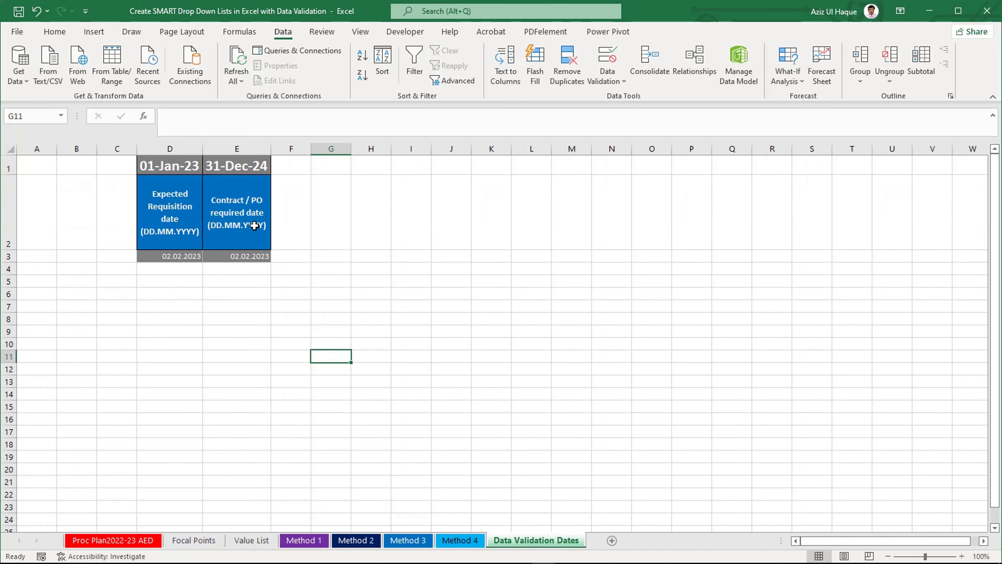
{"action": "left_click", "coordinate": [250, 215]}
{"action": "left_click", "coordinate": [185, 220]}
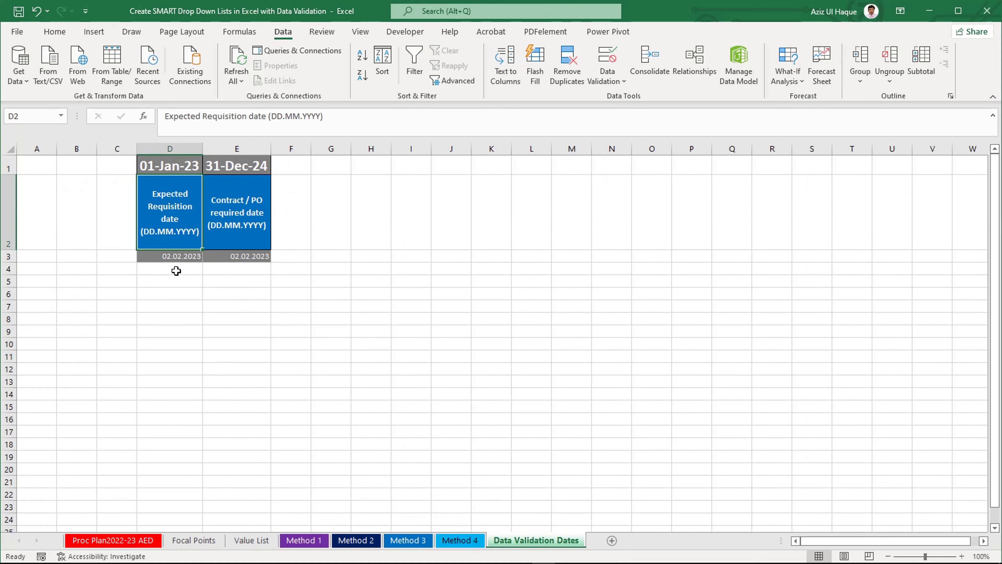
{"action": "left_click", "coordinate": [115, 540]}
{"action": "left_click", "coordinate": [636, 393]}
{"action": "key", "text": "Right"}
{"action": "key", "text": "Right"}
{"action": "key", "text": "Right"}
{"action": "key", "text": "Right"}
{"action": "key", "text": "Right"}
{"action": "key", "text": "Right"}
{"action": "key", "text": "Right"}
{"action": "key", "text": "Right"}
{"action": "key", "text": "Right"}
{"action": "key", "text": "Right"}
{"action": "key", "text": "Right"}
{"action": "key", "text": "Right"}
{"action": "key", "text": "Right"}
{"action": "key", "text": "Right"}
{"action": "key", "text": "Right"}
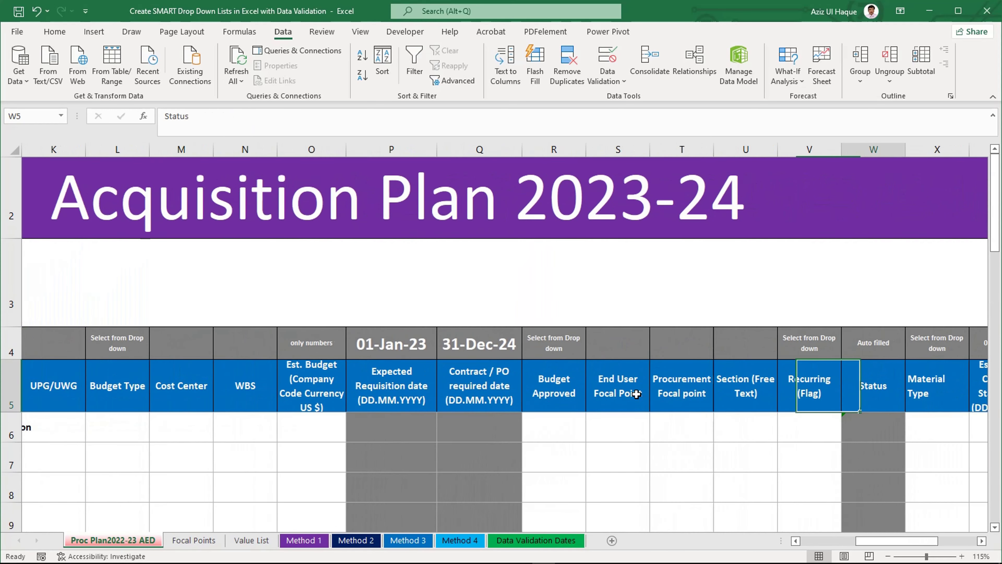
{"action": "key", "text": "Right"}
{"action": "key", "text": "Right"}
{"action": "key", "text": "Right"}
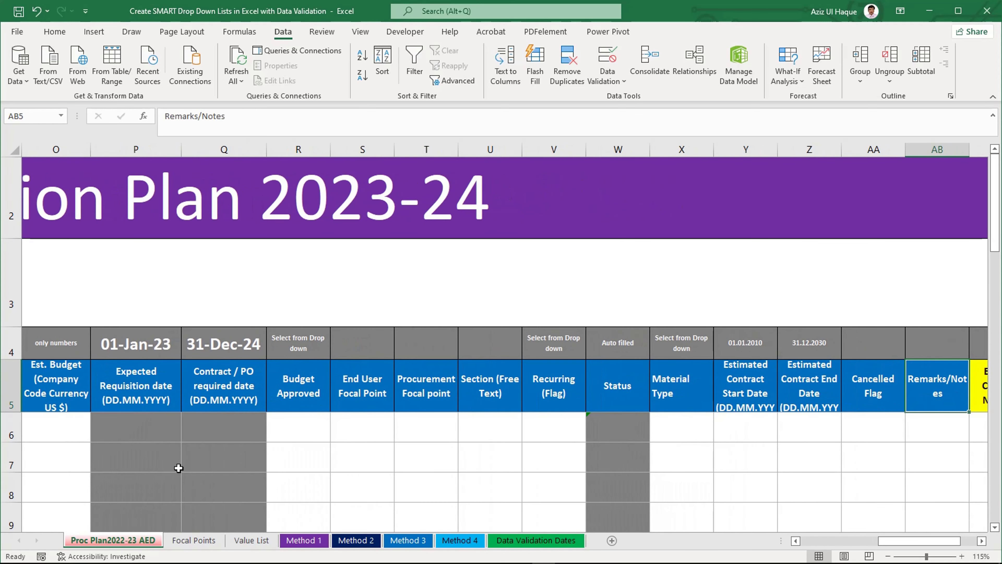
Step: Check the 01-Jan-23 and 31-Dec-24 limits in P4 and Q4, then select P6
{"action": "left_click", "coordinate": [151, 434]}
{"action": "left_click", "coordinate": [230, 425]}
{"action": "left_click", "coordinate": [149, 427]}
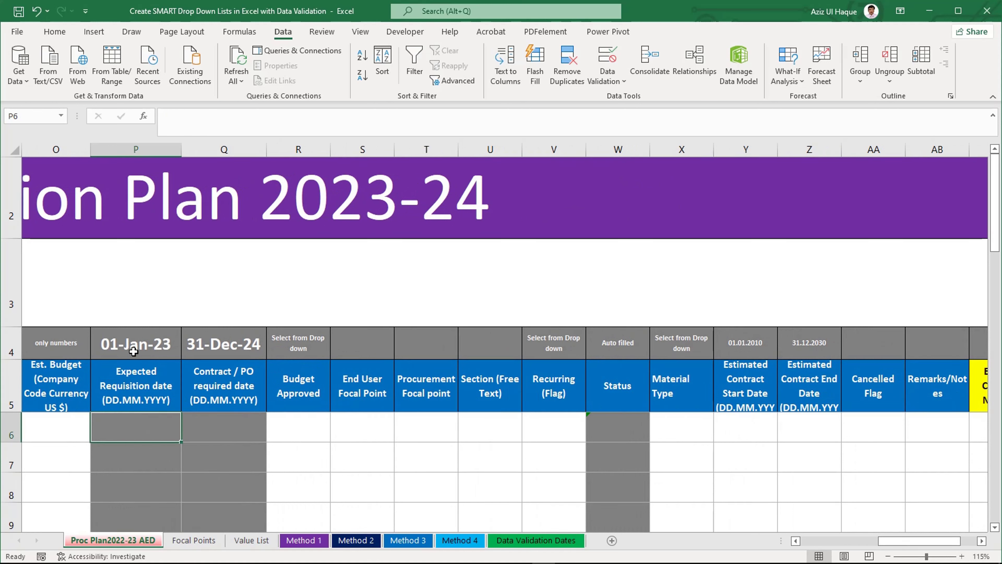
{"action": "left_click", "coordinate": [169, 341]}
{"action": "left_click", "coordinate": [215, 347]}
{"action": "left_click", "coordinate": [118, 345]}
{"action": "left_click", "coordinate": [199, 355]}
{"action": "left_click", "coordinate": [174, 351]}
{"action": "left_click", "coordinate": [197, 355]}
{"action": "left_click", "coordinate": [169, 432]}
Step: Set P6's validation to allow dates between =P4 and =Q4
{"action": "left_click", "coordinate": [604, 63]}
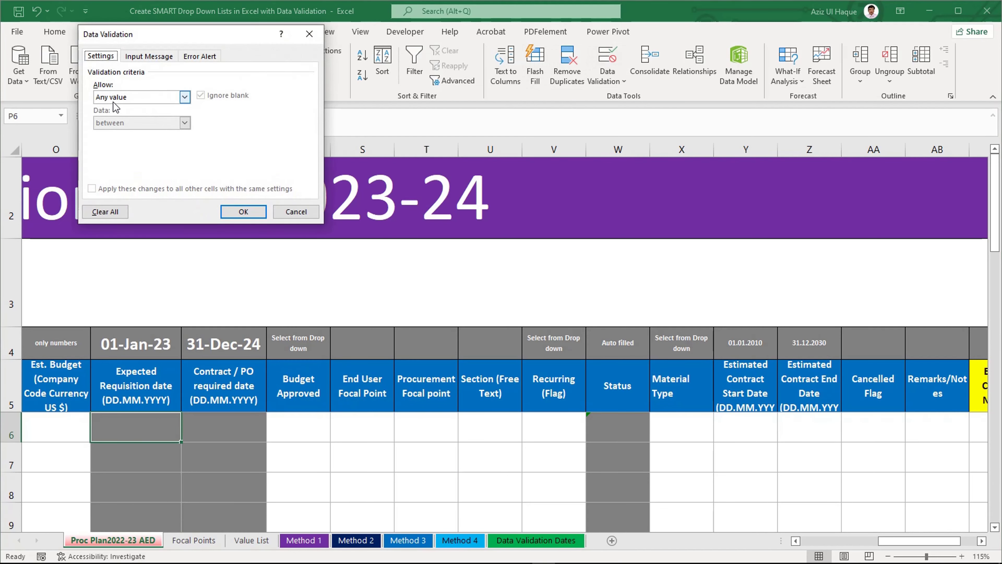
{"action": "left_click", "coordinate": [184, 97]}
{"action": "left_click", "coordinate": [115, 141]}
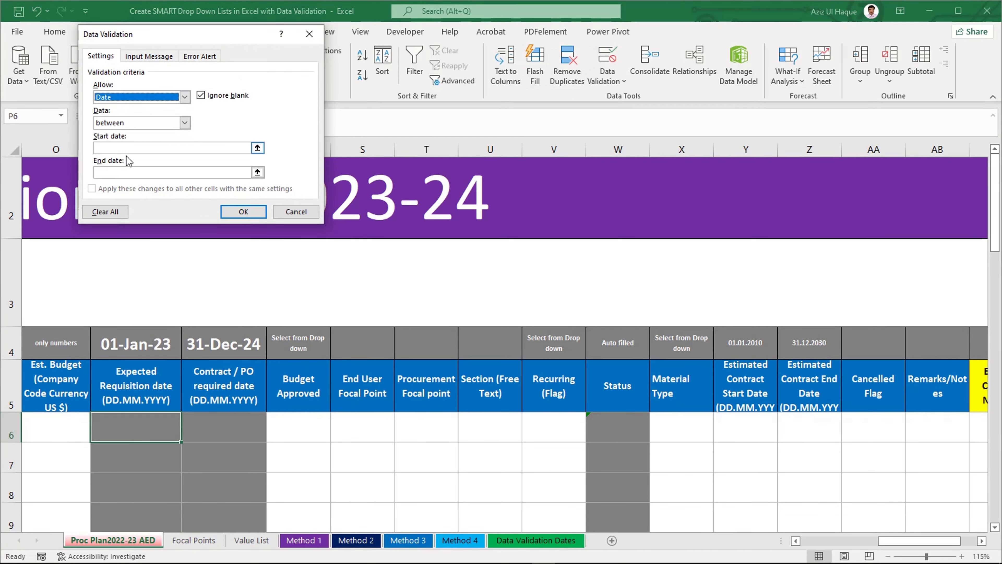
{"action": "left_click", "coordinate": [126, 149]}
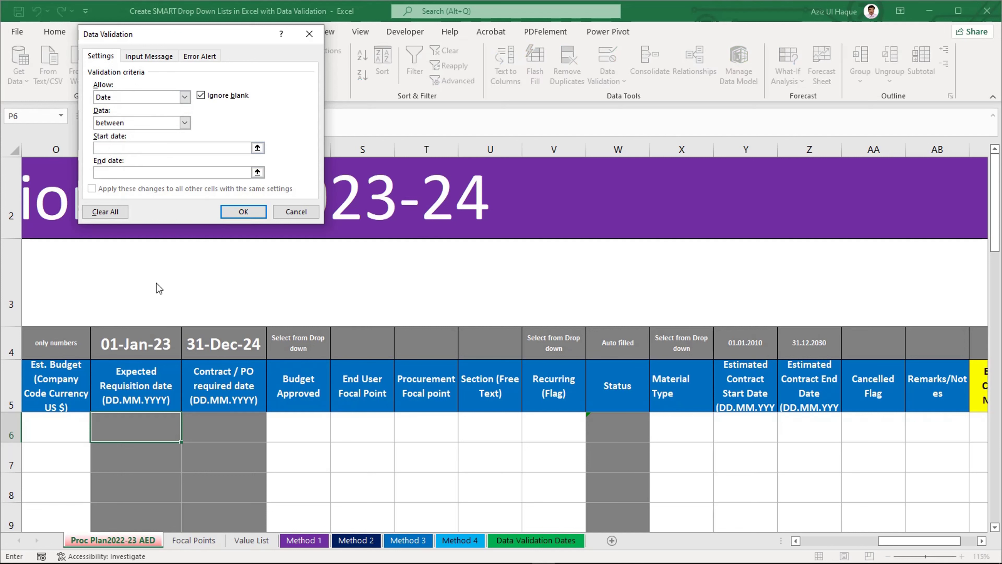
{"action": "left_click", "coordinate": [145, 354]}
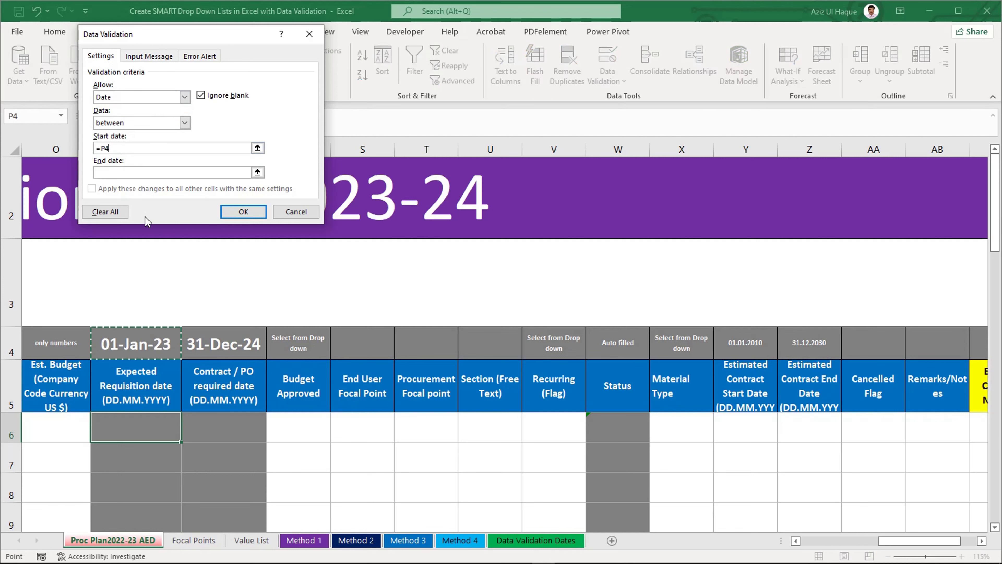
{"action": "left_click", "coordinate": [136, 174]}
{"action": "left_click", "coordinate": [218, 353]}
{"action": "left_click", "coordinate": [243, 212]}
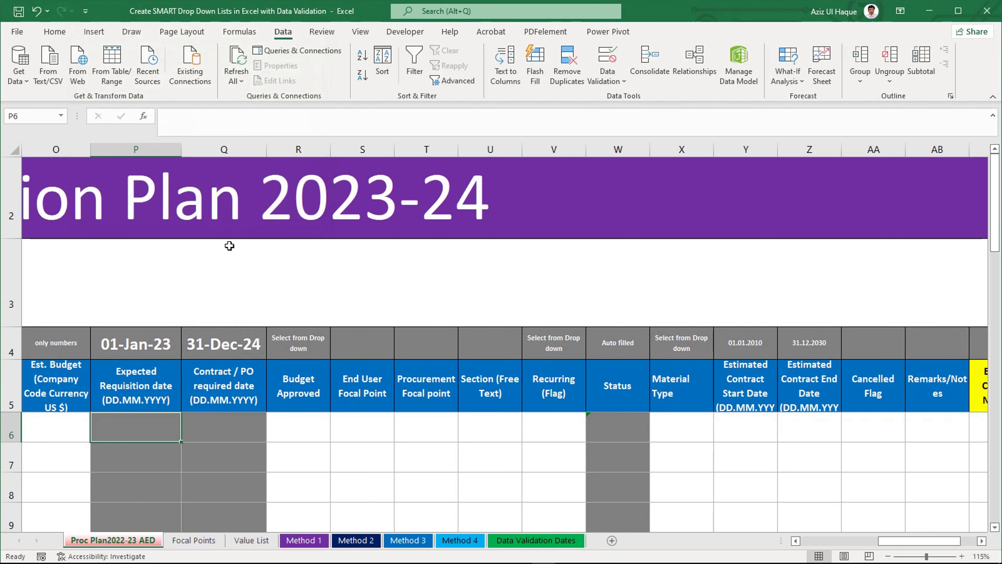
Step: Enter 01-jan-2023 in P6, then confirm a 2025 date is rejected and cancel it
{"action": "type", "text": "0"}
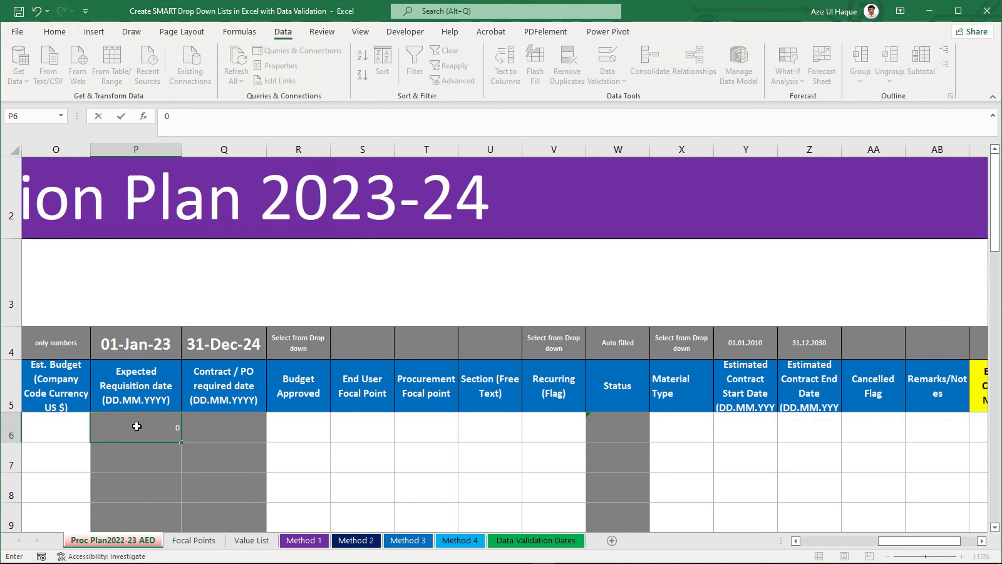
{"action": "type", "text": "1-jan-2023"}
{"action": "key", "text": "Return"}
{"action": "left_click", "coordinate": [136, 426]}
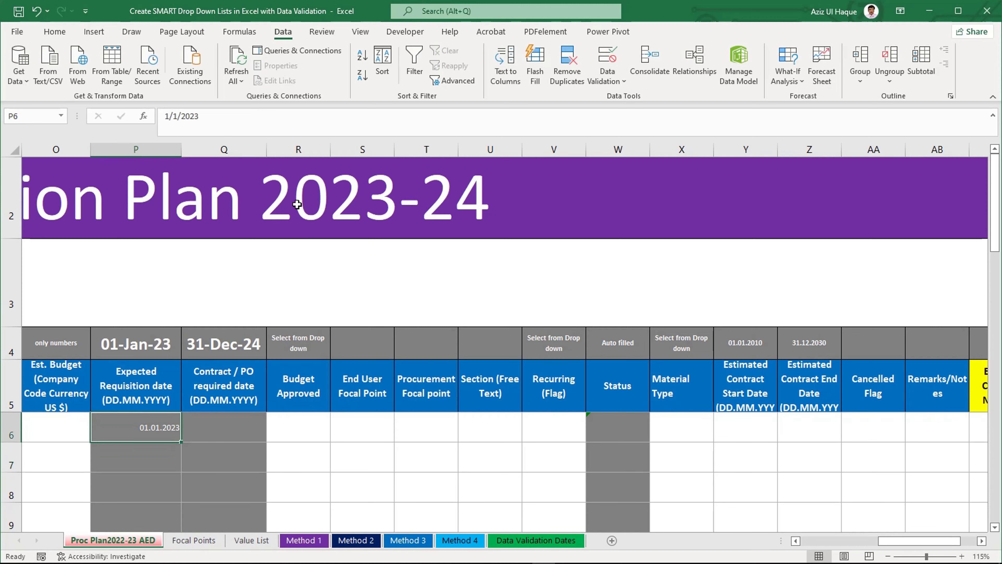
{"action": "left_click", "coordinate": [259, 122]}
{"action": "key", "text": "BackSpace"}
{"action": "type", "text": "5"}
{"action": "key", "text": "Return"}
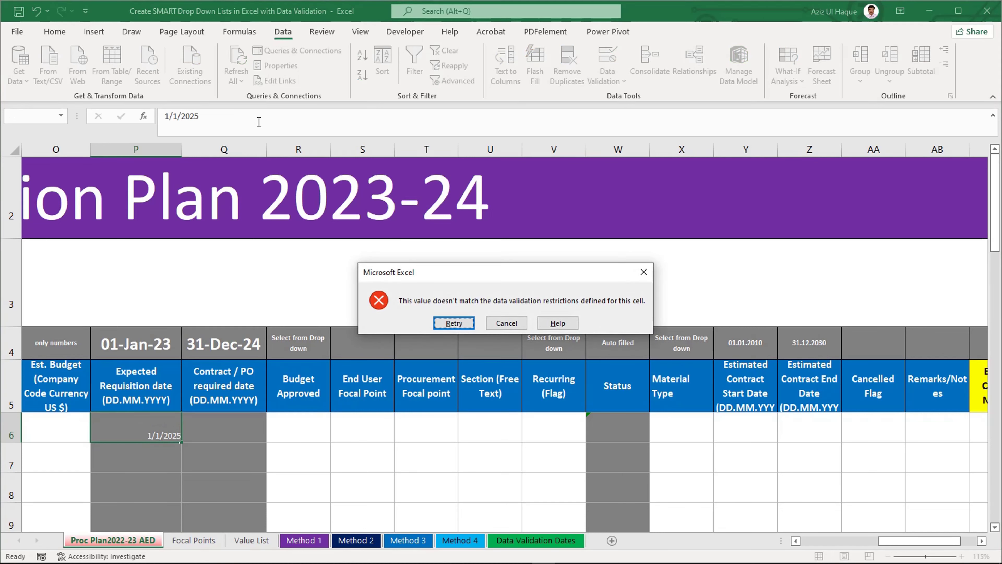
{"action": "key", "text": "Escape"}
Step: Copy the 01.01.2023 date from P6 into Q6
{"action": "key", "text": "ctrl+c"}
{"action": "key", "text": "Right"}
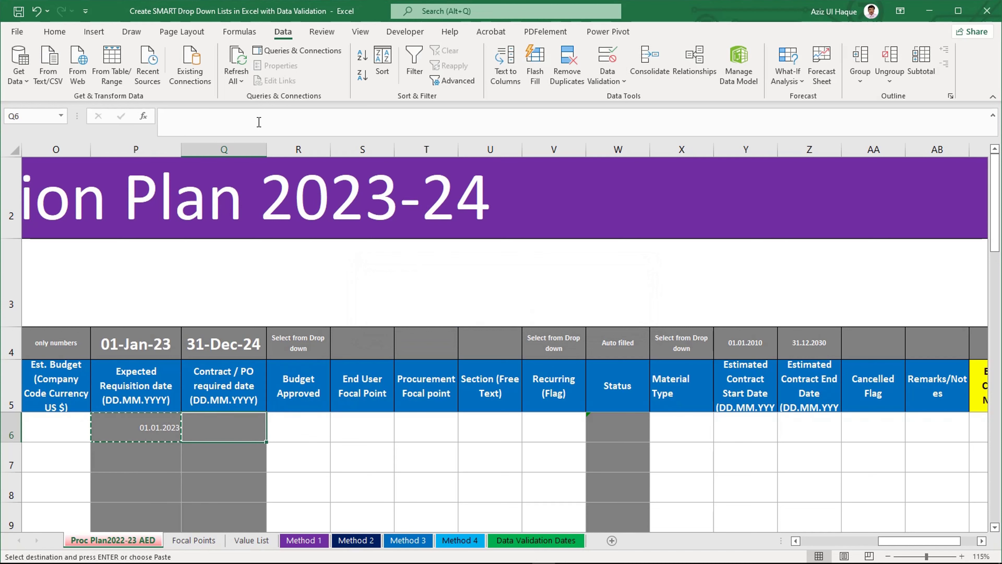
{"action": "key", "text": "ctrl+v"}
{"action": "key", "text": "Escape"}
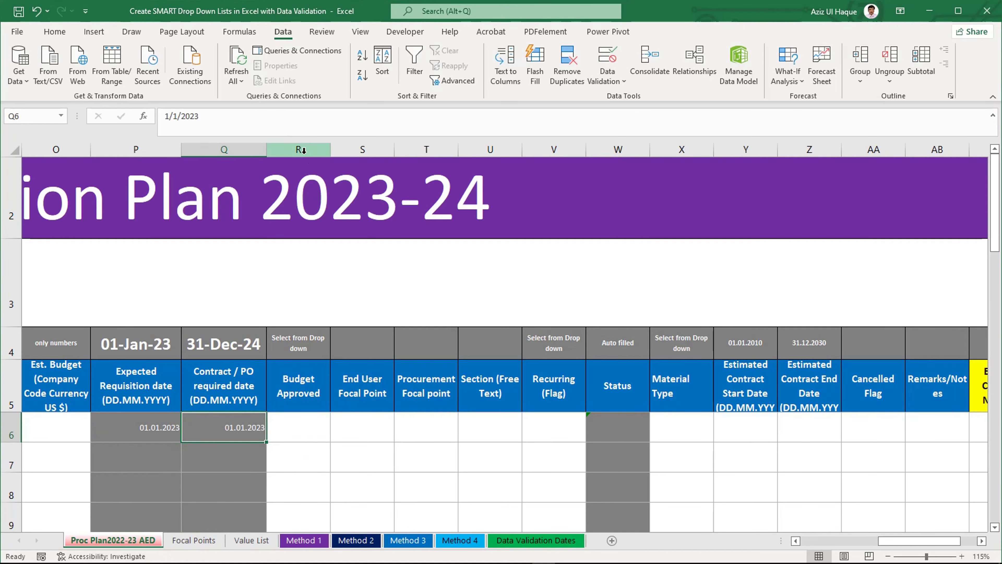
{"action": "left_click_drag", "start_coordinate": [898, 541], "coordinate": [915, 550]}
Step: Copy the two 01.01.2023 dates in P6:Q6 and paste them into Y6:Z6
{"action": "left_click", "coordinate": [475, 423]}
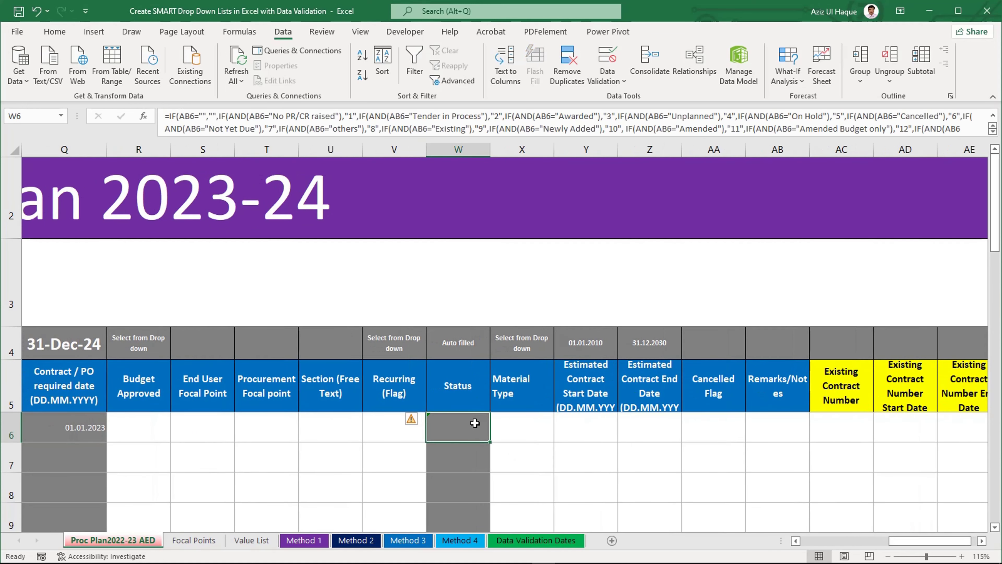
{"action": "left_click", "coordinate": [779, 427]}
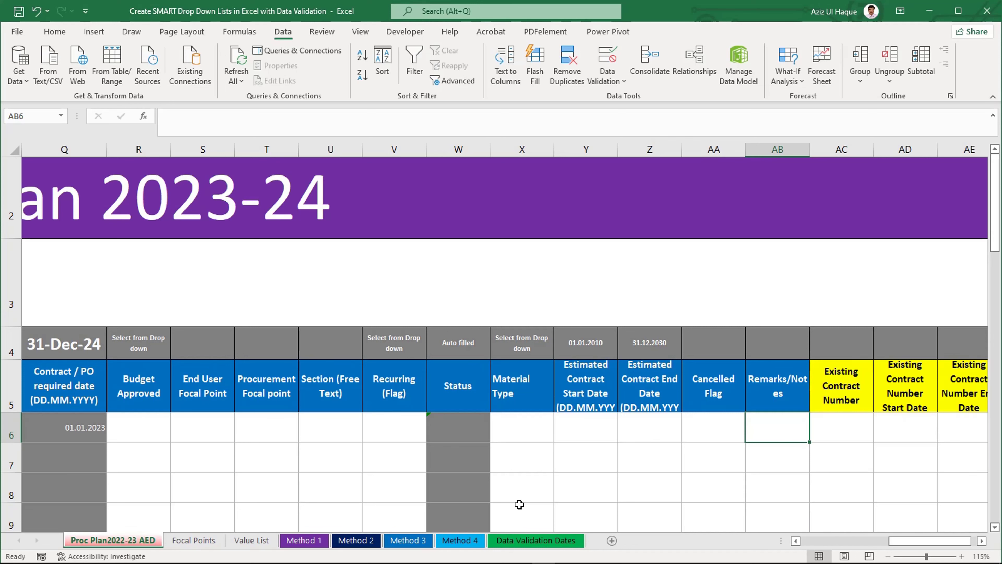
{"action": "left_click", "coordinate": [71, 432]}
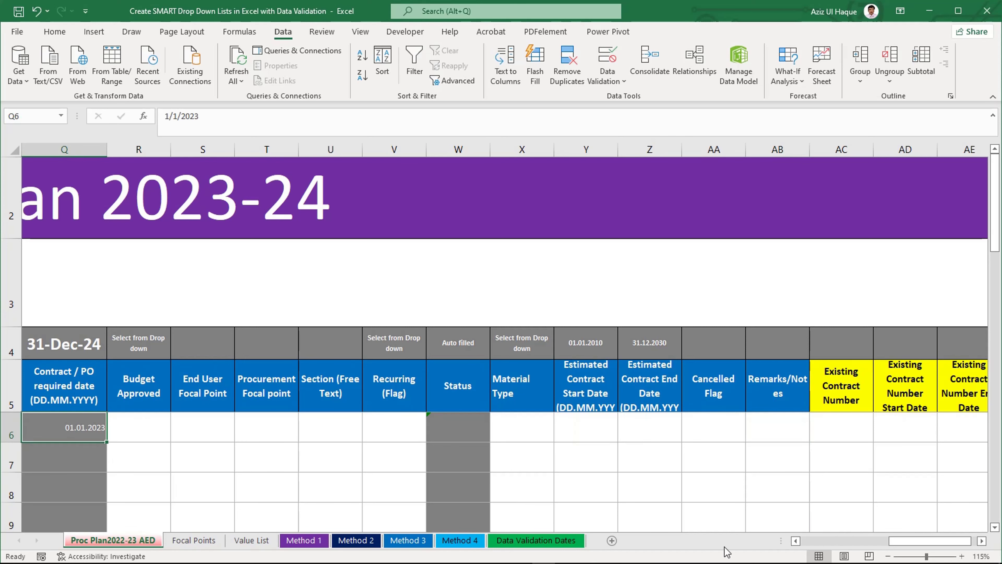
{"action": "left_click_drag", "start_coordinate": [916, 533], "coordinate": [900, 533]}
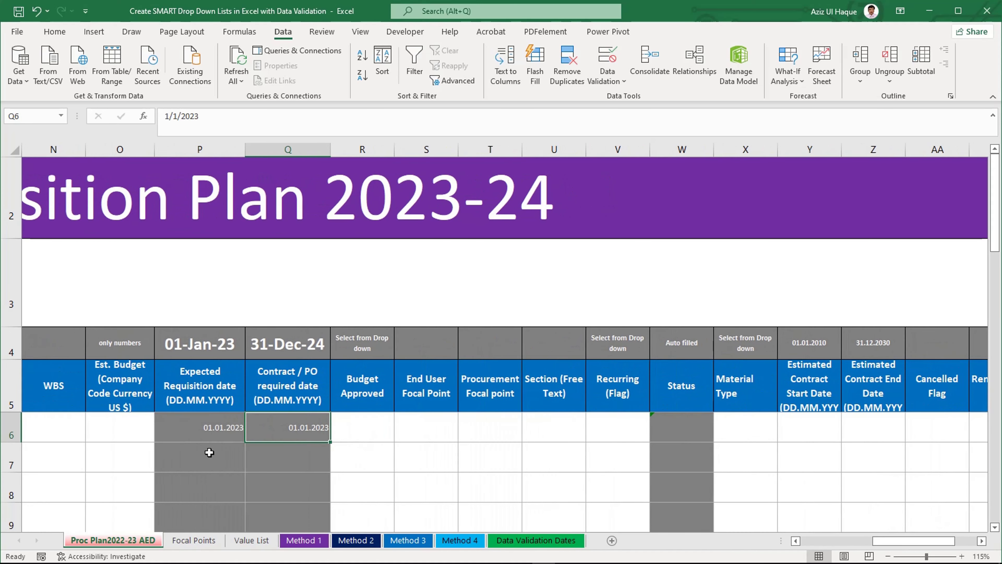
{"action": "left_click", "coordinate": [211, 432]}
{"action": "left_click_drag", "start_coordinate": [210, 431], "coordinate": [284, 430]}
{"action": "key", "text": "ctrl+c"}
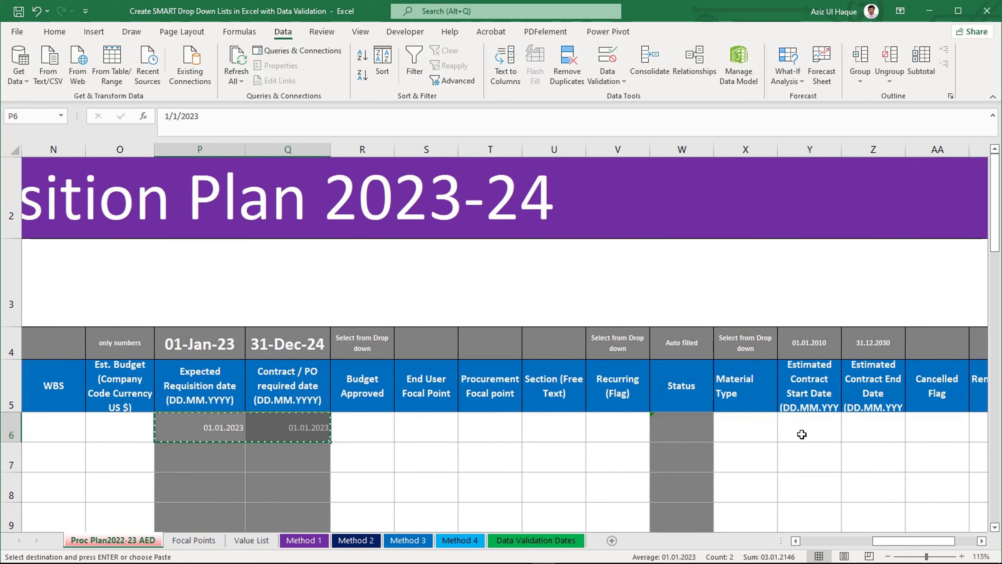
{"action": "left_click", "coordinate": [816, 428]}
{"action": "key", "text": "ctrl+v"}
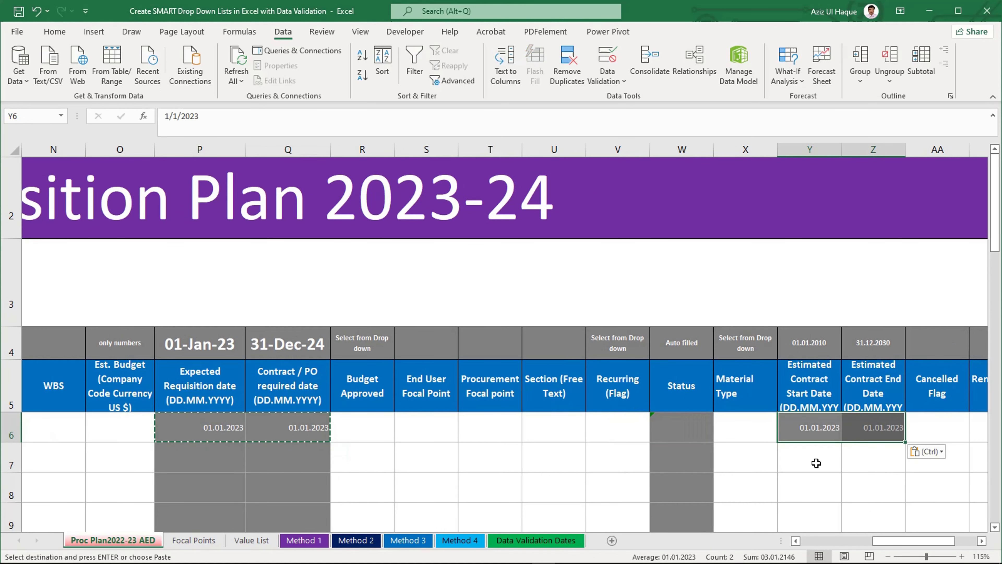
Step: Replace the 01.01.2010 date in Y4 with the formula =Q4 (31-Dec-24)
{"action": "left_click", "coordinate": [805, 469]}
{"action": "key", "text": "Escape"}
{"action": "left_click", "coordinate": [816, 428]}
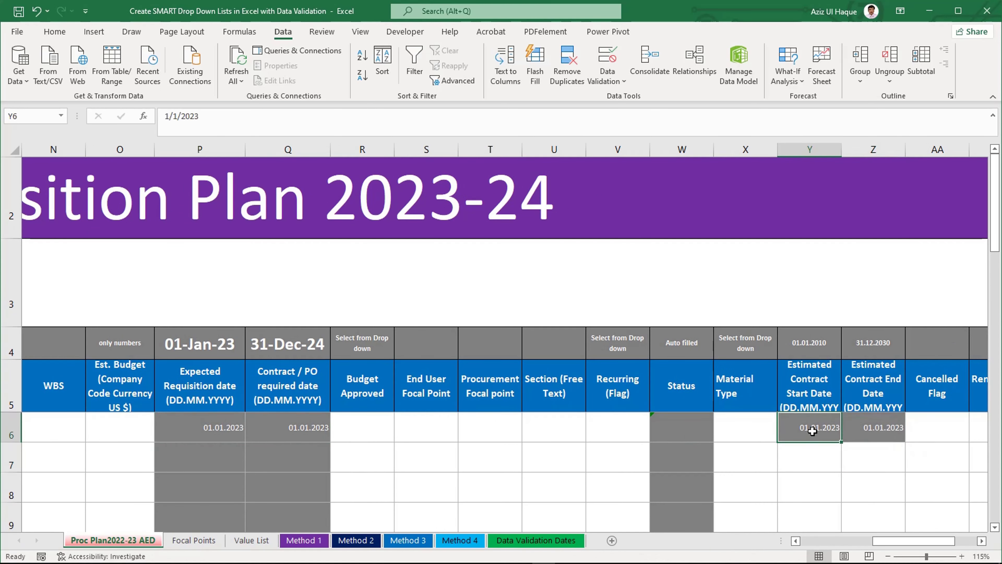
{"action": "left_click", "coordinate": [820, 346]}
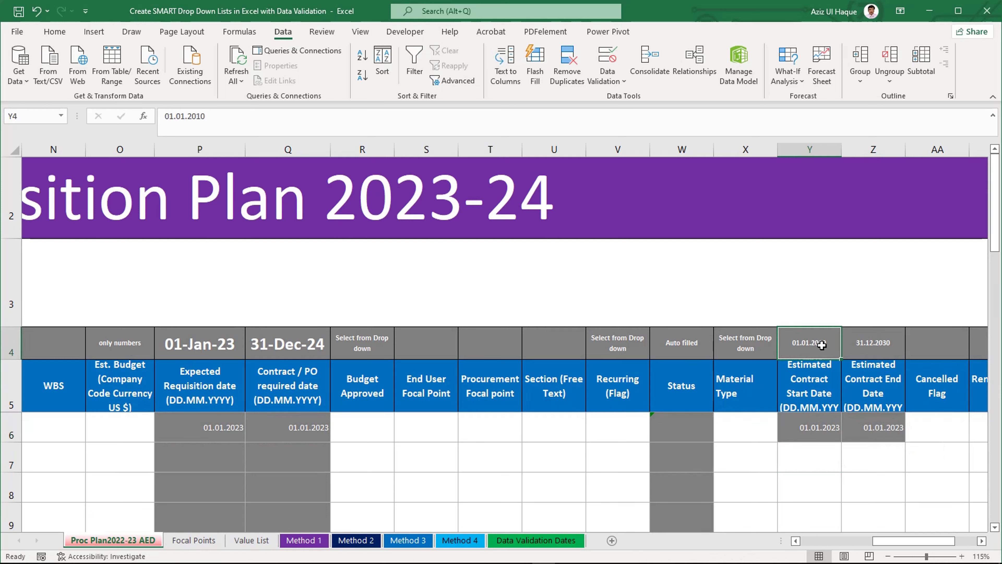
{"action": "left_click", "coordinate": [243, 116]}
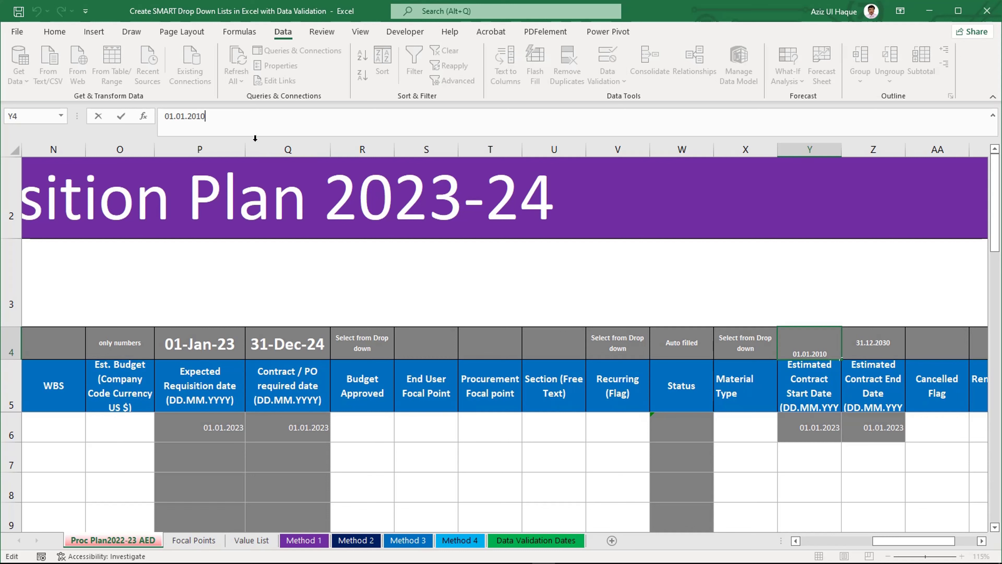
{"action": "key", "text": "ctrl+Return"}
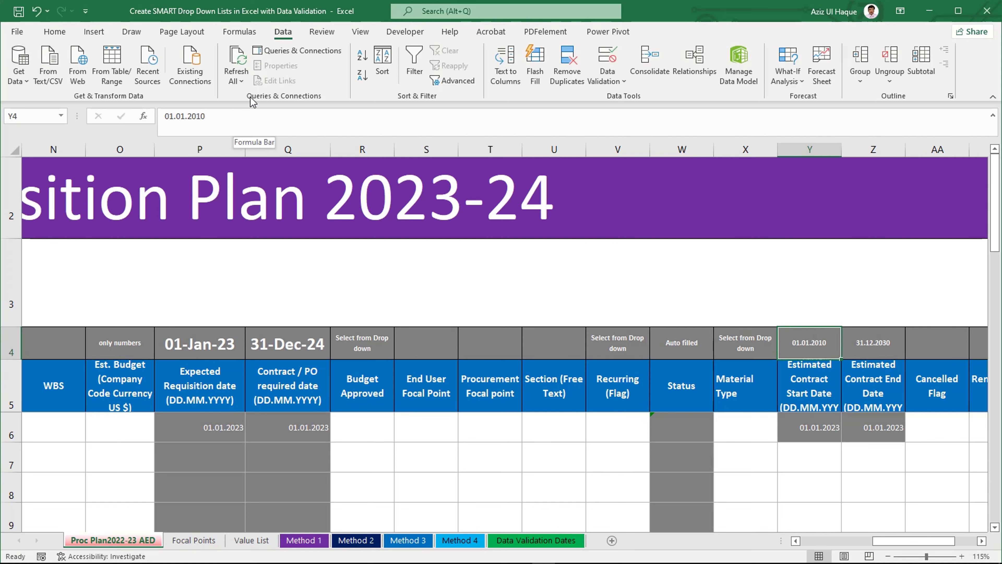
{"action": "left_click_drag", "start_coordinate": [230, 116], "coordinate": [136, 127]}
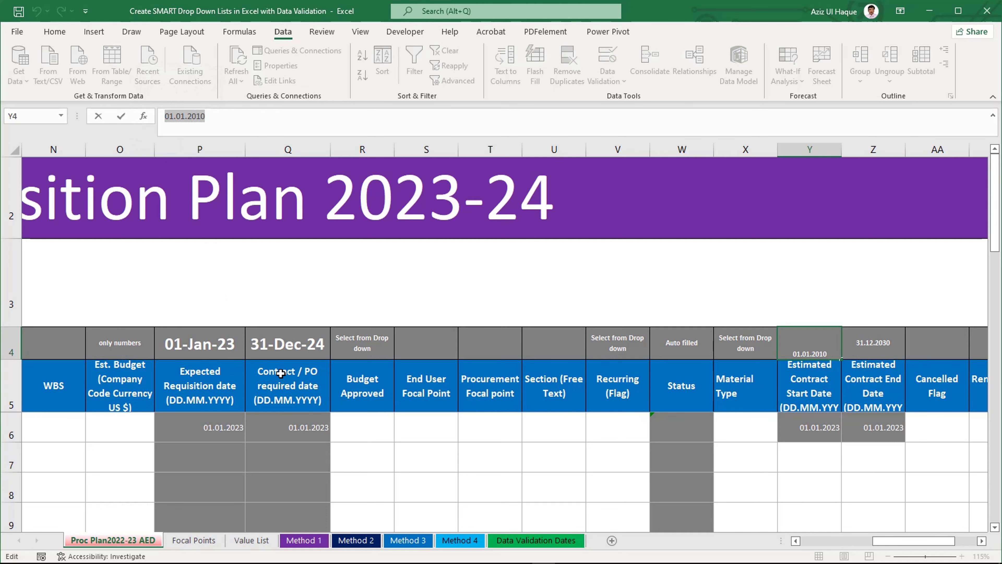
{"action": "left_click", "coordinate": [282, 341]}
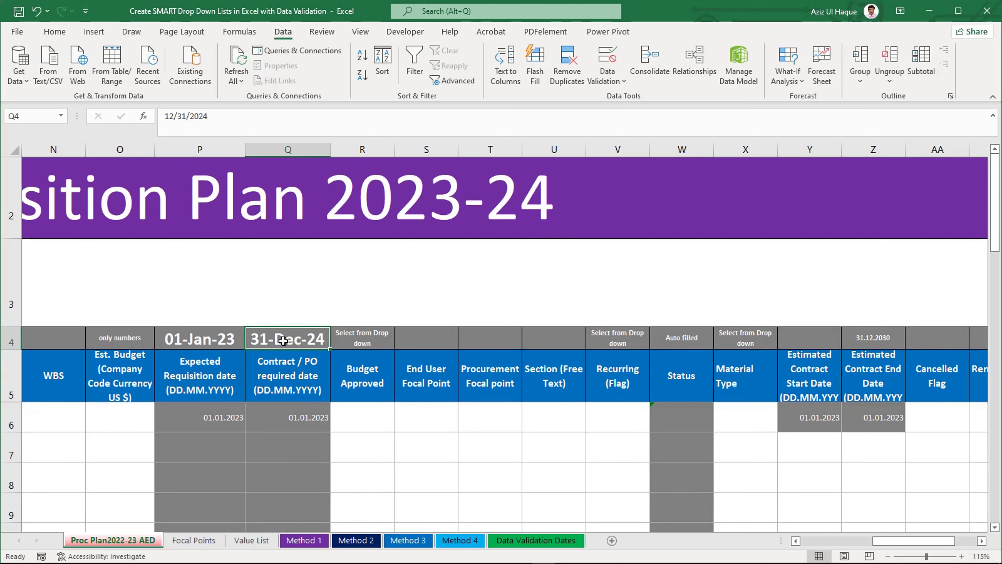
{"action": "left_click", "coordinate": [823, 341]}
{"action": "type", "text": "="}
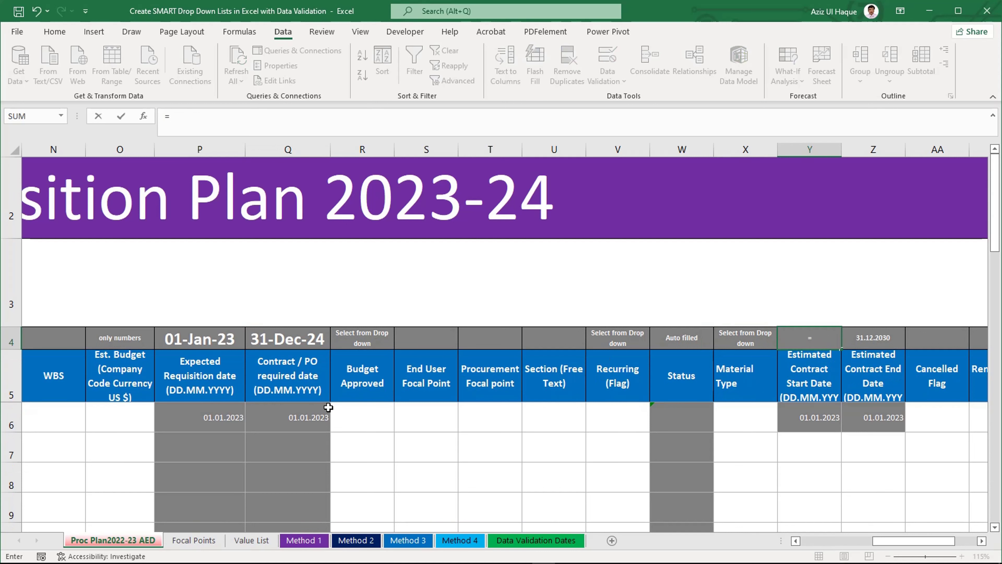
{"action": "left_click", "coordinate": [309, 343]}
{"action": "key", "text": "Return"}
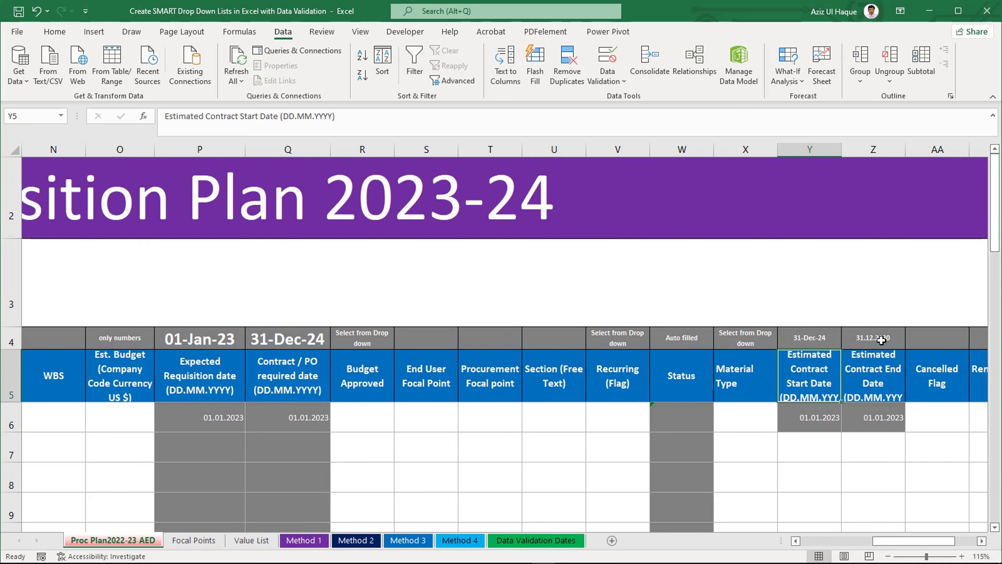
Step: Copy Y4's =Q4 formula into Z4
{"action": "left_click", "coordinate": [885, 332]}
{"action": "key", "text": "BackSpace"}
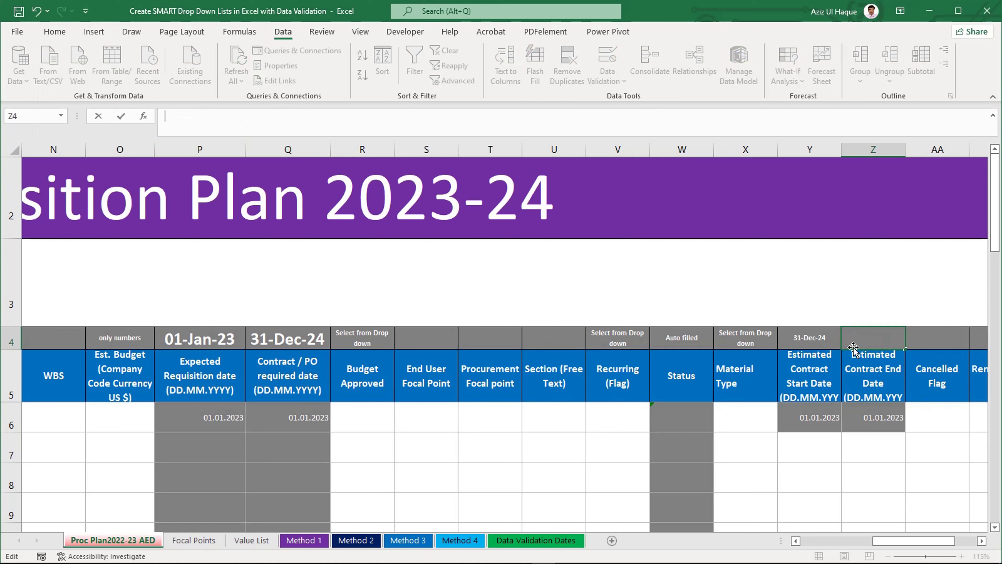
{"action": "key", "text": "Escape"}
{"action": "left_click", "coordinate": [815, 335]}
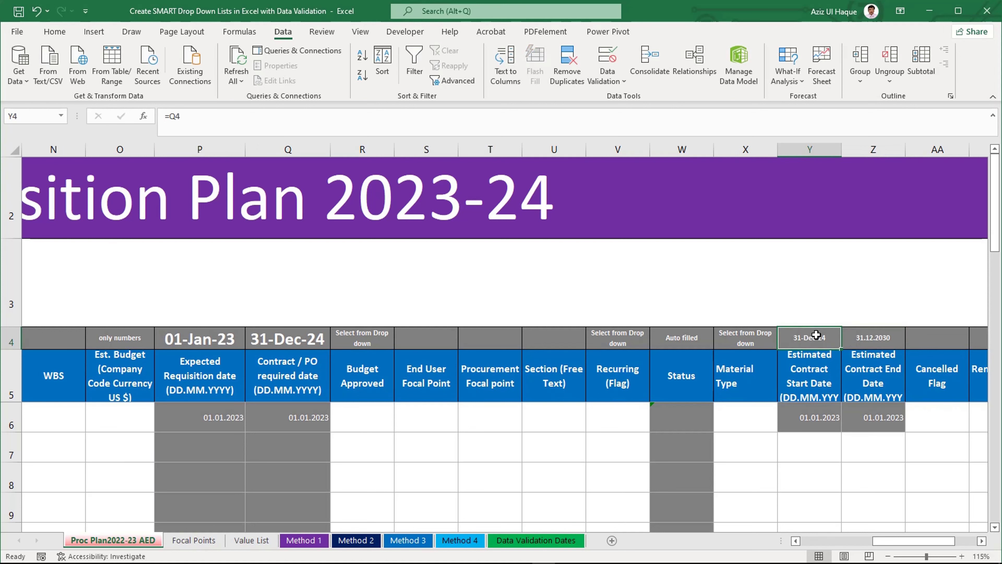
{"action": "key", "text": "ctrl+c"}
{"action": "left_click", "coordinate": [890, 339]}
{"action": "key", "text": "ctrl+v"}
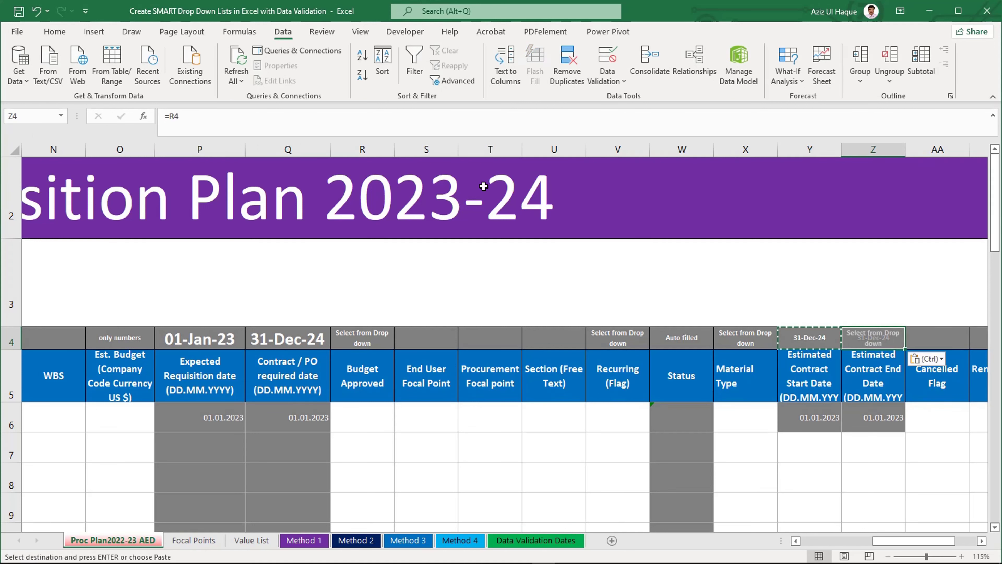
{"action": "key", "text": "Escape"}
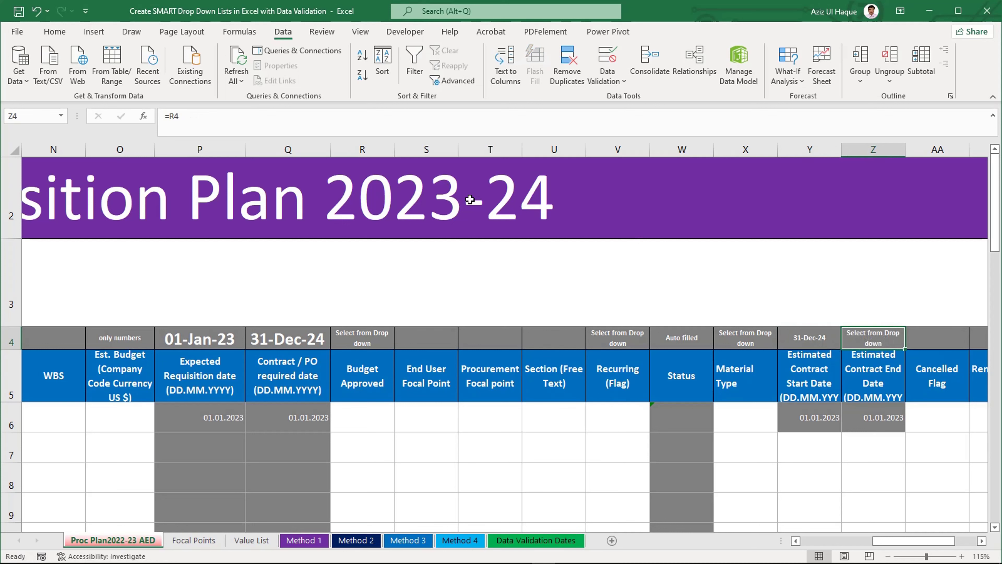
Step: Paste Y4's date into Z4 as a value and change the year to give 31-Dec-30
{"action": "left_click", "coordinate": [800, 339]}
{"action": "key", "text": "ctrl+c"}
{"action": "left_click", "coordinate": [864, 337]}
{"action": "right_click", "coordinate": [864, 338]}
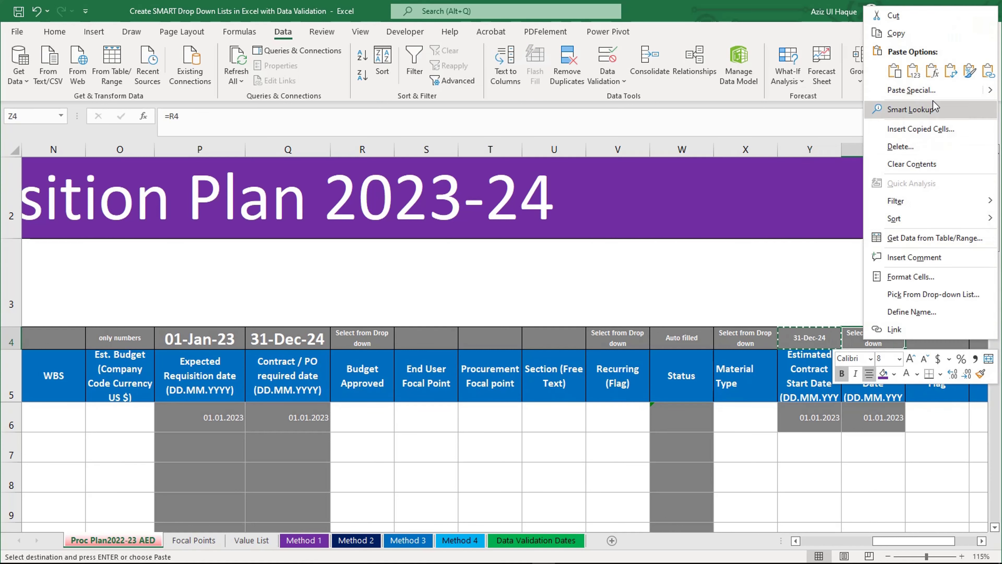
{"action": "left_click", "coordinate": [921, 81]}
{"action": "left_click", "coordinate": [305, 112]}
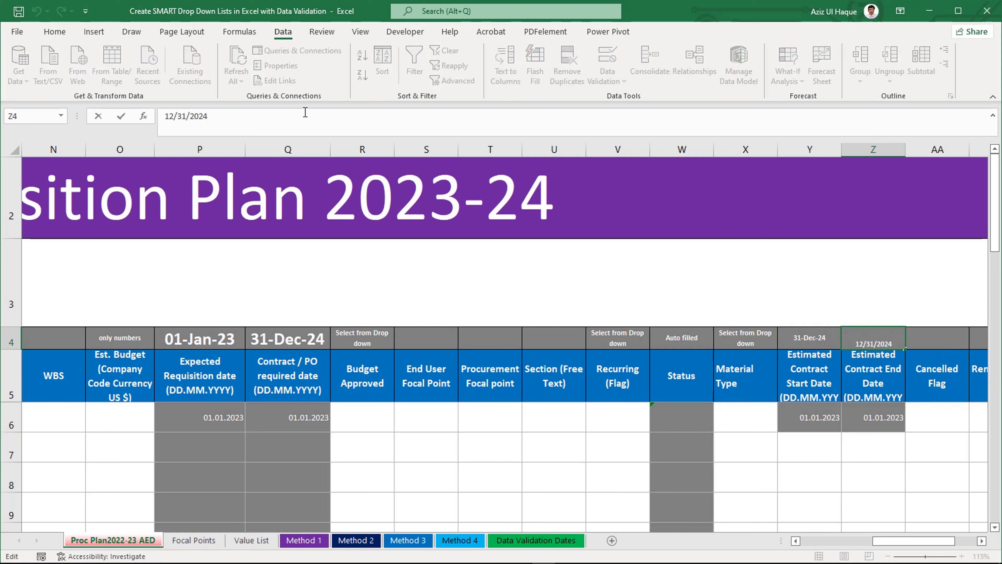
{"action": "key", "text": "BackSpace"}
{"action": "key", "text": "BackSpace"}
{"action": "type", "text": "30"}
{"action": "key", "text": "Return"}
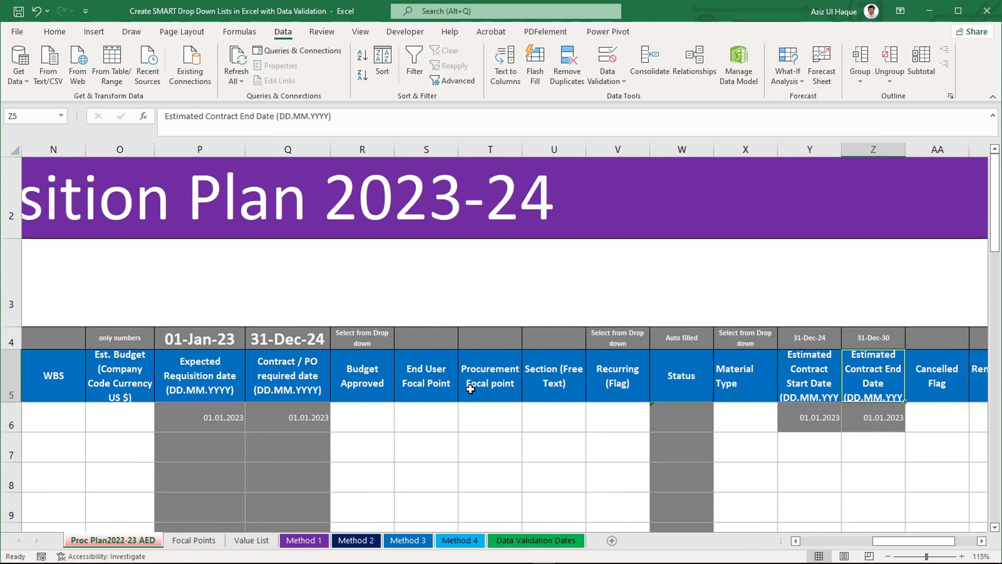
{"action": "left_click", "coordinate": [813, 422]}
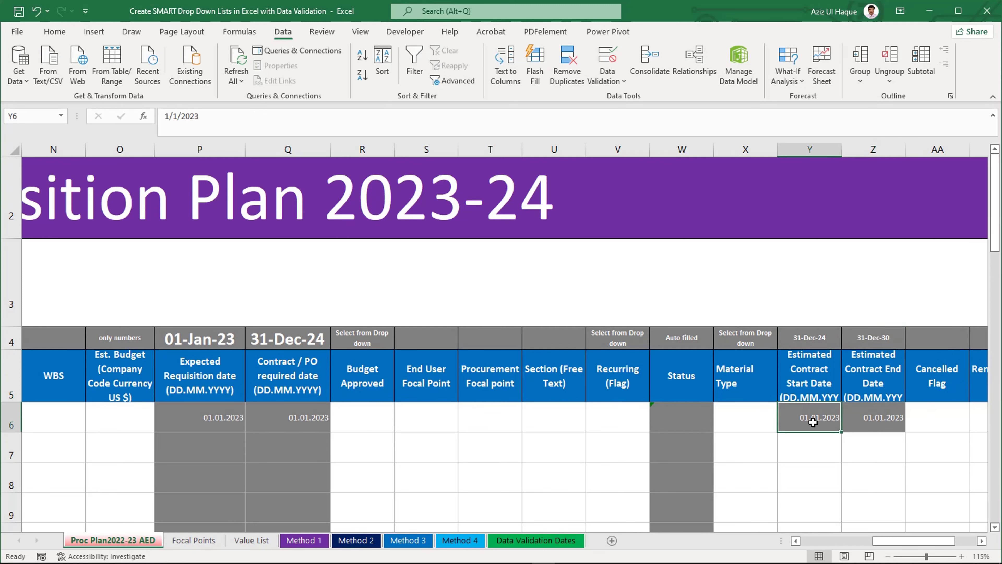
Step: Clear Z6 and set Y6's validation to dates between =Y4 and =Z4
{"action": "left_click", "coordinate": [863, 424]}
{"action": "key", "text": "Delete"}
{"action": "left_click", "coordinate": [799, 417]}
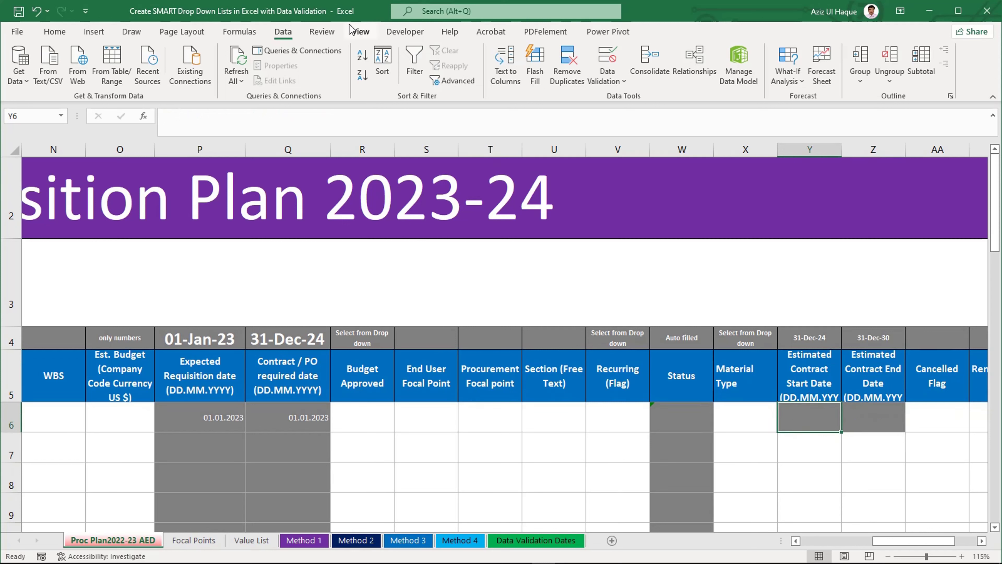
{"action": "left_click", "coordinate": [607, 56]}
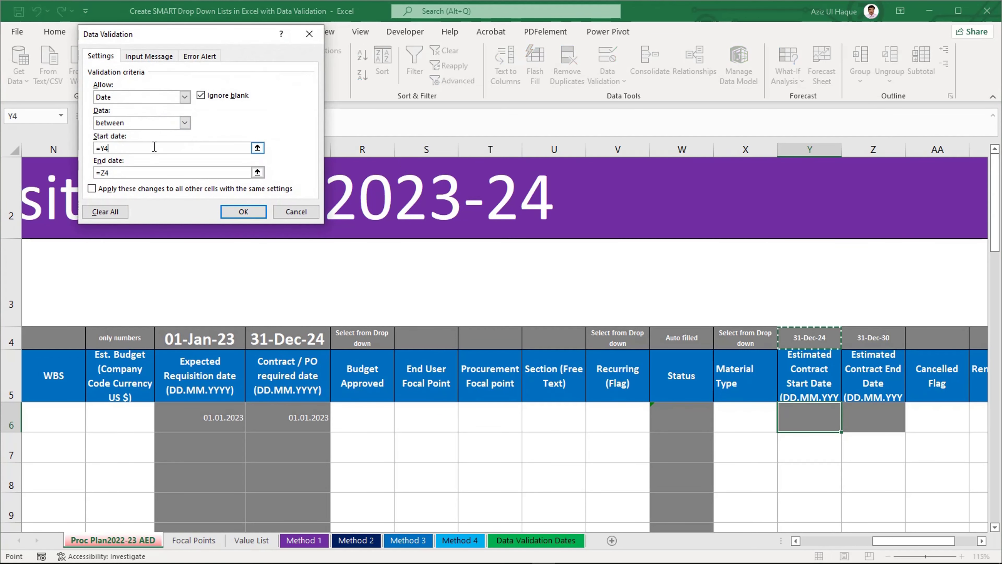
{"action": "left_click", "coordinate": [154, 172]}
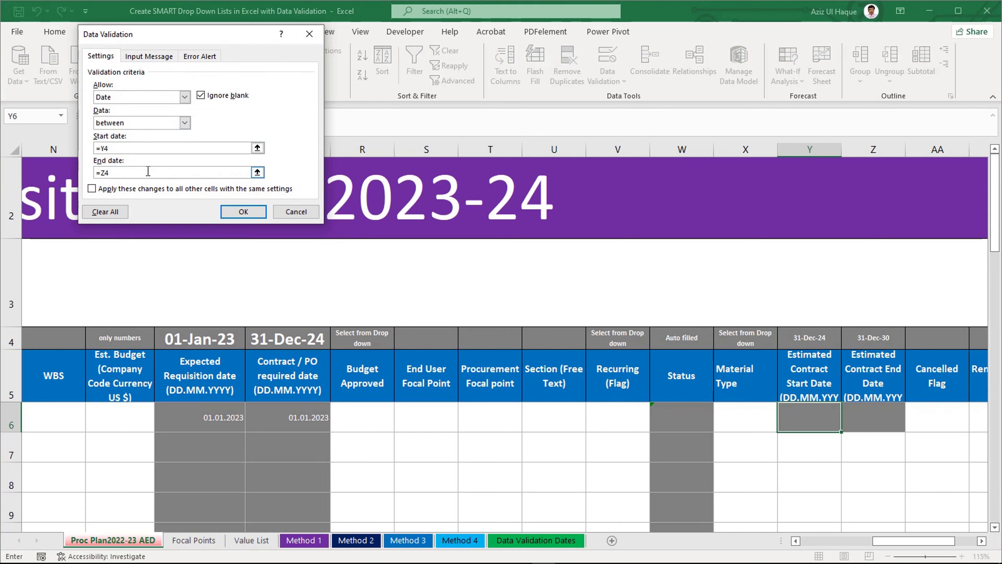
{"action": "left_click_drag", "start_coordinate": [148, 171], "coordinate": [3, 168]}
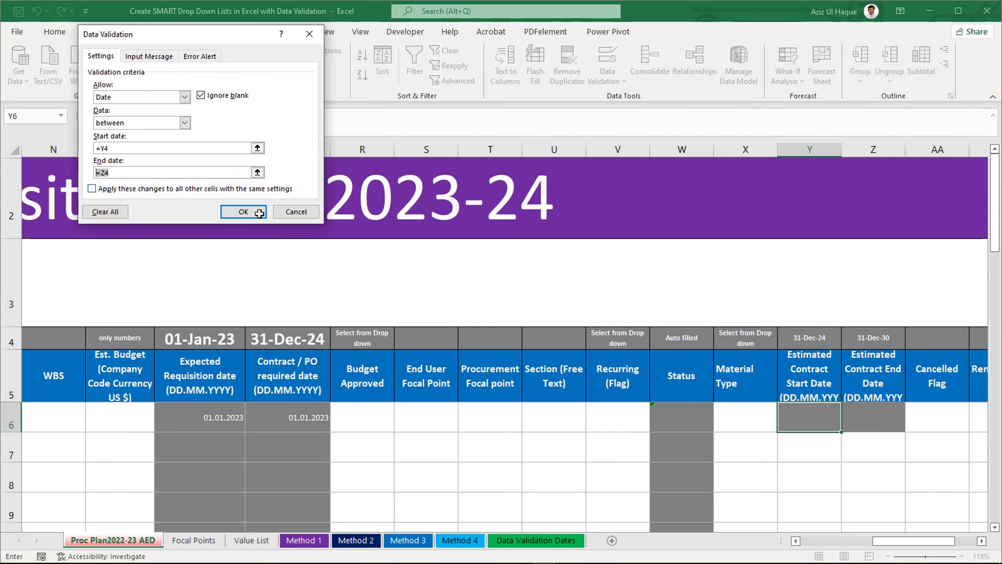
{"action": "left_click", "coordinate": [885, 339]}
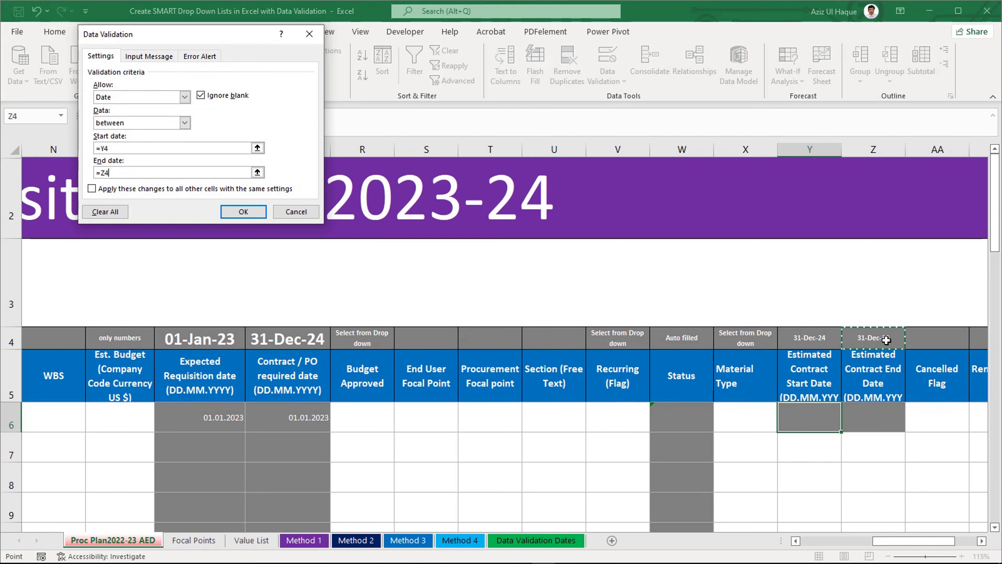
{"action": "left_click", "coordinate": [243, 212]}
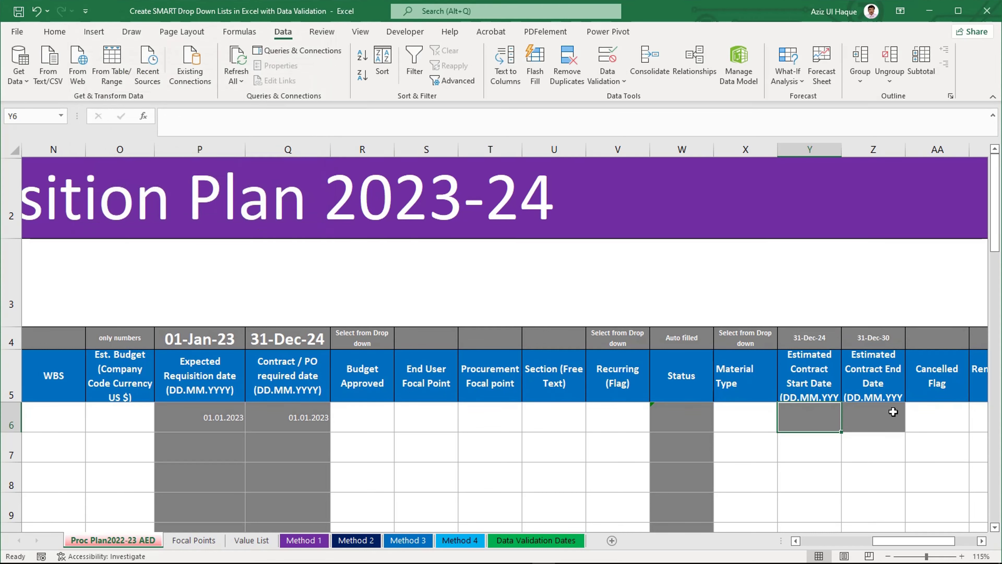
{"action": "left_click", "coordinate": [883, 415]}
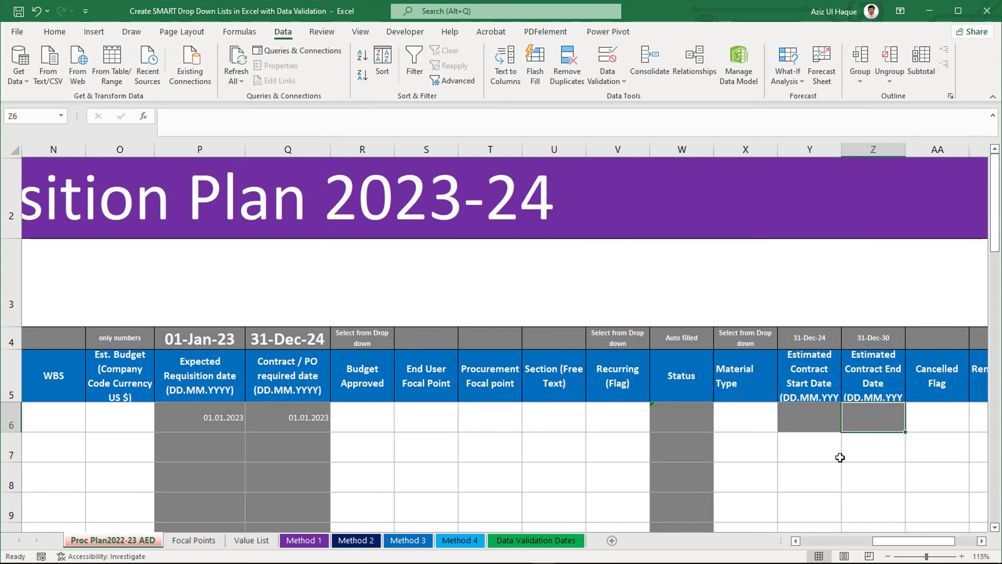
Step: On Value List, convert the Material type range O4:O24 into a table named Tablemat
{"action": "left_click", "coordinate": [750, 421]}
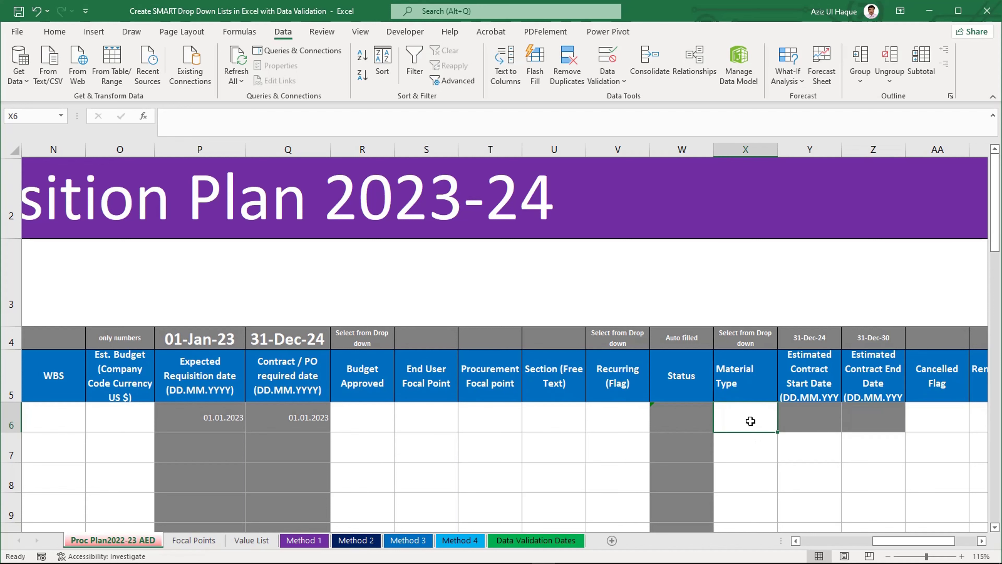
{"action": "left_click", "coordinate": [241, 541]}
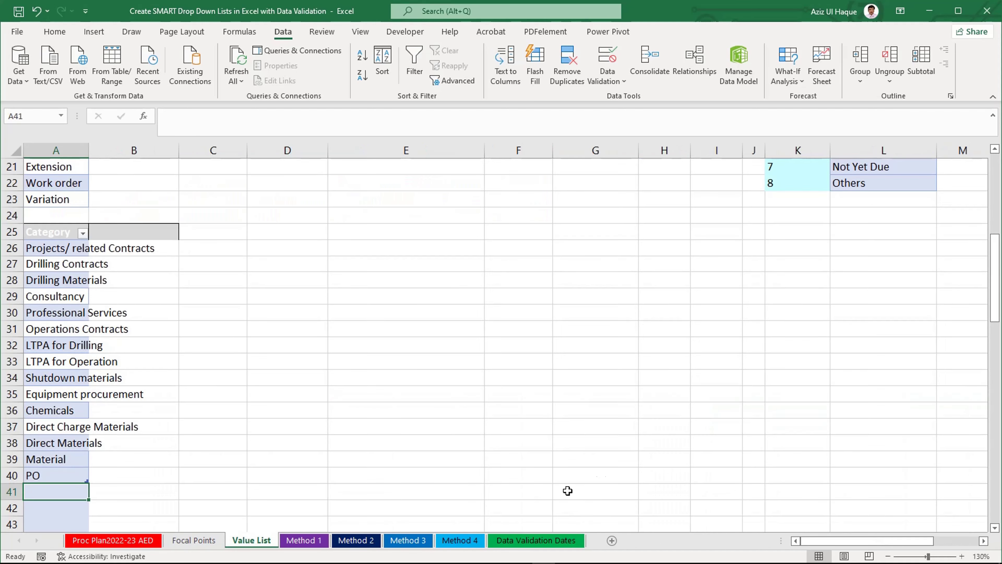
{"action": "scroll", "coordinate": [810, 284], "scroll_direction": "up", "scroll_amount": 7}
{"action": "left_click", "coordinate": [966, 358]}
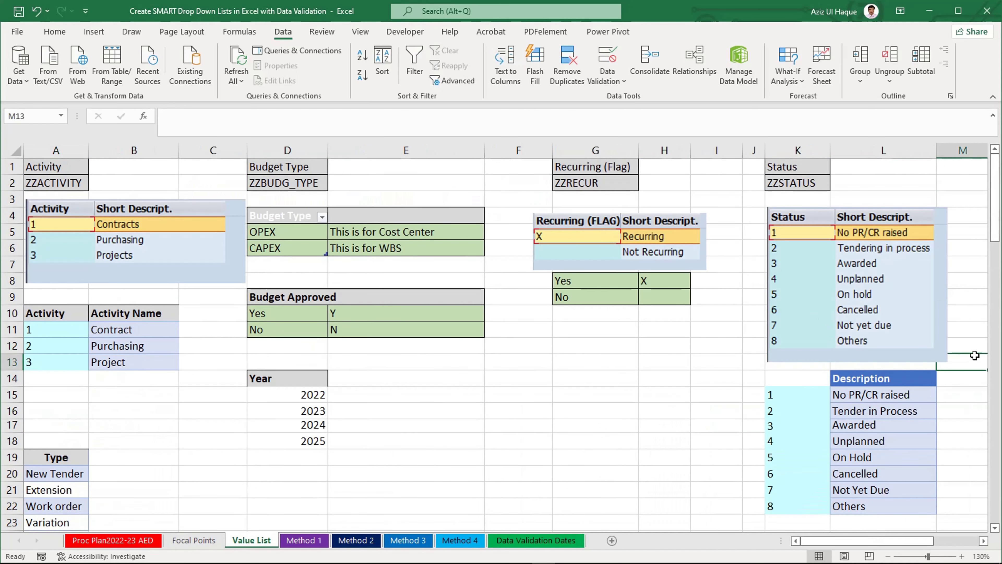
{"action": "key", "text": "Right"}
{"action": "key", "text": "Right"}
{"action": "key", "text": "Right"}
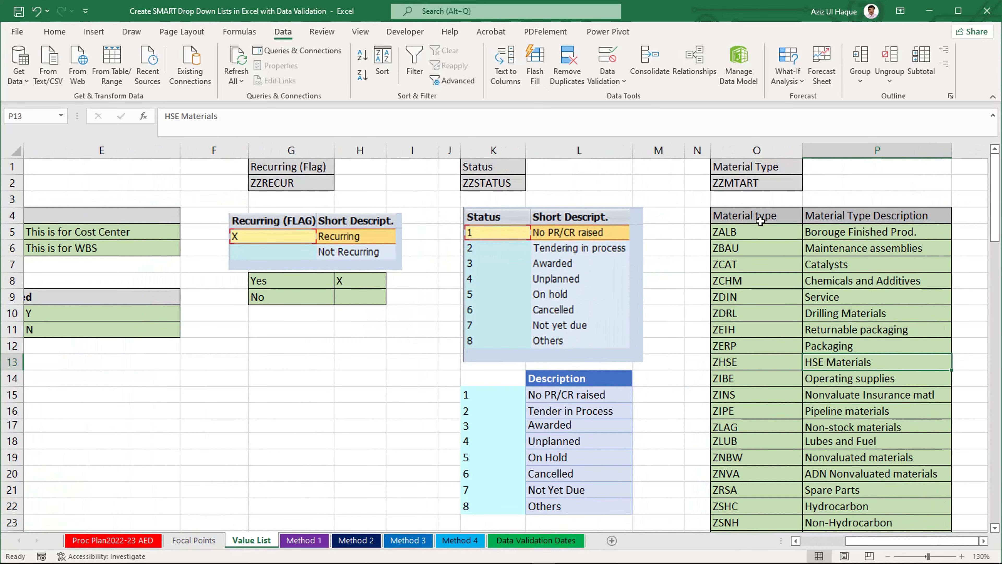
{"action": "left_click_drag", "start_coordinate": [759, 218], "coordinate": [752, 504]}
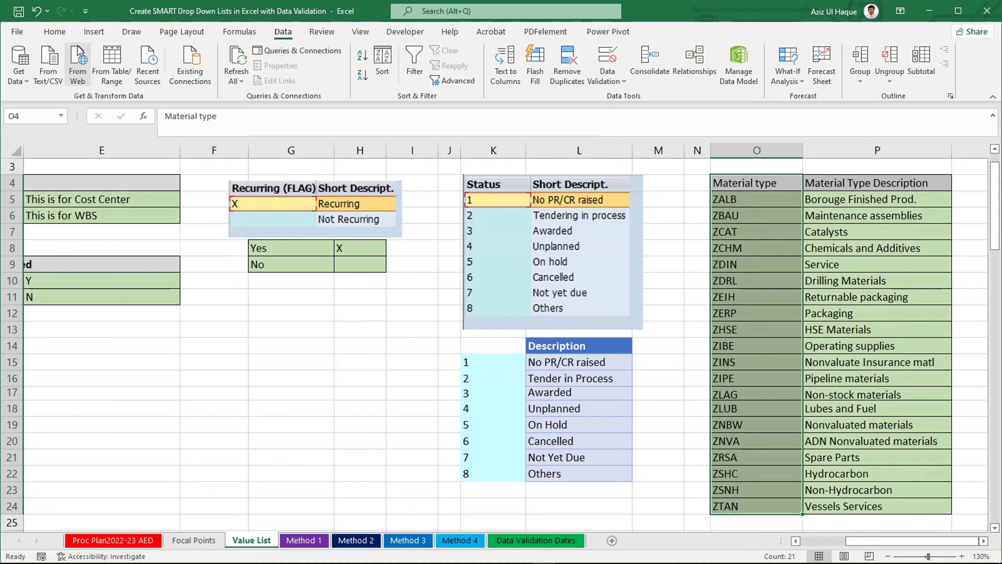
{"action": "left_click", "coordinate": [94, 32]}
{"action": "left_click", "coordinate": [109, 61]}
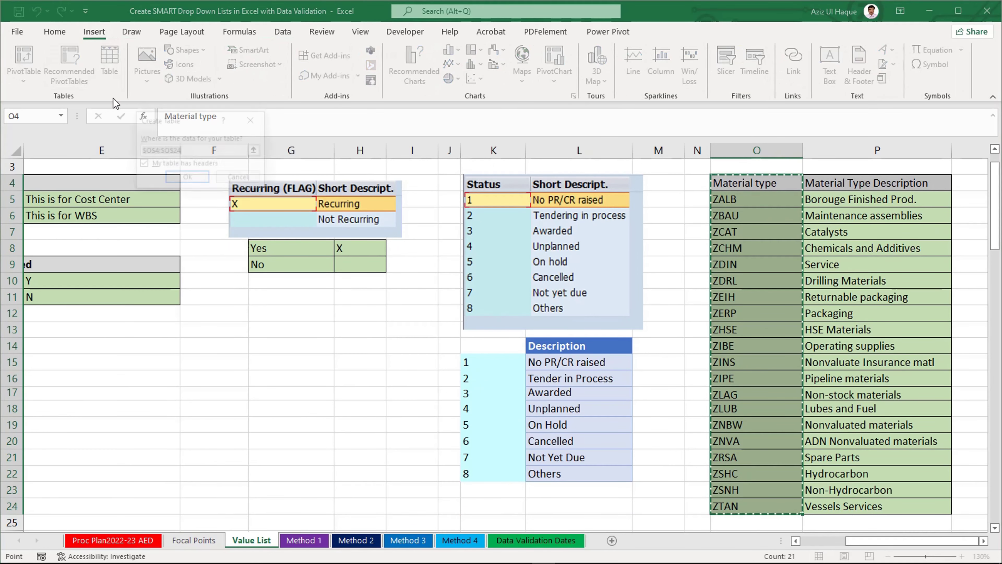
{"action": "key", "text": "Return"}
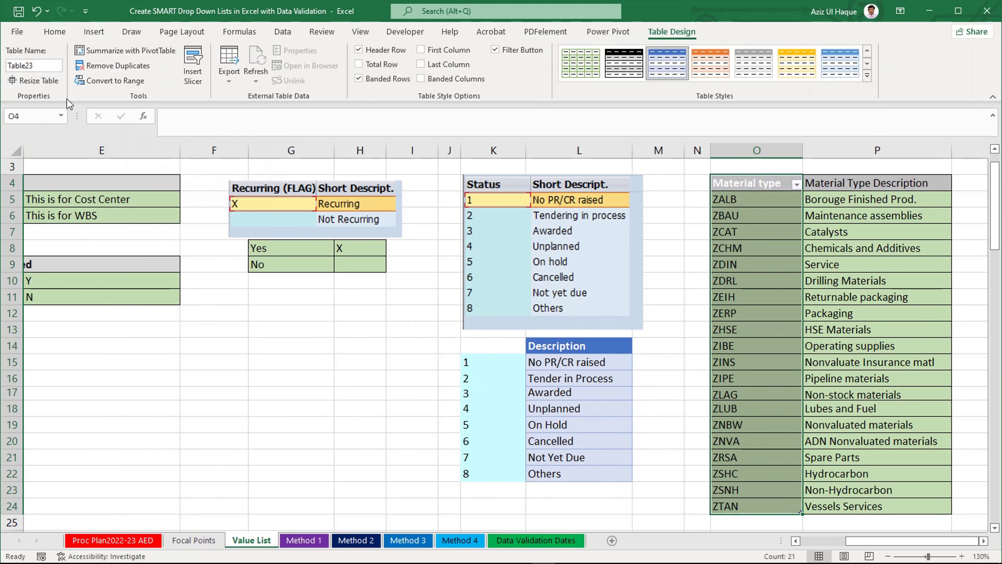
{"action": "left_click", "coordinate": [41, 65]}
{"action": "left_click", "coordinate": [41, 65]}
{"action": "key", "text": "Return"}
Step: Build a test =Tablemat[Material type] formula in an empty cell, copy its reference, then cancel
{"action": "left_click", "coordinate": [960, 215]}
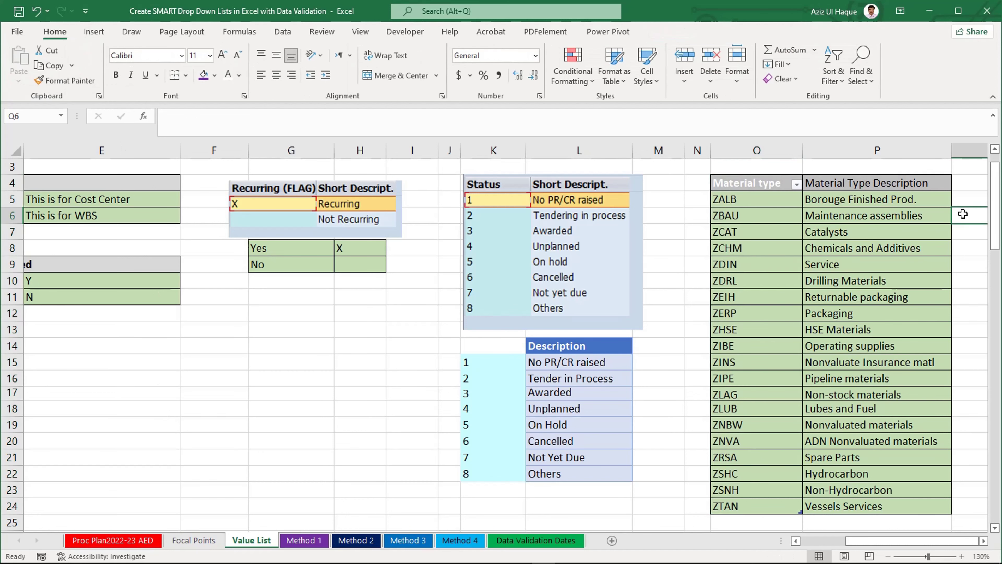
{"action": "scroll", "coordinate": [960, 215], "scroll_direction": "right", "scroll_amount": 2}
{"action": "left_click", "coordinate": [900, 228]}
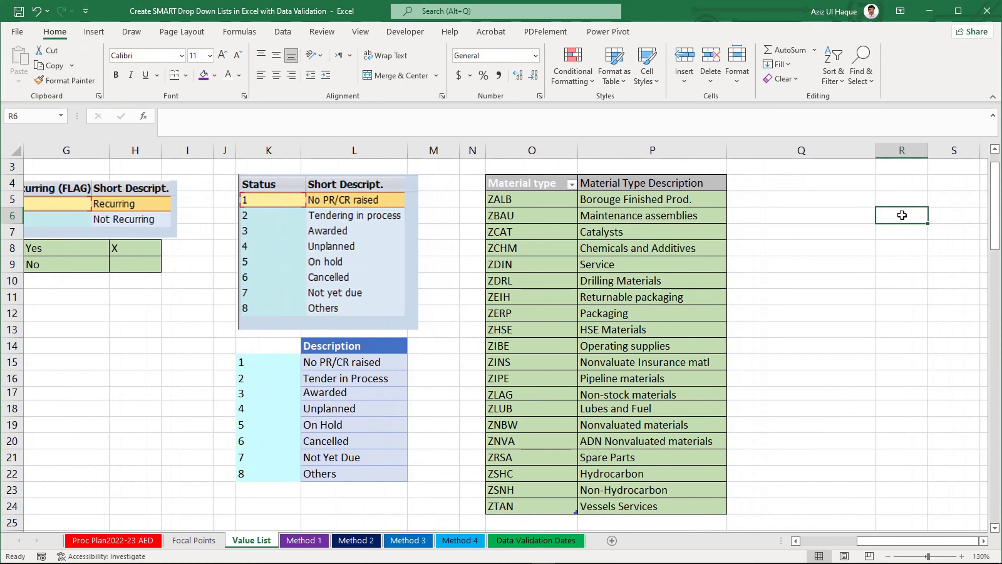
{"action": "type", "text": "="}
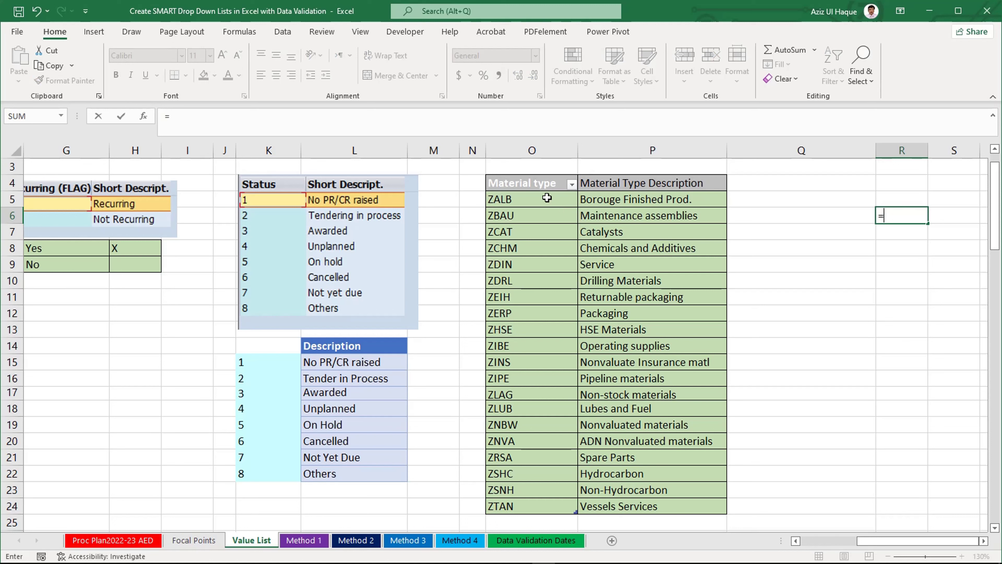
{"action": "left_click_drag", "start_coordinate": [549, 199], "coordinate": [515, 509]}
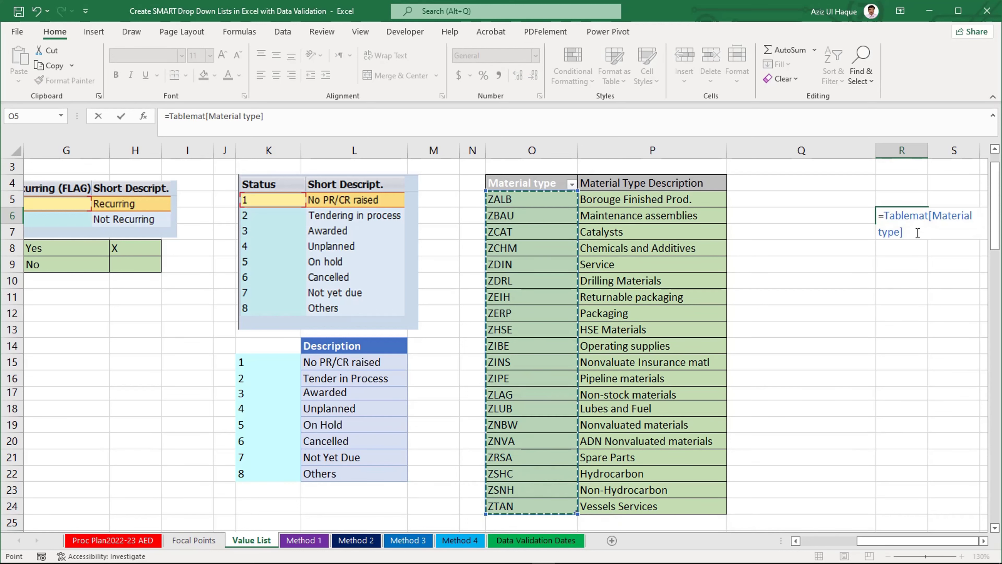
{"action": "left_click_drag", "start_coordinate": [906, 232], "coordinate": [881, 215]}
{"action": "key", "text": "ctrl+c"}
{"action": "key", "text": "Escape"}
Step: Recreate the formula in another cell, copy its full text, discard it, and return to Proc Plan2022-23 AED
{"action": "left_click", "coordinate": [884, 195]}
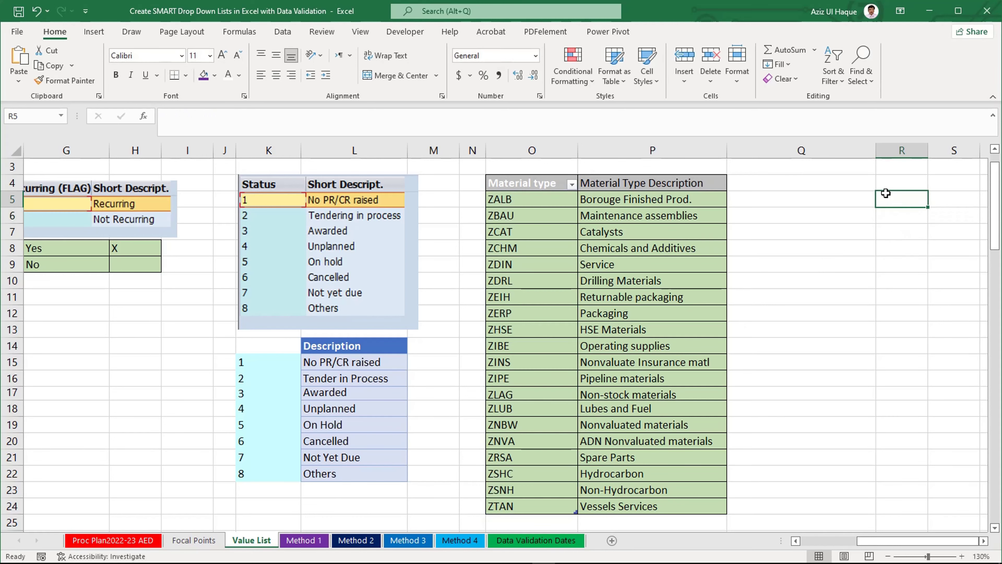
{"action": "type", "text": "="}
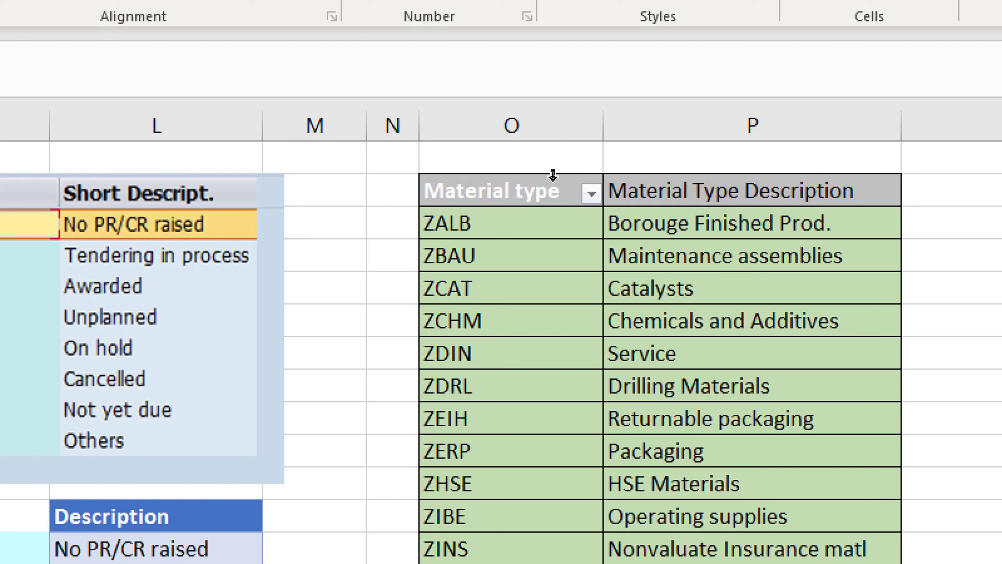
{"action": "left_click", "coordinate": [552, 175]}
{"action": "key", "text": "ctrl+c"}
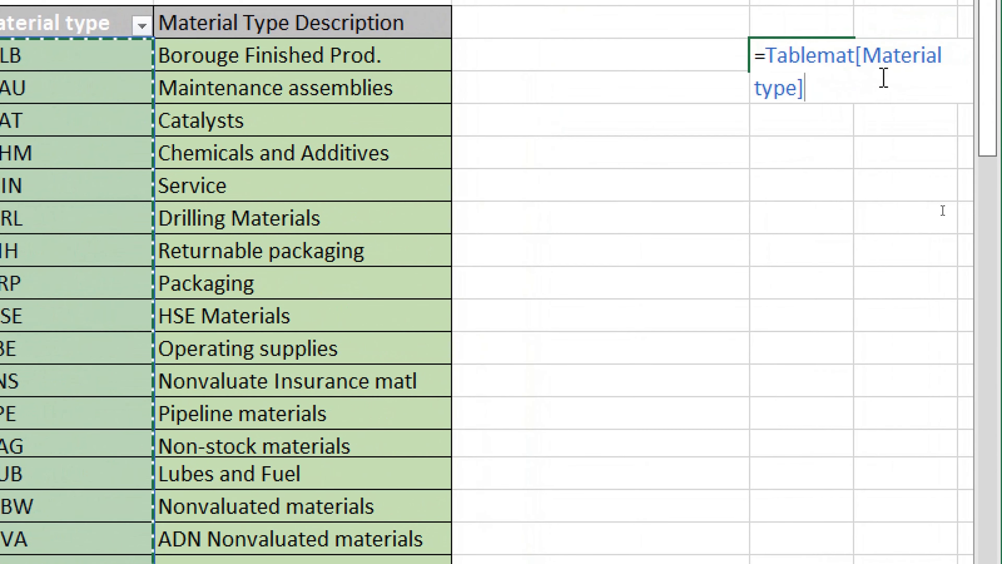
{"action": "left_click_drag", "start_coordinate": [867, 86], "coordinate": [738, 45]}
{"action": "key", "text": "Escape"}
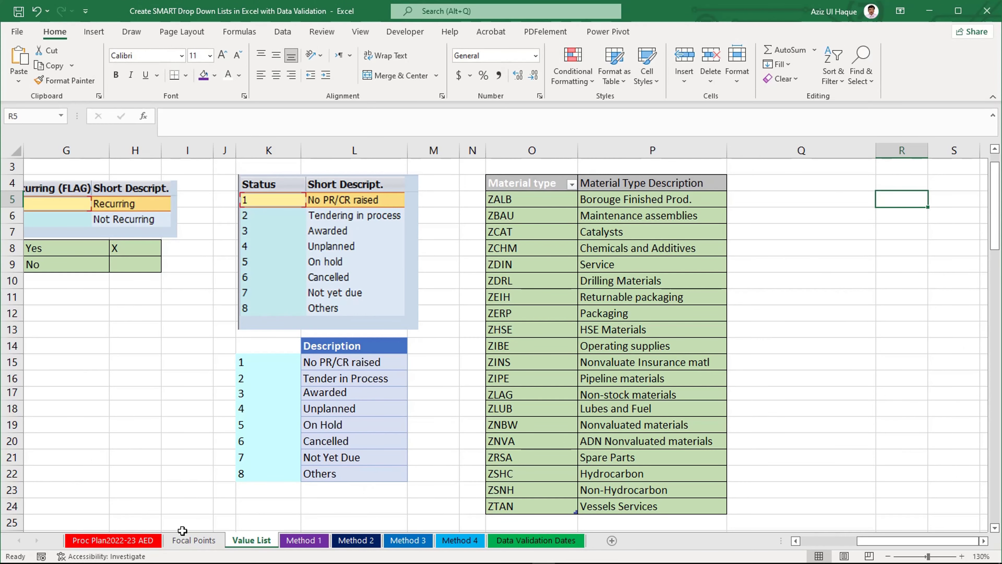
{"action": "left_click", "coordinate": [119, 539]}
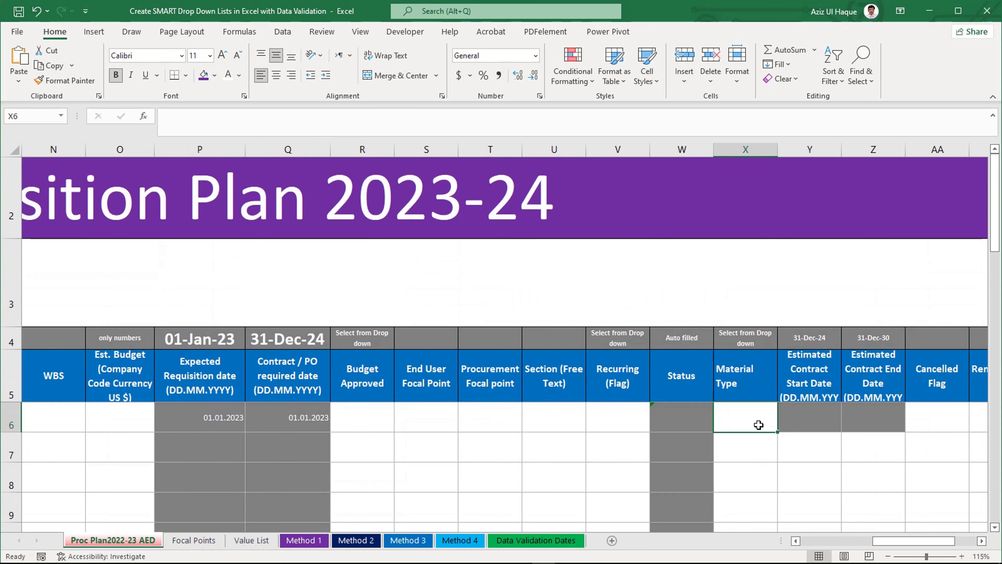
Step: Give X6 a list validation with source =indirect("Tablemat[Material type]")
{"action": "left_click", "coordinate": [283, 31]}
{"action": "left_click", "coordinate": [608, 59]}
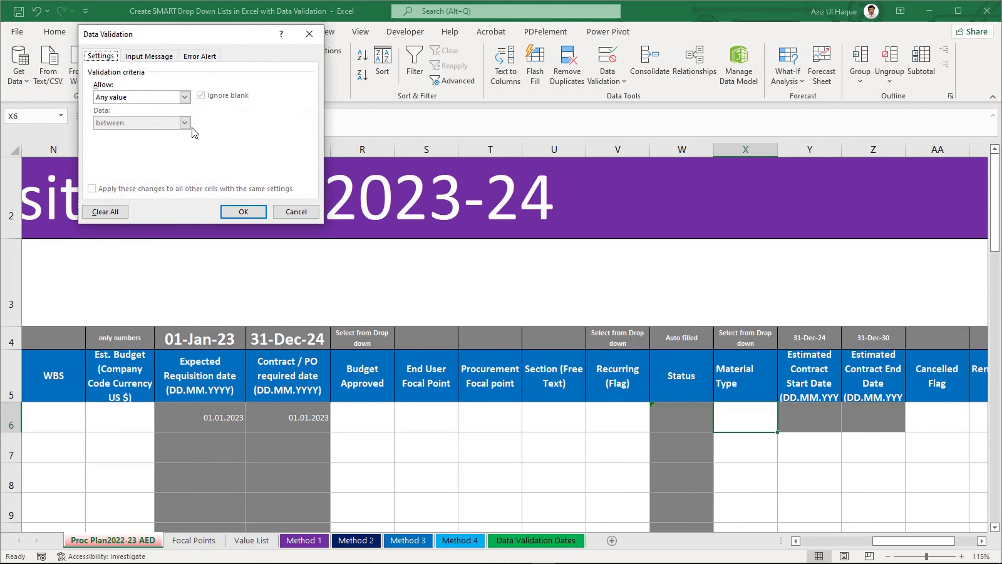
{"action": "left_click", "coordinate": [184, 97]}
{"action": "left_click", "coordinate": [148, 132]}
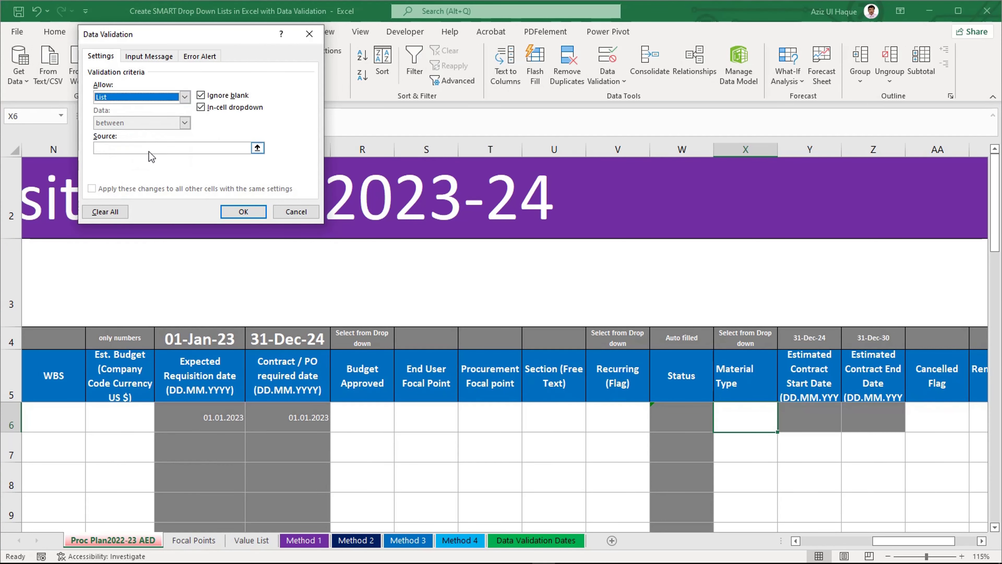
{"action": "left_click", "coordinate": [223, 143]}
{"action": "key", "text": "ctrl+v"}
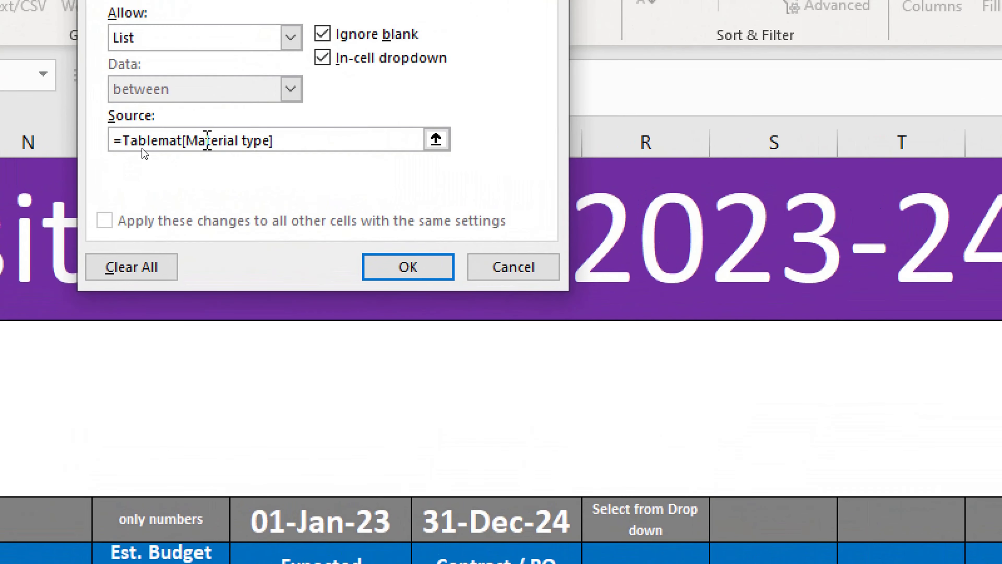
{"action": "key", "text": "Home"}
{"action": "key", "text": "Right"}
{"action": "type", "text": "indirect"}
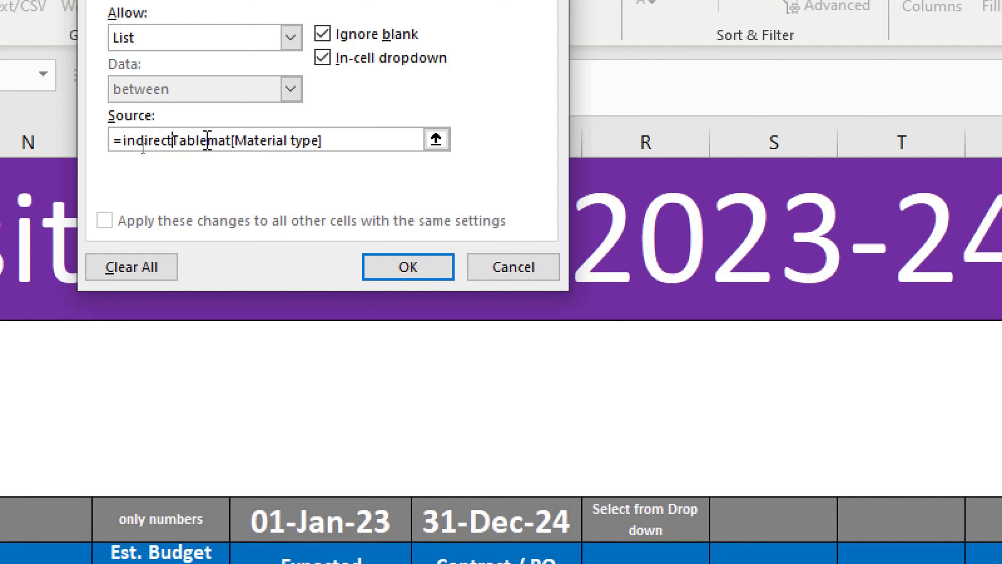
{"action": "type", "text": "(\""}
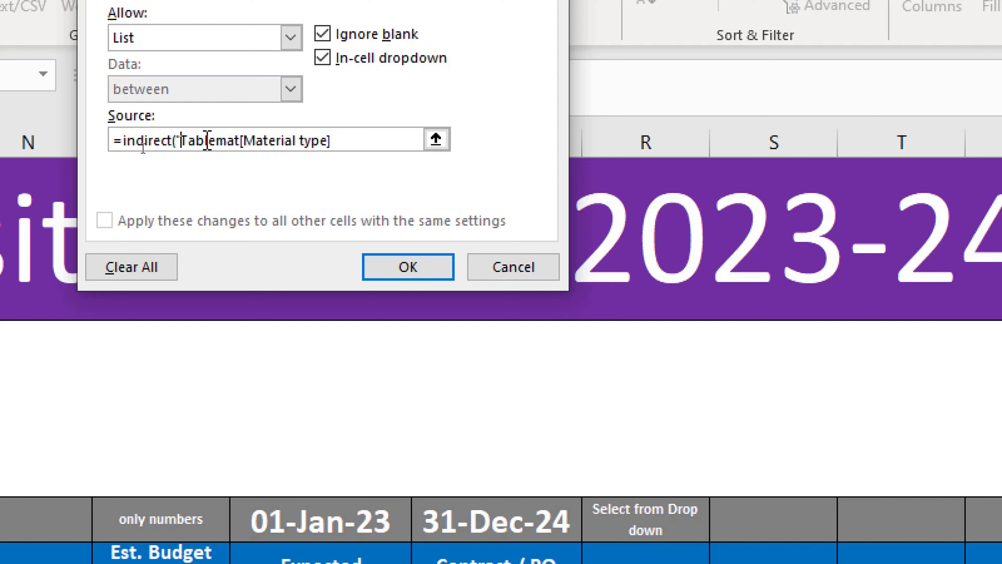
{"action": "left_click", "coordinate": [372, 141]}
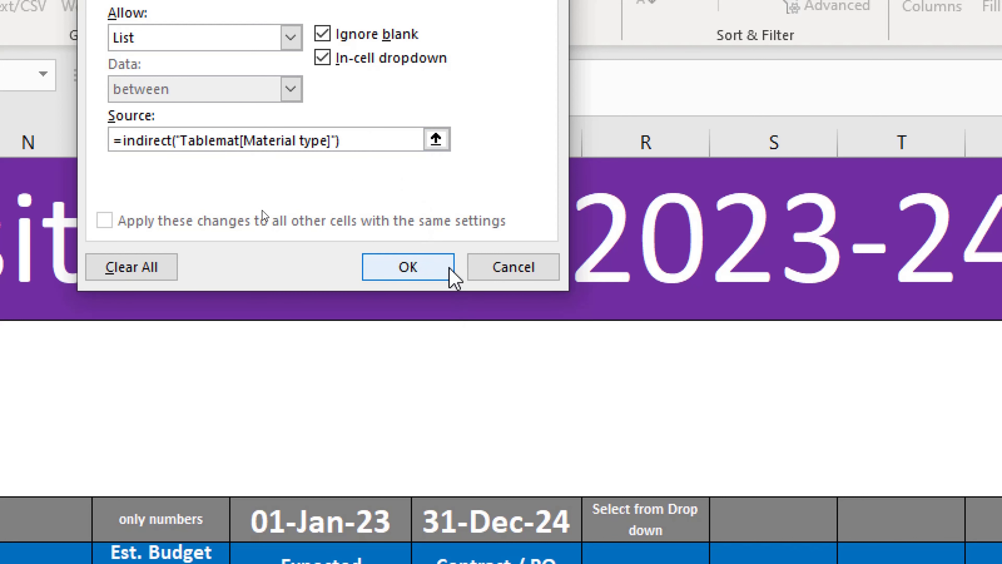
{"action": "left_click", "coordinate": [438, 262]}
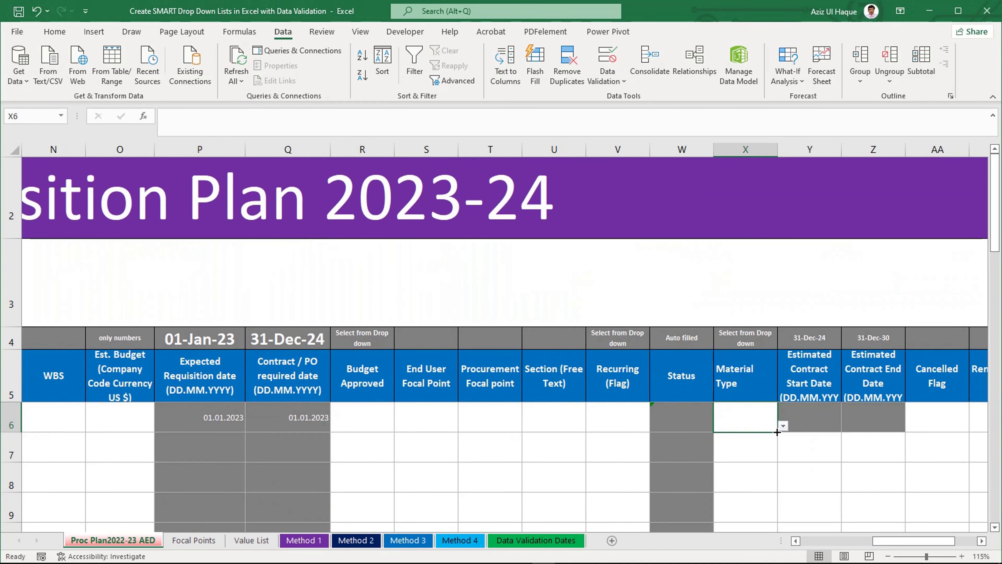
Step: Choose ZCAT from X6's new drop-down, then select Remarks/Notes cell AB6
{"action": "left_click", "coordinate": [783, 426]}
{"action": "left_click", "coordinate": [745, 449]}
{"action": "key", "text": "Right"}
{"action": "key", "text": "Right"}
{"action": "key", "text": "Right"}
{"action": "key", "text": "Right"}
{"action": "key", "text": "Right"}
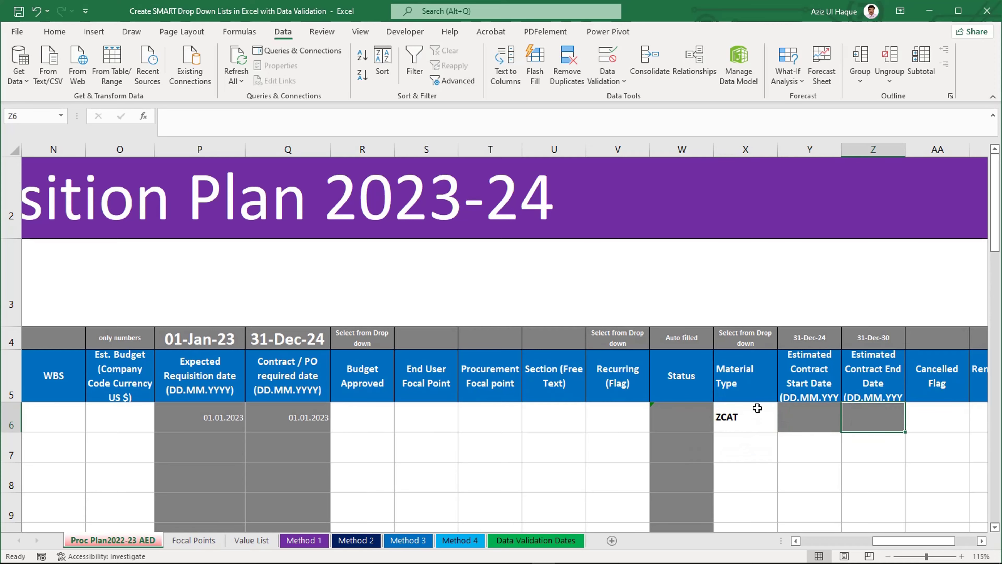
{"action": "left_click", "coordinate": [867, 406]}
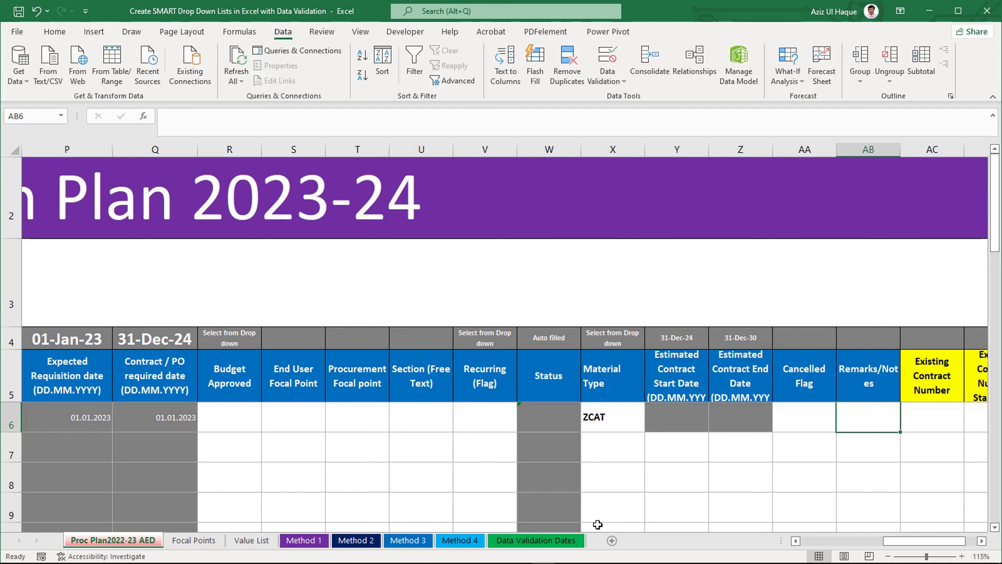
Step: On Value List, convert the Description list L14:L22 with its header into a table
{"action": "left_click", "coordinate": [251, 539]}
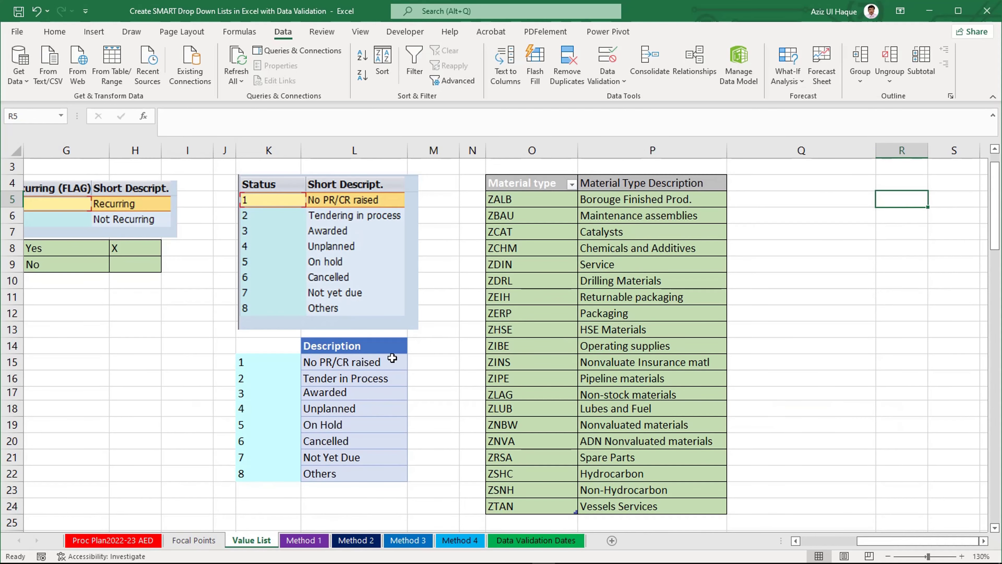
{"action": "left_click_drag", "start_coordinate": [311, 362], "coordinate": [331, 472]}
{"action": "left_click_drag", "start_coordinate": [331, 346], "coordinate": [328, 474]}
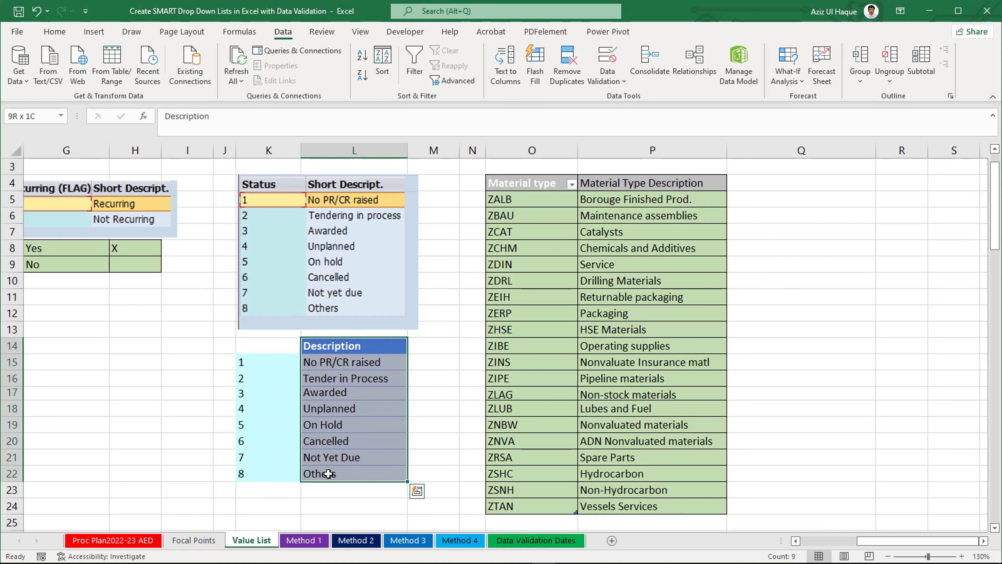
{"action": "left_click", "coordinate": [55, 31]}
{"action": "left_click", "coordinate": [91, 32]}
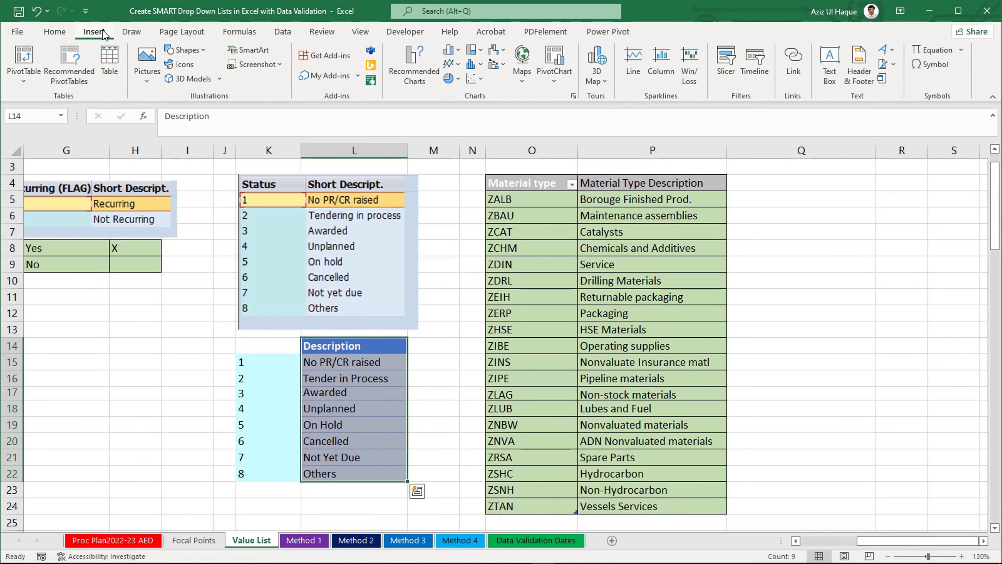
{"action": "left_click", "coordinate": [110, 61]}
{"action": "left_click", "coordinate": [186, 183]}
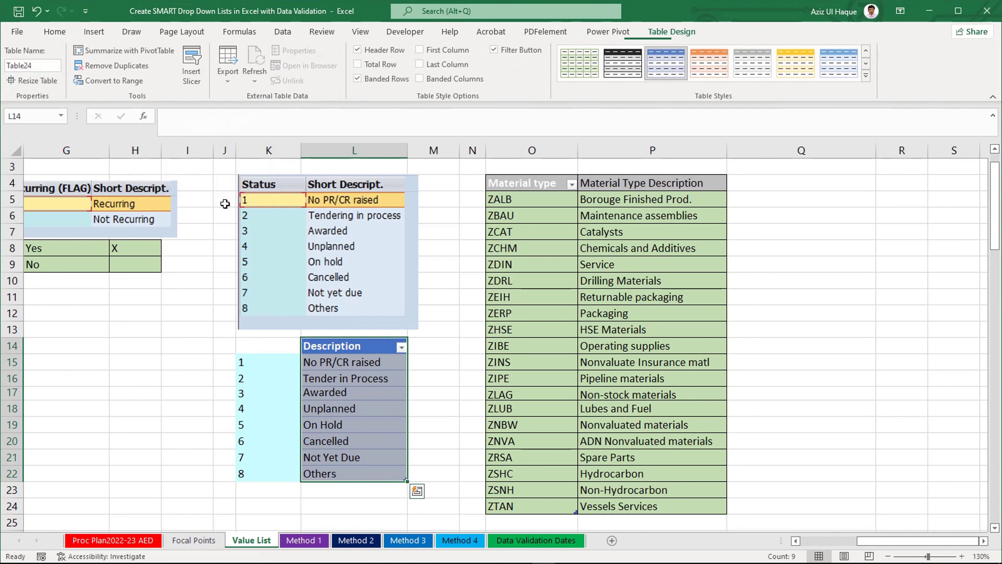
Step: Rename the new Description table to Tabledesc
{"action": "left_click", "coordinate": [339, 347]}
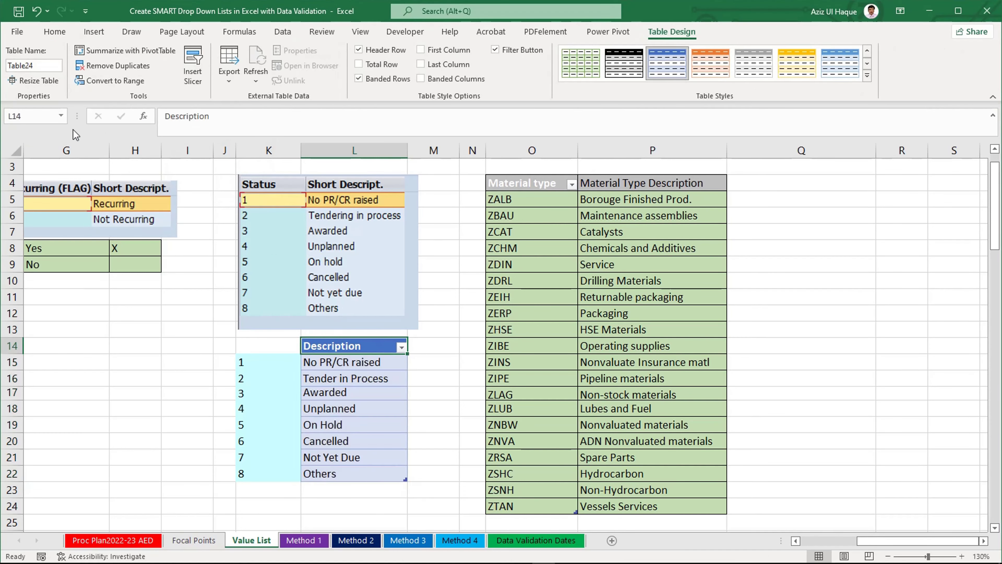
{"action": "left_click", "coordinate": [35, 66]}
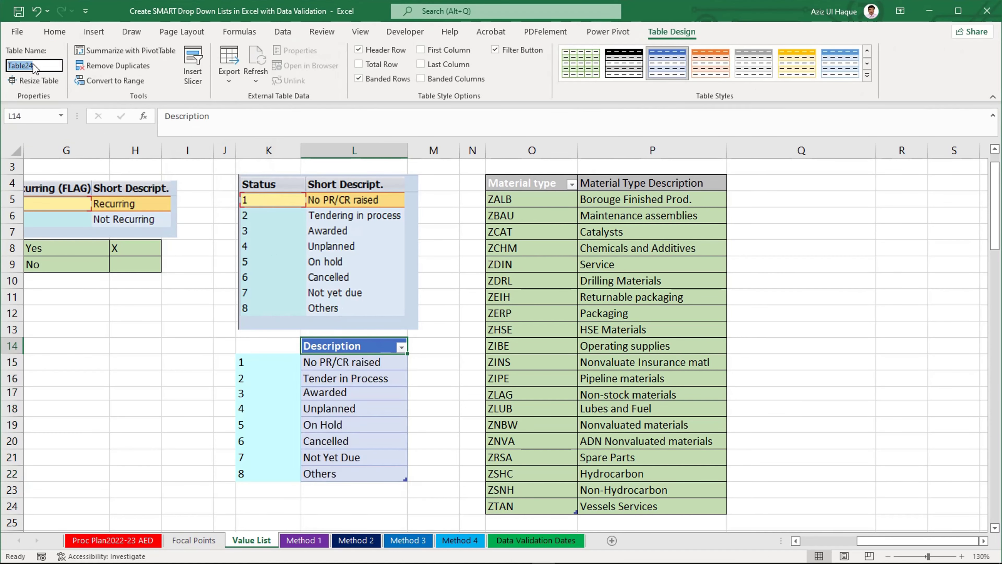
{"action": "left_click", "coordinate": [48, 65]}
{"action": "type", "text": "desc"}
{"action": "key", "text": "Return"}
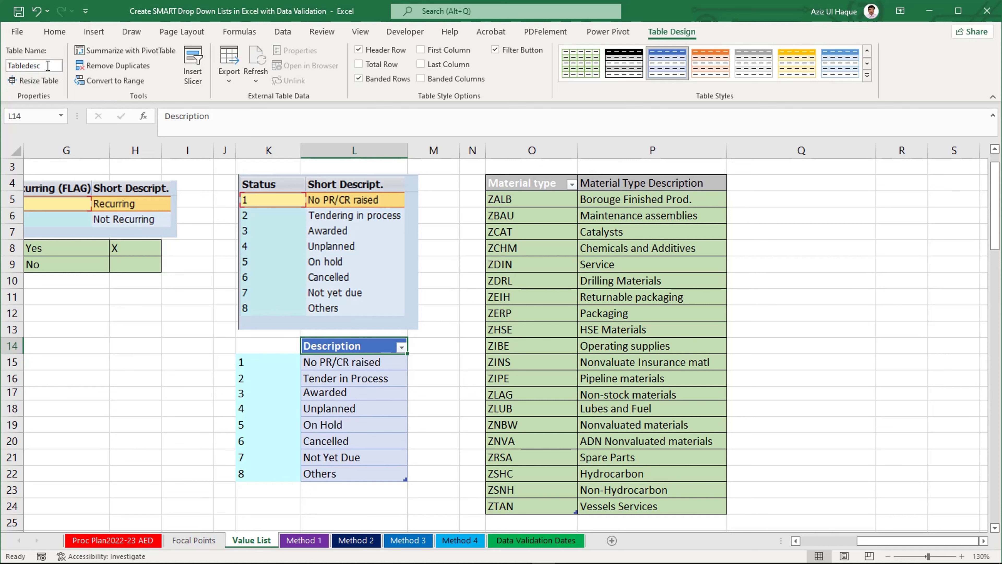
Step: Test =Tabledesc[Description] in empty cell N15, then cancel it
{"action": "left_click", "coordinate": [469, 364]}
{"action": "type", "text": "="}
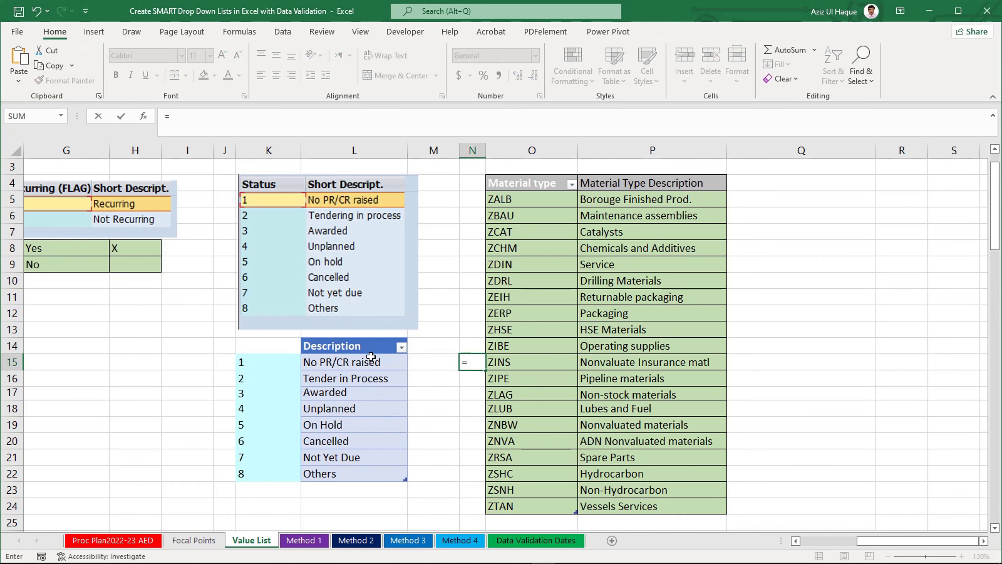
{"action": "left_click", "coordinate": [365, 340]}
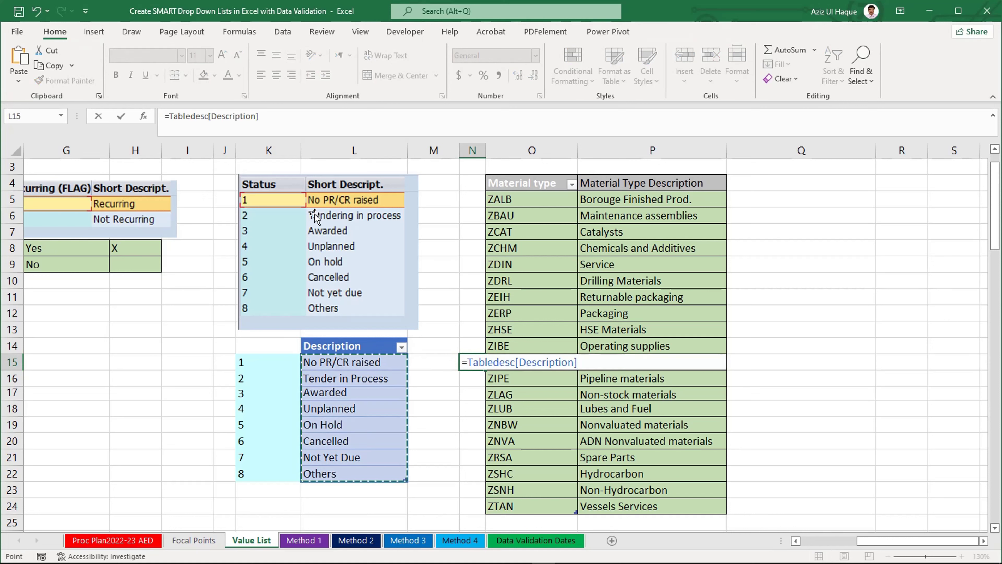
{"action": "left_click_drag", "start_coordinate": [259, 116], "coordinate": [108, 96]}
{"action": "key", "text": "ctrl+c"}
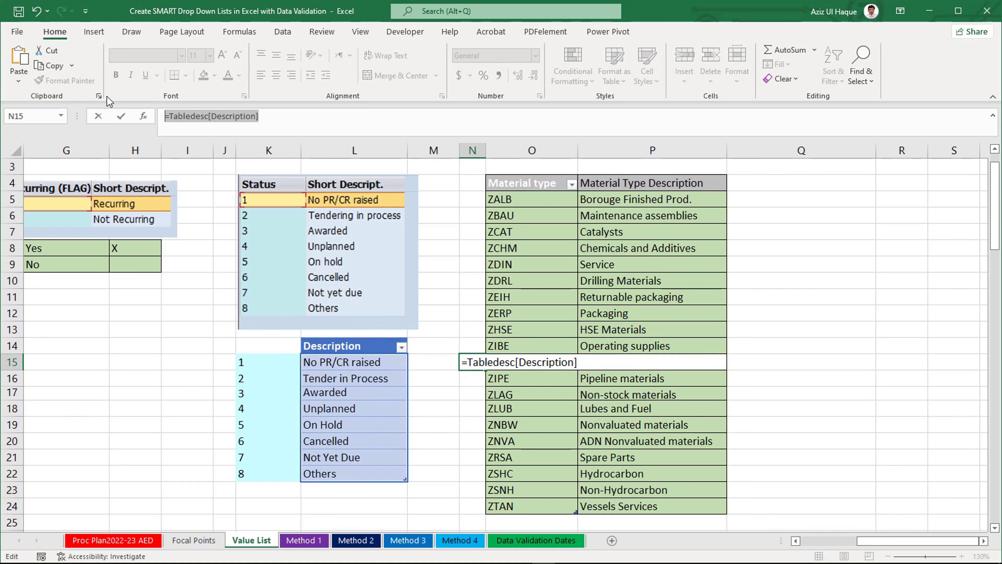
{"action": "key", "text": "Escape"}
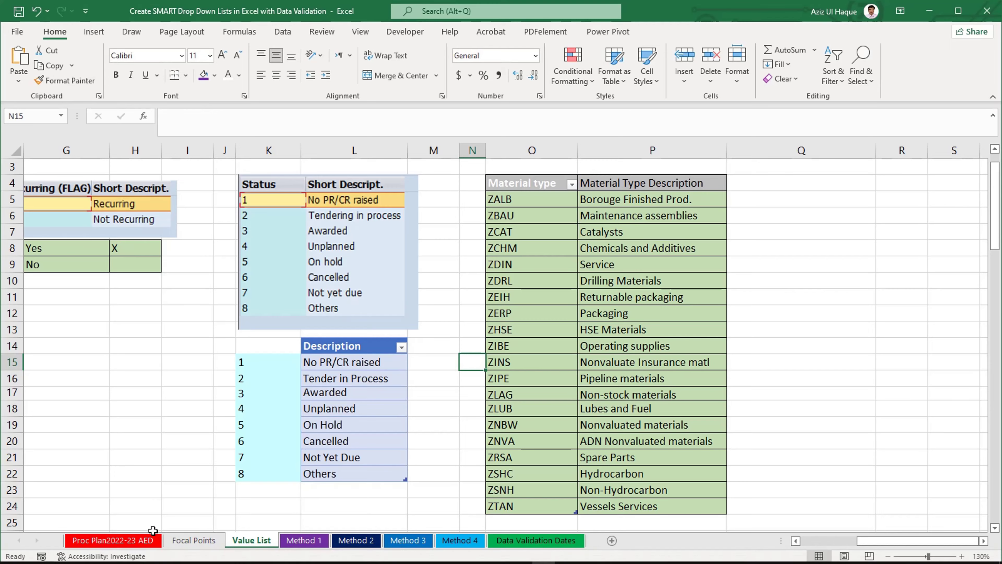
Step: On Proc Plan2022-23 AED, give AB6 a list validation sourced from =indirect("Tabledesc[Description]")
{"action": "left_click", "coordinate": [151, 538]}
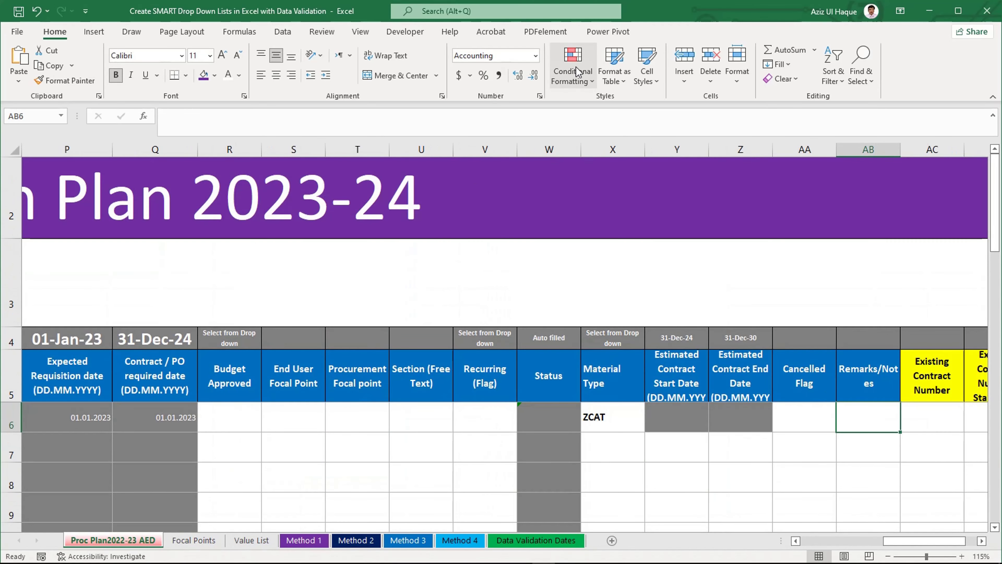
{"action": "key", "text": "alt"}
{"action": "key", "text": "a"}
{"action": "key", "text": "v"}
{"action": "key", "text": "v"}
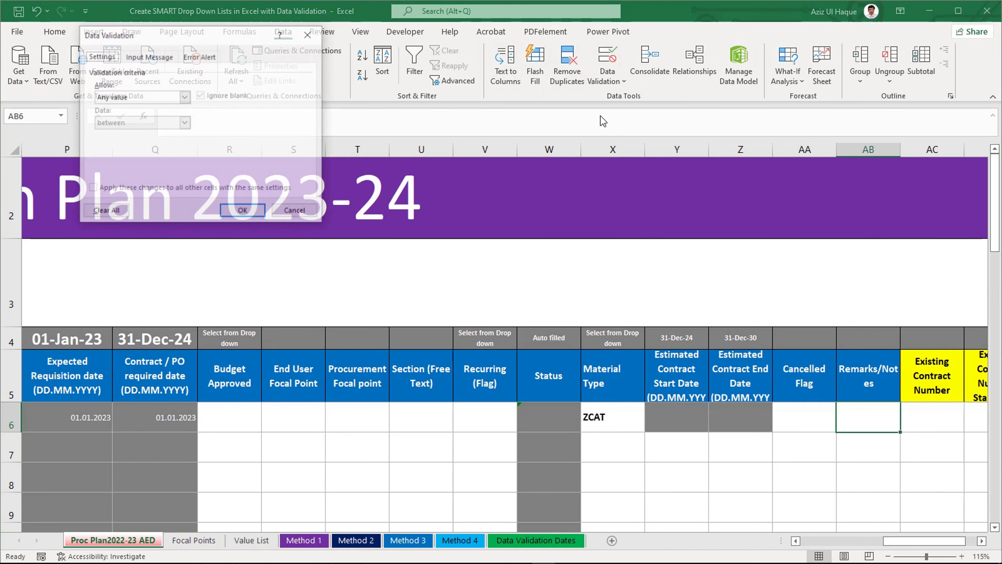
{"action": "left_click", "coordinate": [150, 97]}
{"action": "left_click", "coordinate": [139, 133]}
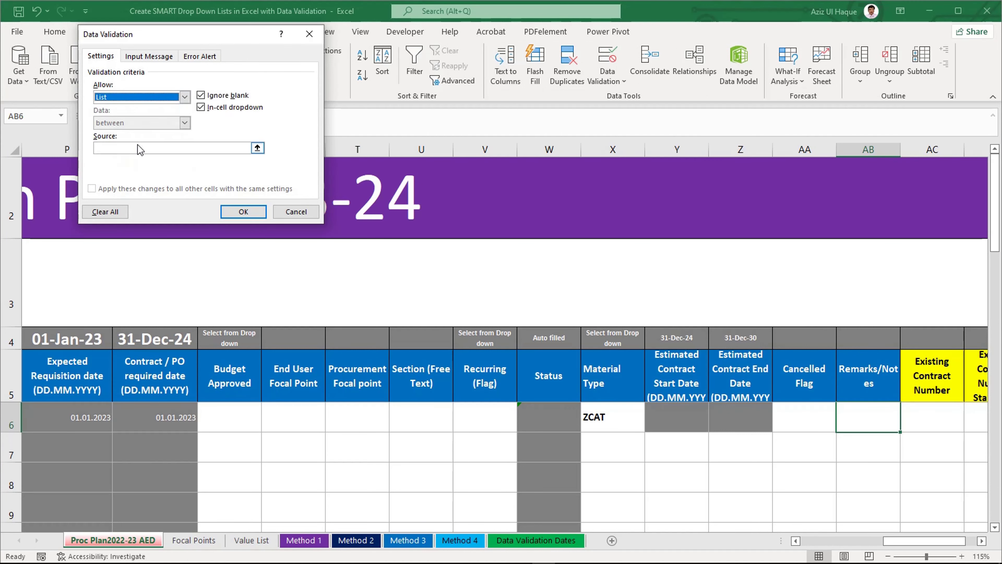
{"action": "left_click", "coordinate": [139, 148]}
{"action": "key", "text": "ctrl+v"}
{"action": "left_click", "coordinate": [101, 149]}
{"action": "type", "text": "ind"}
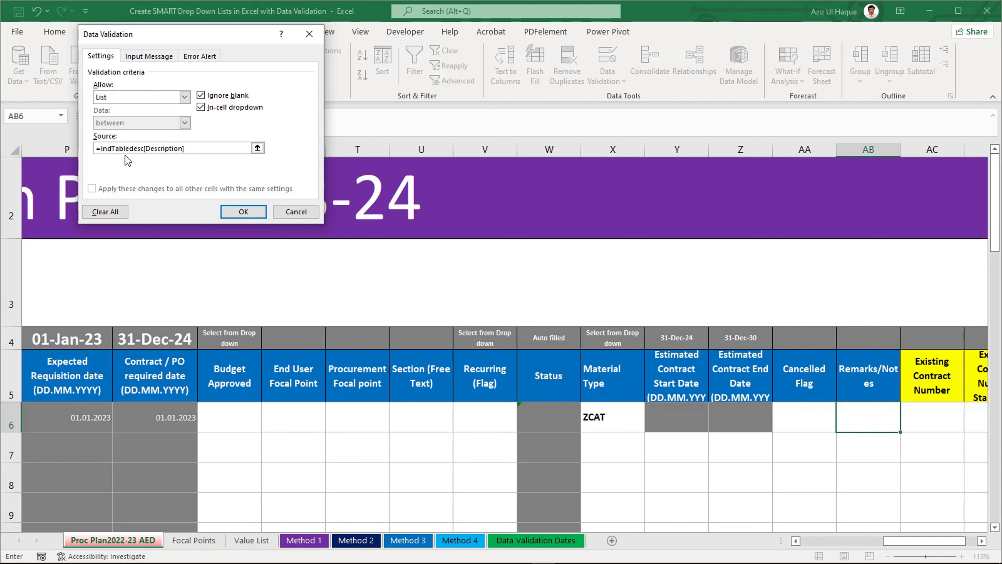
{"action": "type", "text": "irect(\""}
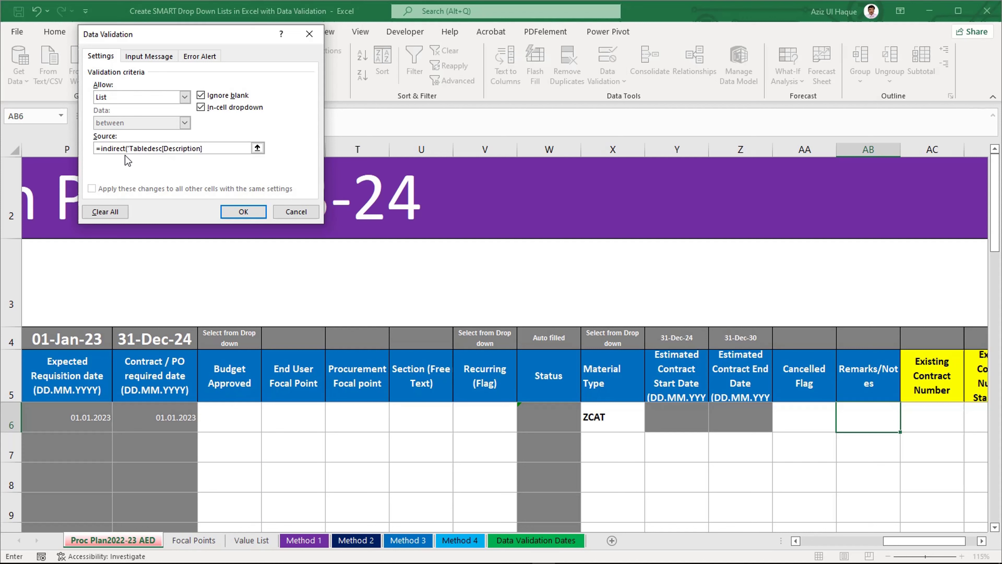
{"action": "left_click", "coordinate": [230, 150]}
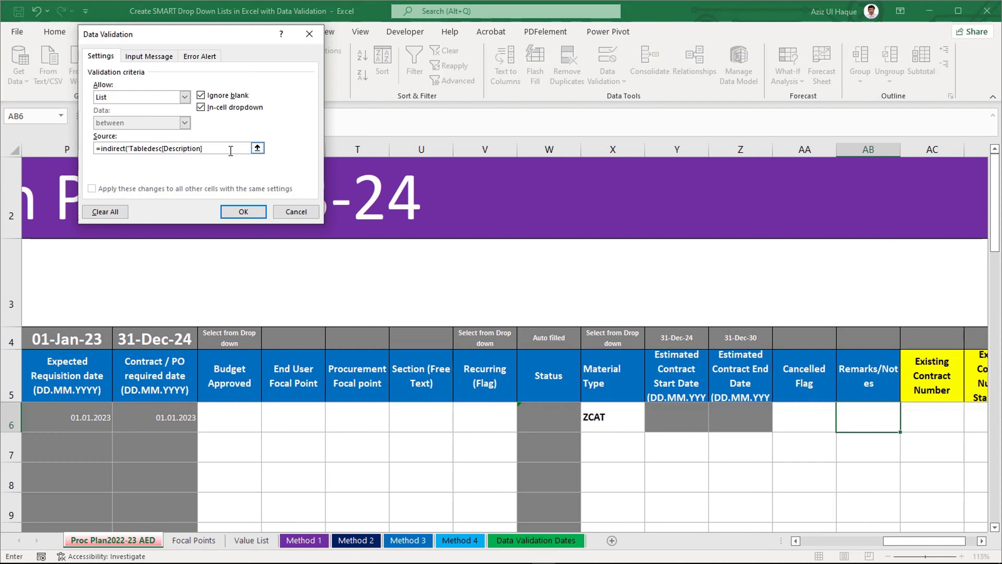
{"action": "type", "text": "\")"}
{"action": "left_click", "coordinate": [240, 211]}
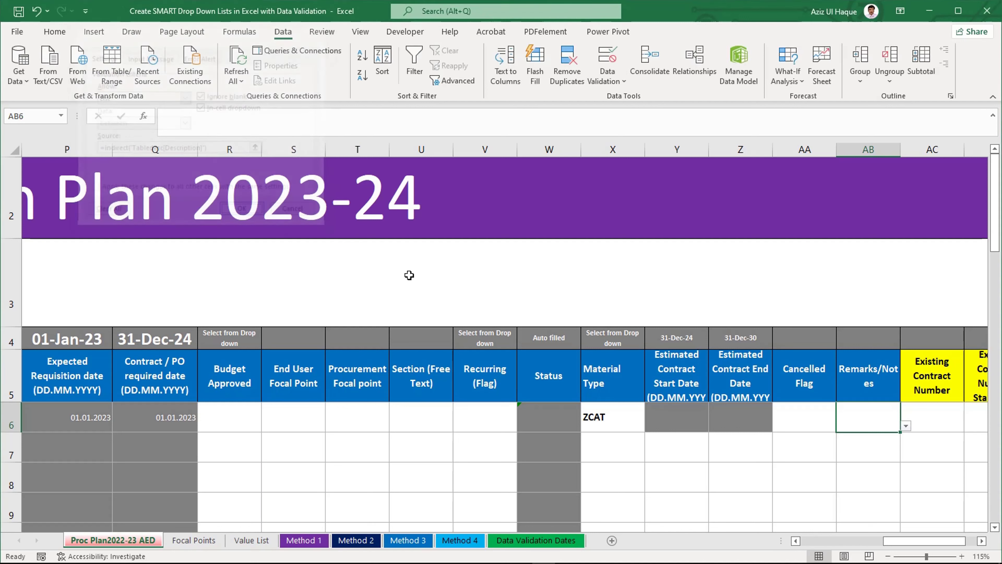
Step: Pick Tender in Process, Awarded, Unplanned, and finally On Hold in AB6's drop-down
{"action": "left_click", "coordinate": [906, 426]}
{"action": "left_click", "coordinate": [879, 446]}
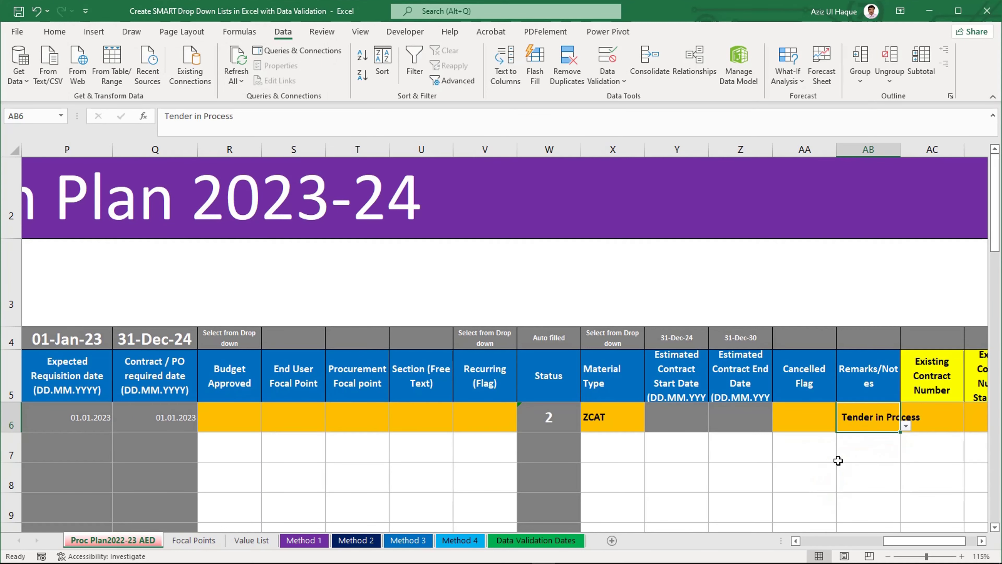
{"action": "left_click", "coordinate": [906, 426]}
{"action": "left_click", "coordinate": [877, 457]}
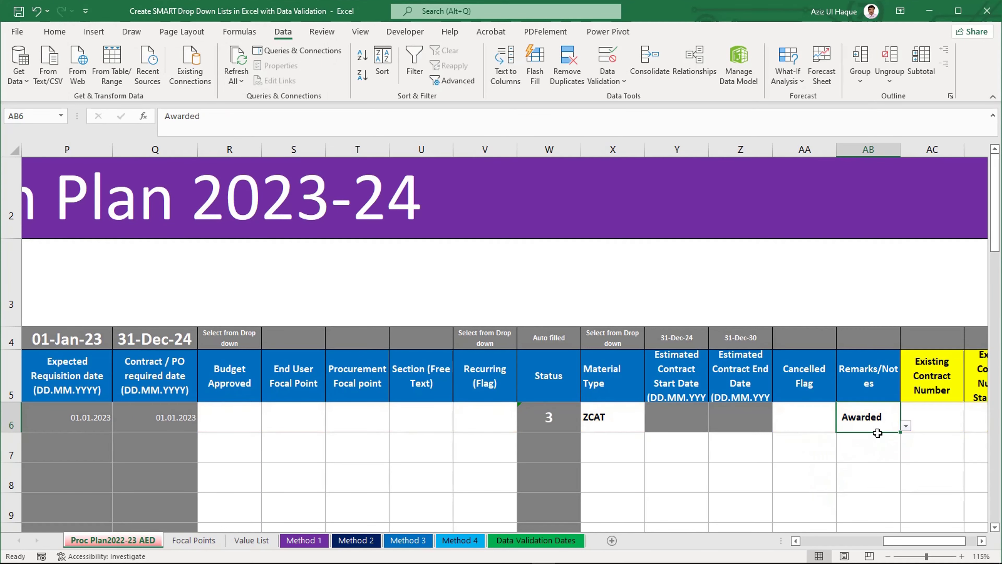
{"action": "left_click", "coordinate": [906, 426]}
{"action": "left_click", "coordinate": [881, 465]}
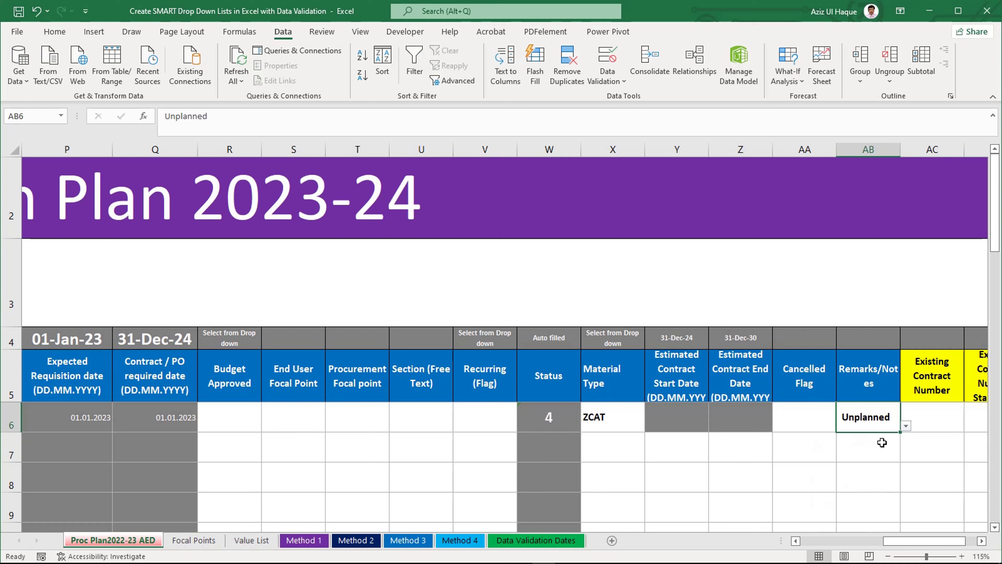
{"action": "left_click", "coordinate": [905, 425]}
{"action": "left_click", "coordinate": [870, 475]}
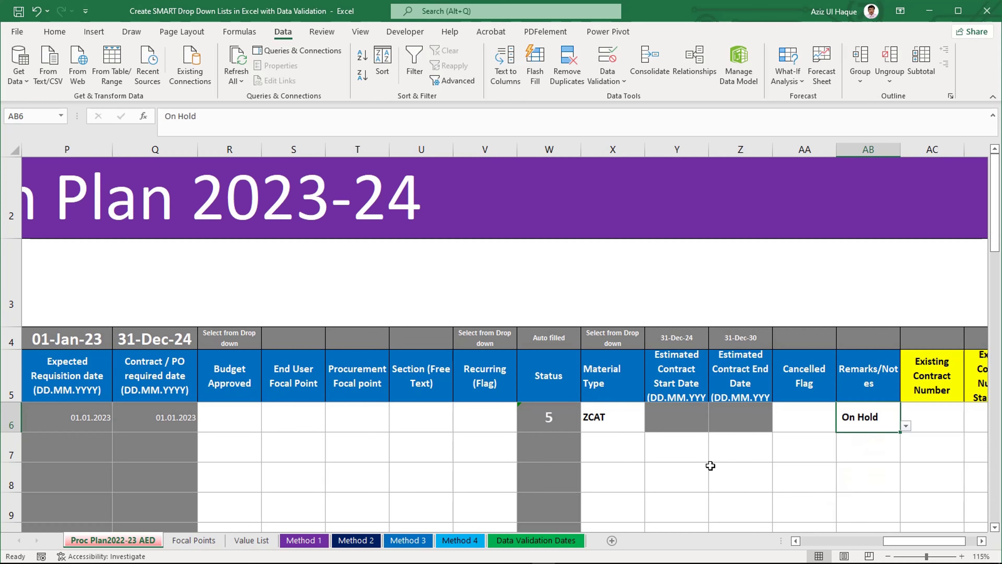
{"action": "key", "text": "Return"}
Step: Check that the Status formula in W6 now shows 5, reviewing cells along row 6
{"action": "left_click", "coordinate": [549, 416]}
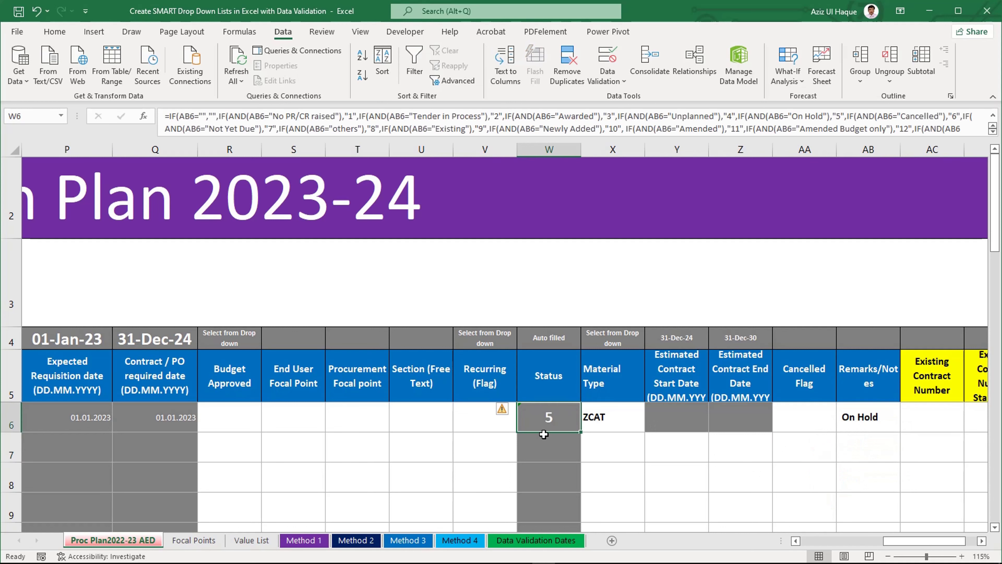
{"action": "key", "text": "Right"}
{"action": "key", "text": "Right"}
{"action": "key", "text": "Right"}
{"action": "key", "text": "Right"}
{"action": "key", "text": "Right"}
{"action": "key", "text": "Right"}
{"action": "key", "text": "Right"}
{"action": "key", "text": "Right"}
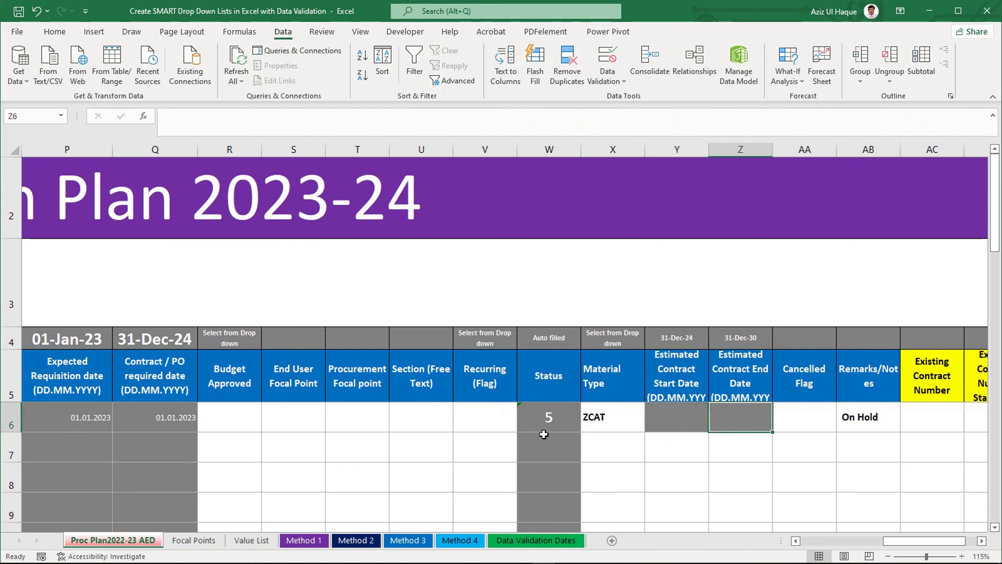
{"action": "key", "text": "Right"}
{"action": "key", "text": "Left"}
{"action": "key", "text": "Left"}
{"action": "key", "text": "Left"}
{"action": "key", "text": "Left"}
{"action": "key", "text": "Left"}
{"action": "key", "text": "Left"}
{"action": "key", "text": "Left"}
{"action": "key", "text": "Left"}
{"action": "key", "text": "Left"}
{"action": "key", "text": "Left"}
{"action": "left_click", "coordinate": [518, 422]}
{"action": "left_click", "coordinate": [470, 425]}
{"action": "key", "text": "Left"}
{"action": "key", "text": "Left"}
{"action": "key", "text": "Left"}
{"action": "key", "text": "Left"}
{"action": "key", "text": "Left"}
{"action": "key", "text": "Left"}
{"action": "key", "text": "Left"}
{"action": "key", "text": "Left"}
{"action": "key", "text": "Left"}
{"action": "key", "text": "Left"}
{"action": "key", "text": "Left"}
{"action": "key", "text": "Left"}
Step: Restrict description cell J6 to a text length between 0 and 40 characters
{"action": "key", "text": "Left"}
{"action": "key", "text": "Left"}
{"action": "key", "text": "Left"}
{"action": "key", "text": "Left"}
{"action": "key", "text": "Left"}
{"action": "key", "text": "Left"}
{"action": "key", "text": "Left"}
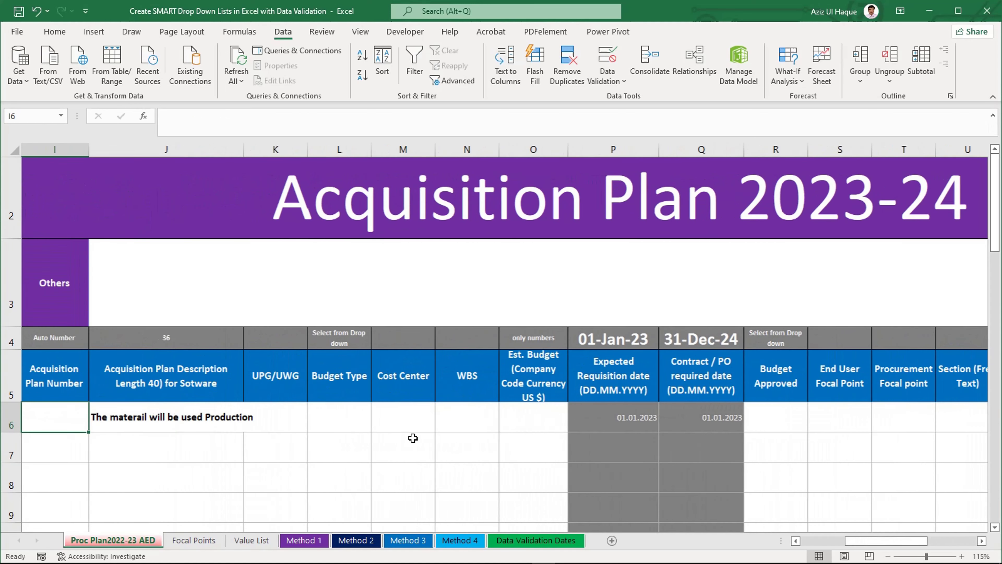
{"action": "key", "text": "Left"}
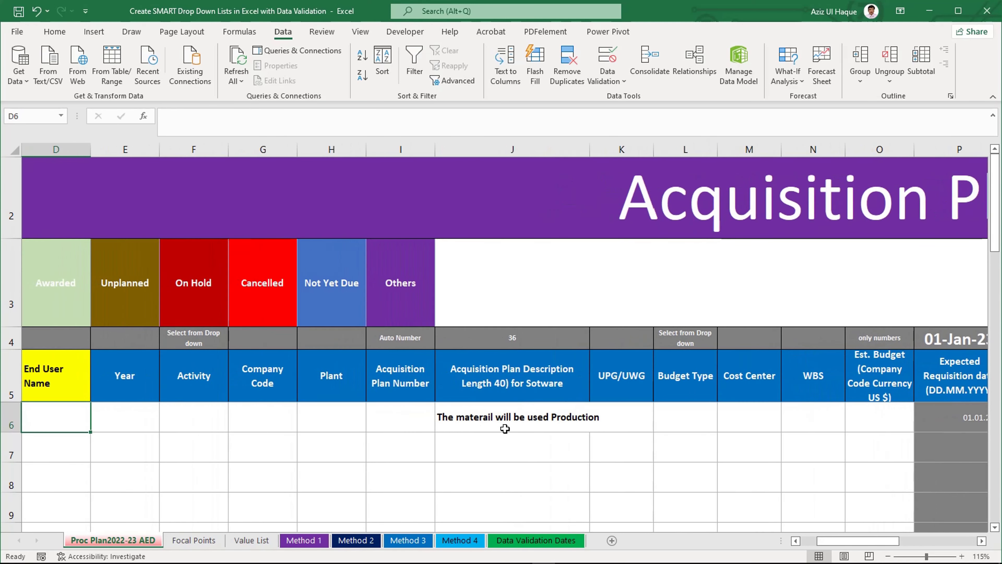
{"action": "left_click", "coordinate": [505, 427]}
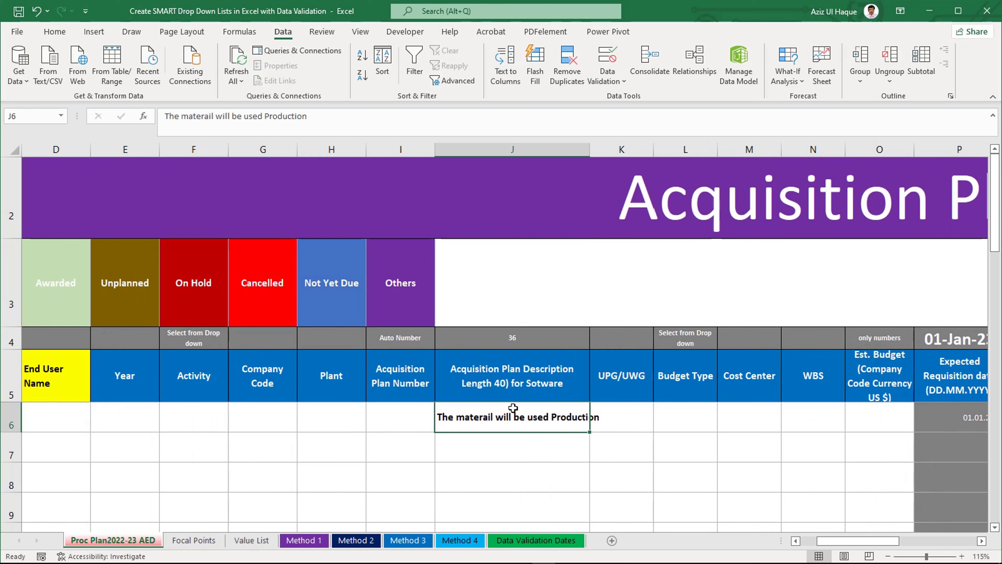
{"action": "left_click", "coordinate": [607, 59]}
{"action": "left_click", "coordinate": [157, 98]}
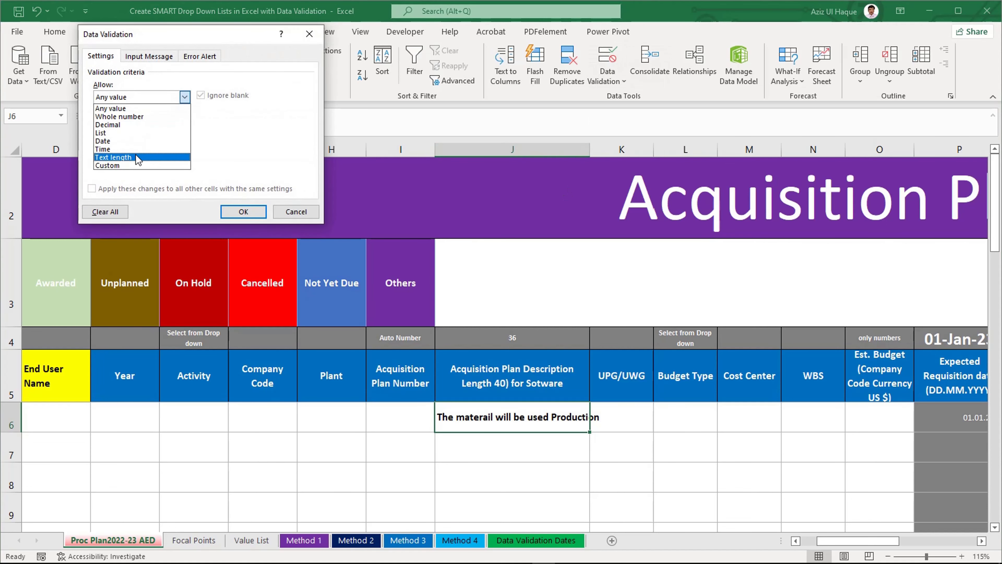
{"action": "left_click", "coordinate": [136, 156]}
{"action": "left_click", "coordinate": [147, 148]}
{"action": "type", "text": "0"}
{"action": "type", "text": "4"}
{"action": "type", "text": "0"}
{"action": "left_click", "coordinate": [243, 211]}
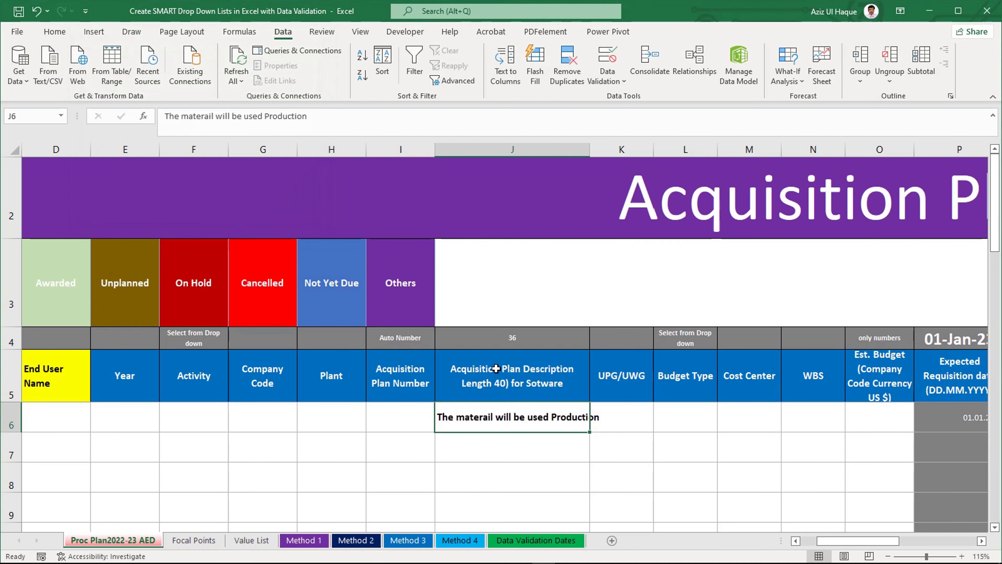
Step: Append 'Raw mat' to J6's description to confirm the over-length entry is rejected, then cancel
{"action": "left_click", "coordinate": [333, 119]}
{"action": "key", "text": "ctrl+b"}
{"action": "type", "text": "Raw"}
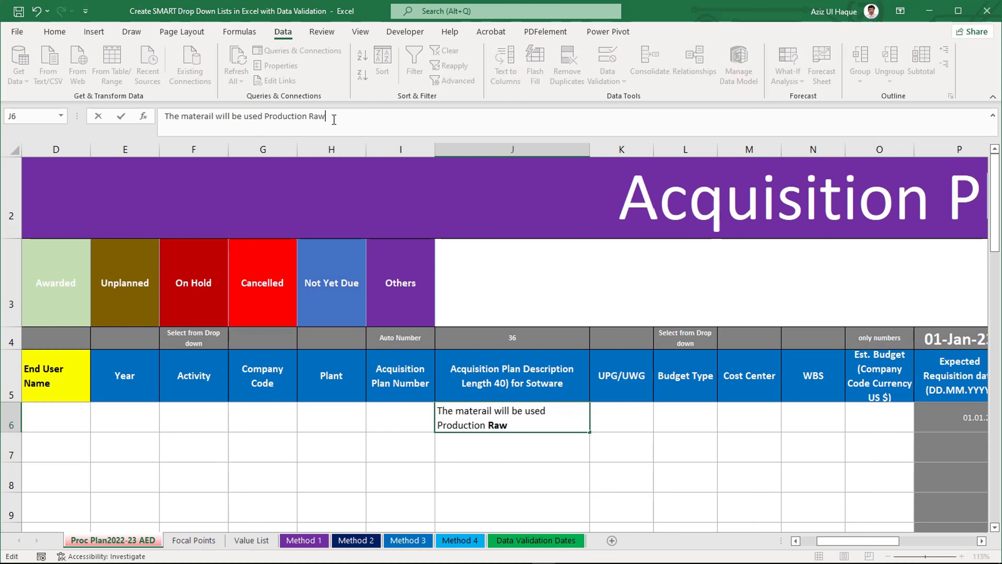
{"action": "type", "text": " mat"}
{"action": "key", "text": "Return"}
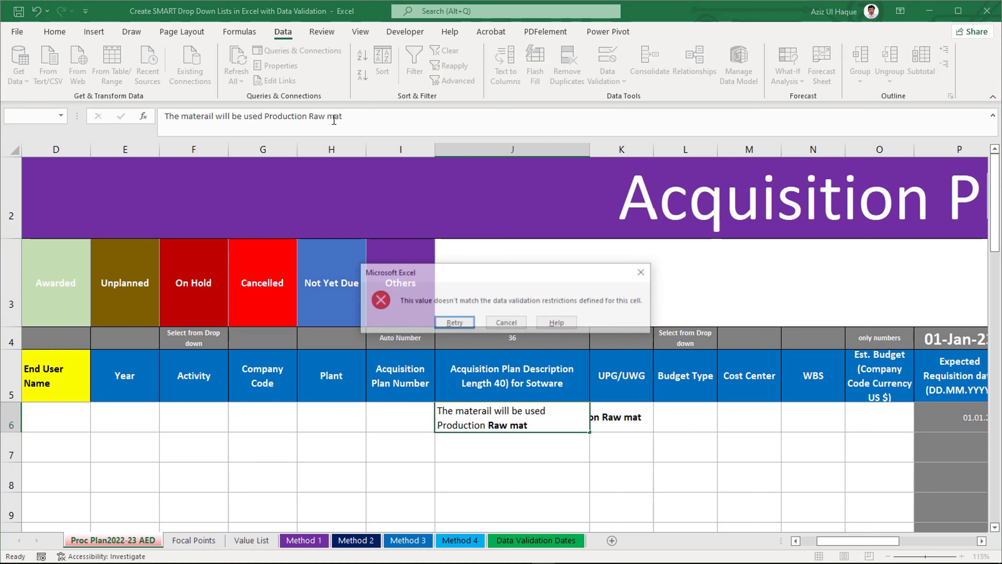
{"action": "key", "text": "Return"}
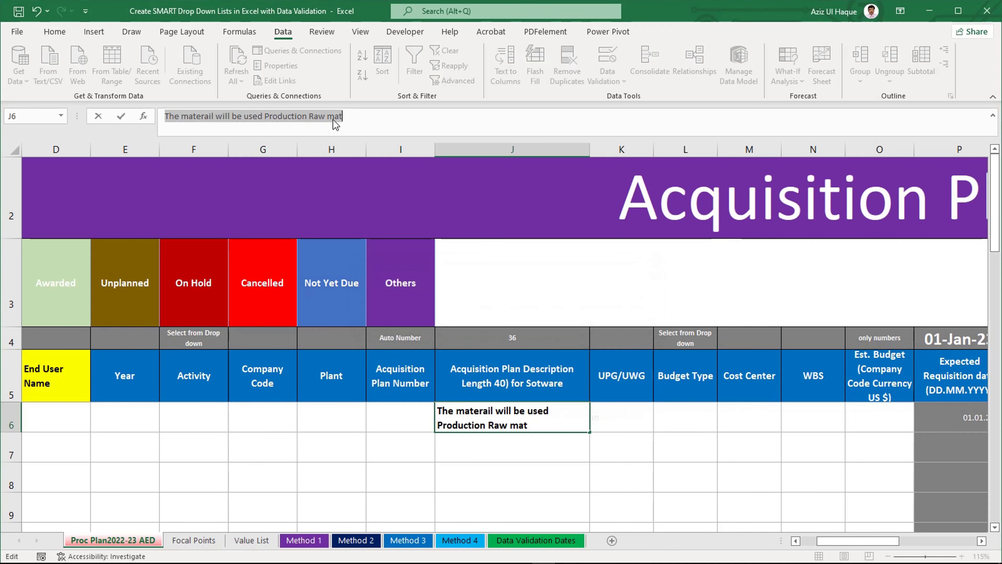
{"action": "key", "text": "Escape"}
{"action": "left_click", "coordinate": [503, 459]}
{"action": "left_click", "coordinate": [504, 426]}
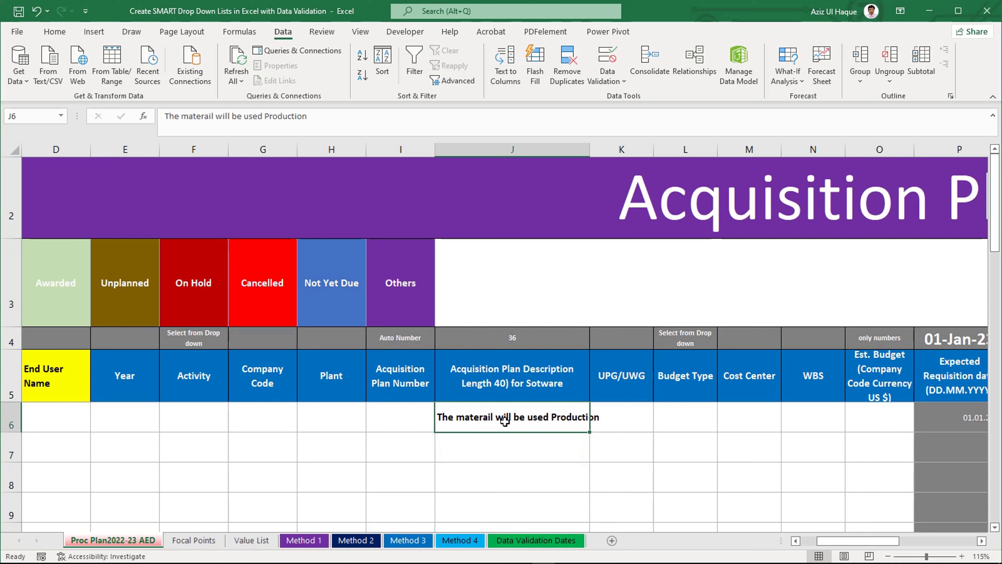
{"action": "key", "text": "Left"}
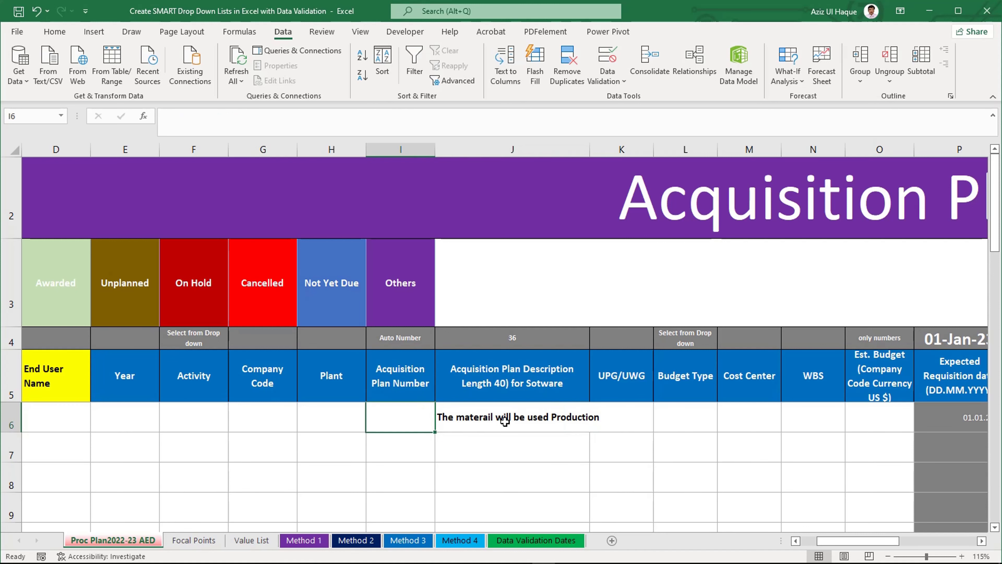
{"action": "key", "text": "Left"}
{"action": "key", "text": "Left"}
{"action": "key", "text": "Left"}
{"action": "key", "text": "Left"}
{"action": "key", "text": "Left"}
{"action": "key", "text": "Left"}
{"action": "key", "text": "Left"}
{"action": "key", "text": "Left"}
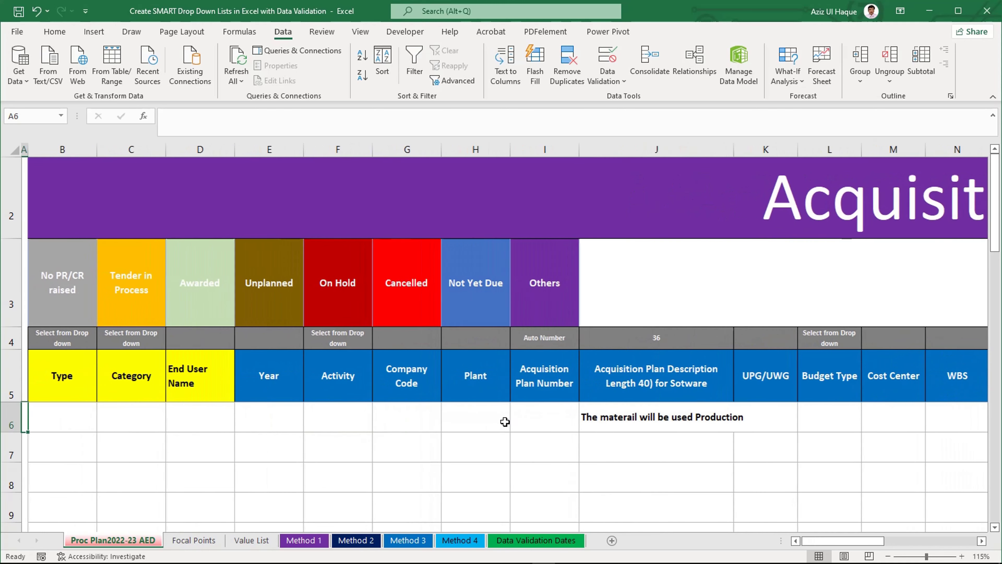
{"action": "key", "text": "Right"}
{"action": "key", "text": "Right"}
{"action": "key", "text": "Right"}
{"action": "key", "text": "Left"}
{"action": "key", "text": "Left"}
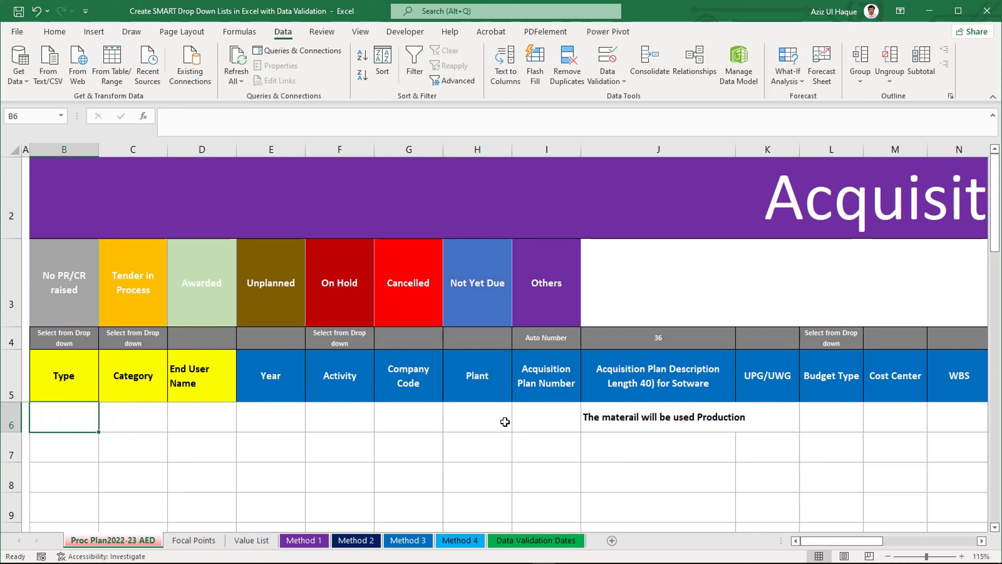